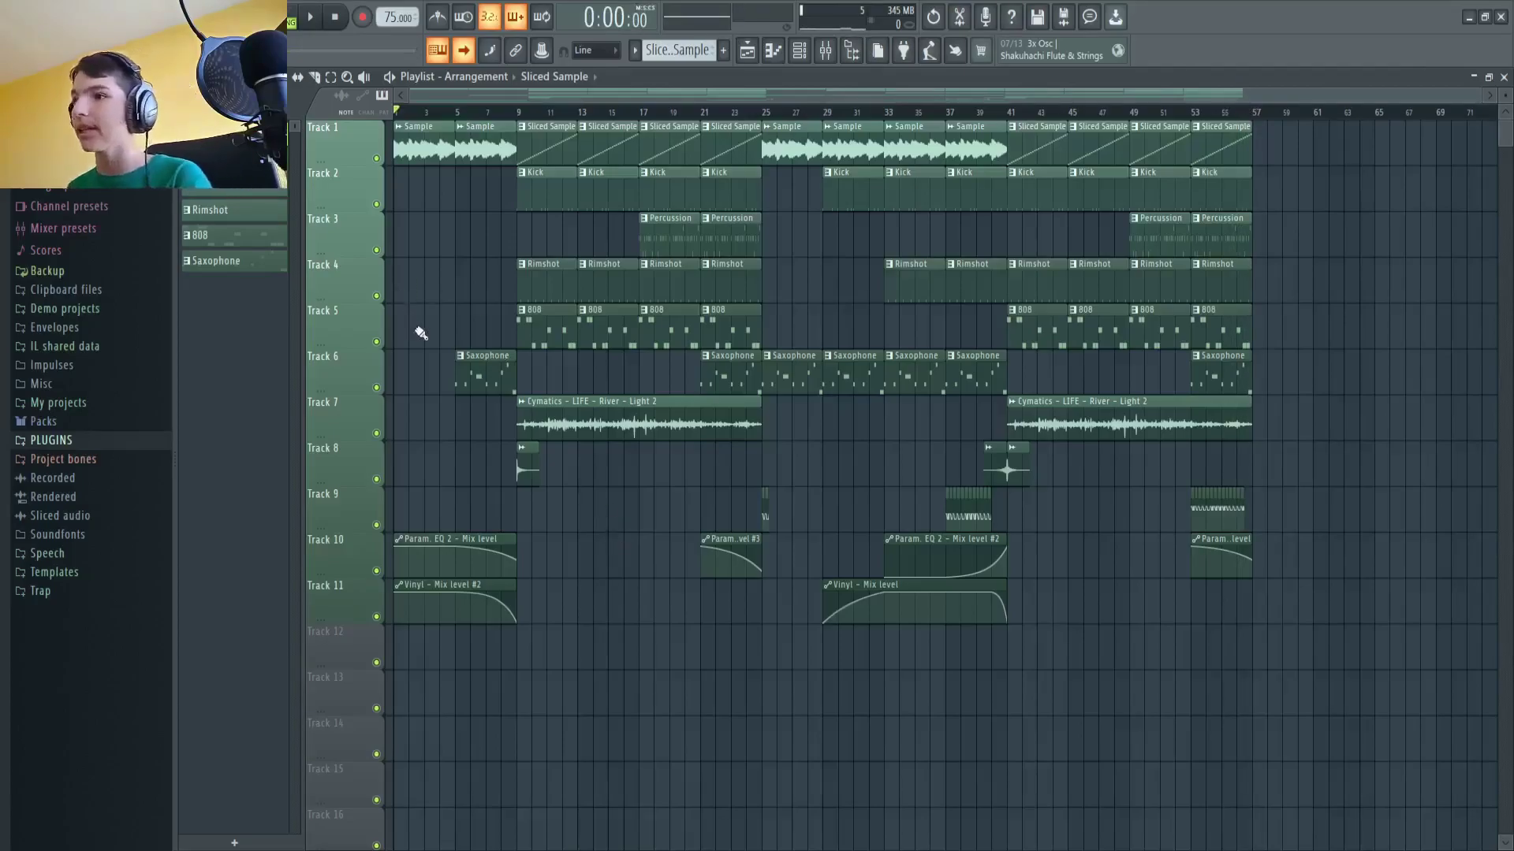
Step: Inspect the Sample clip's audio settings and open the Melodies folder of the Lofi starter pack in the browser
double_click(427, 137)
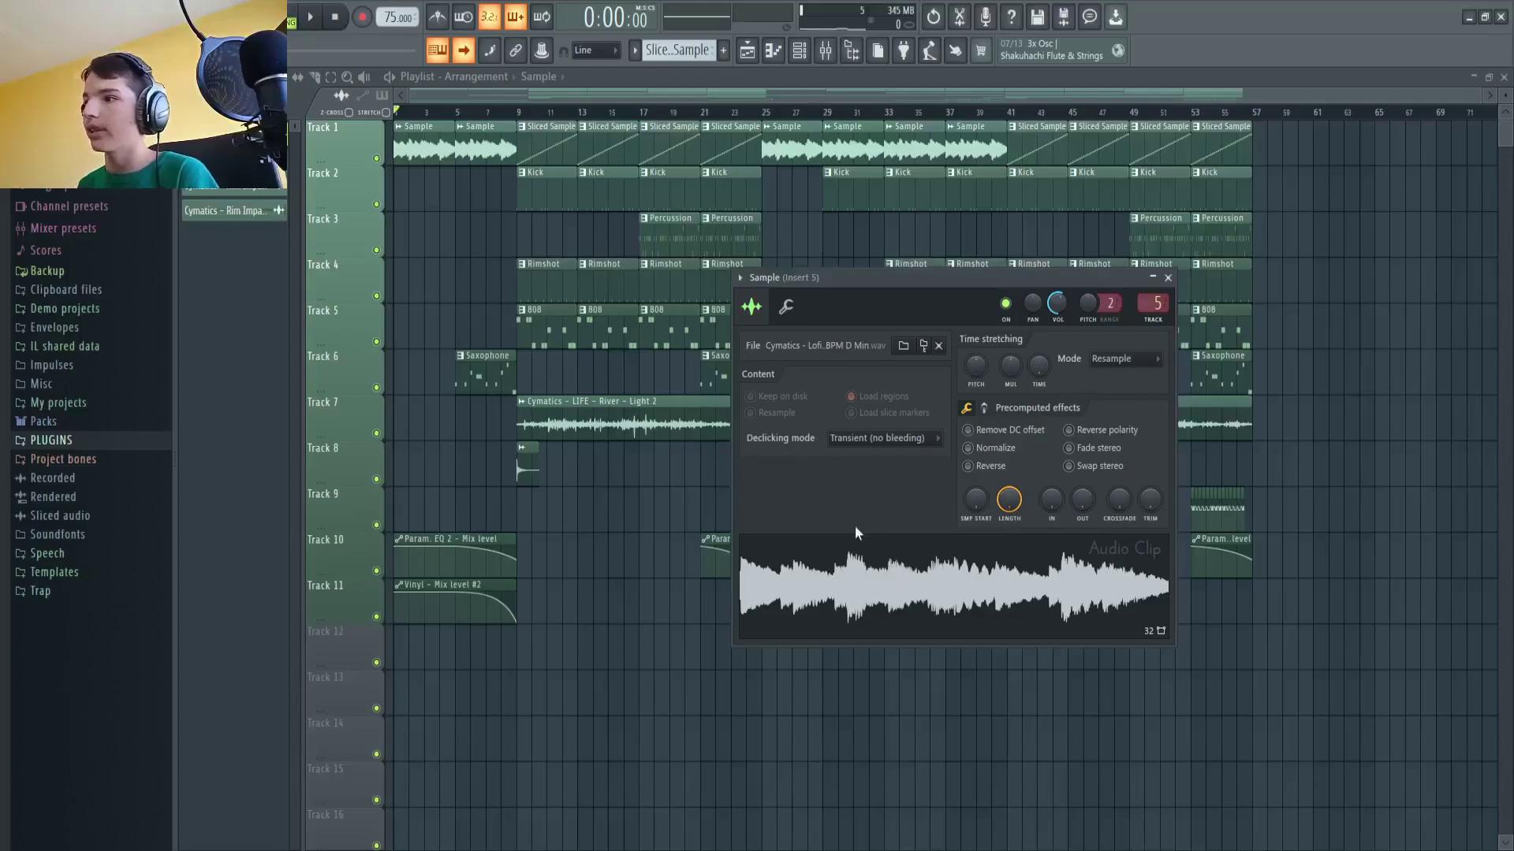
click(118, 439)
click(124, 413)
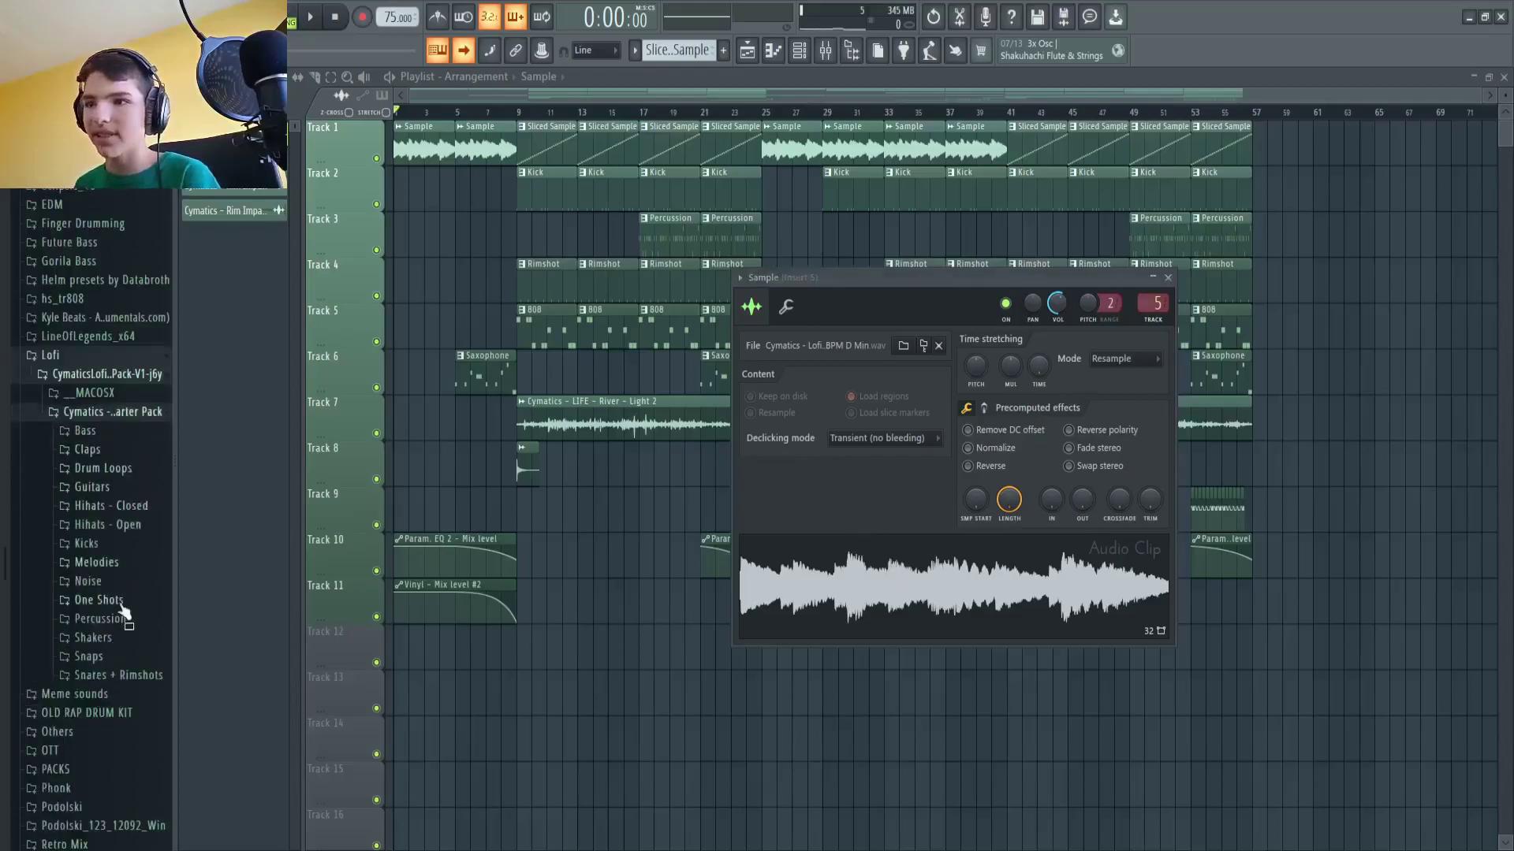
click(123, 565)
scroll(126, 571, down, 2)
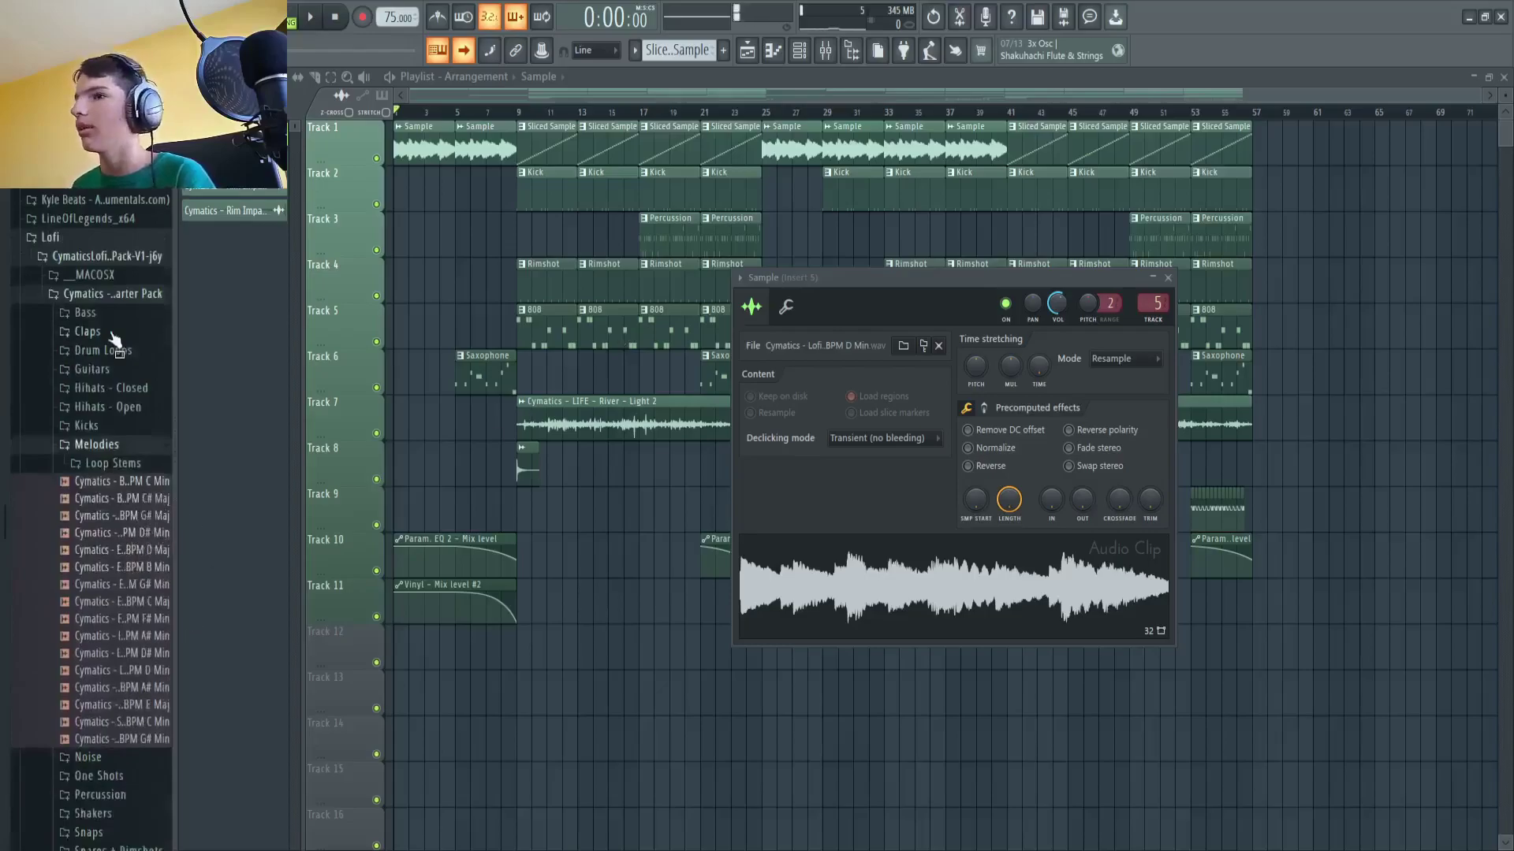
drag(1041, 277, 869, 256)
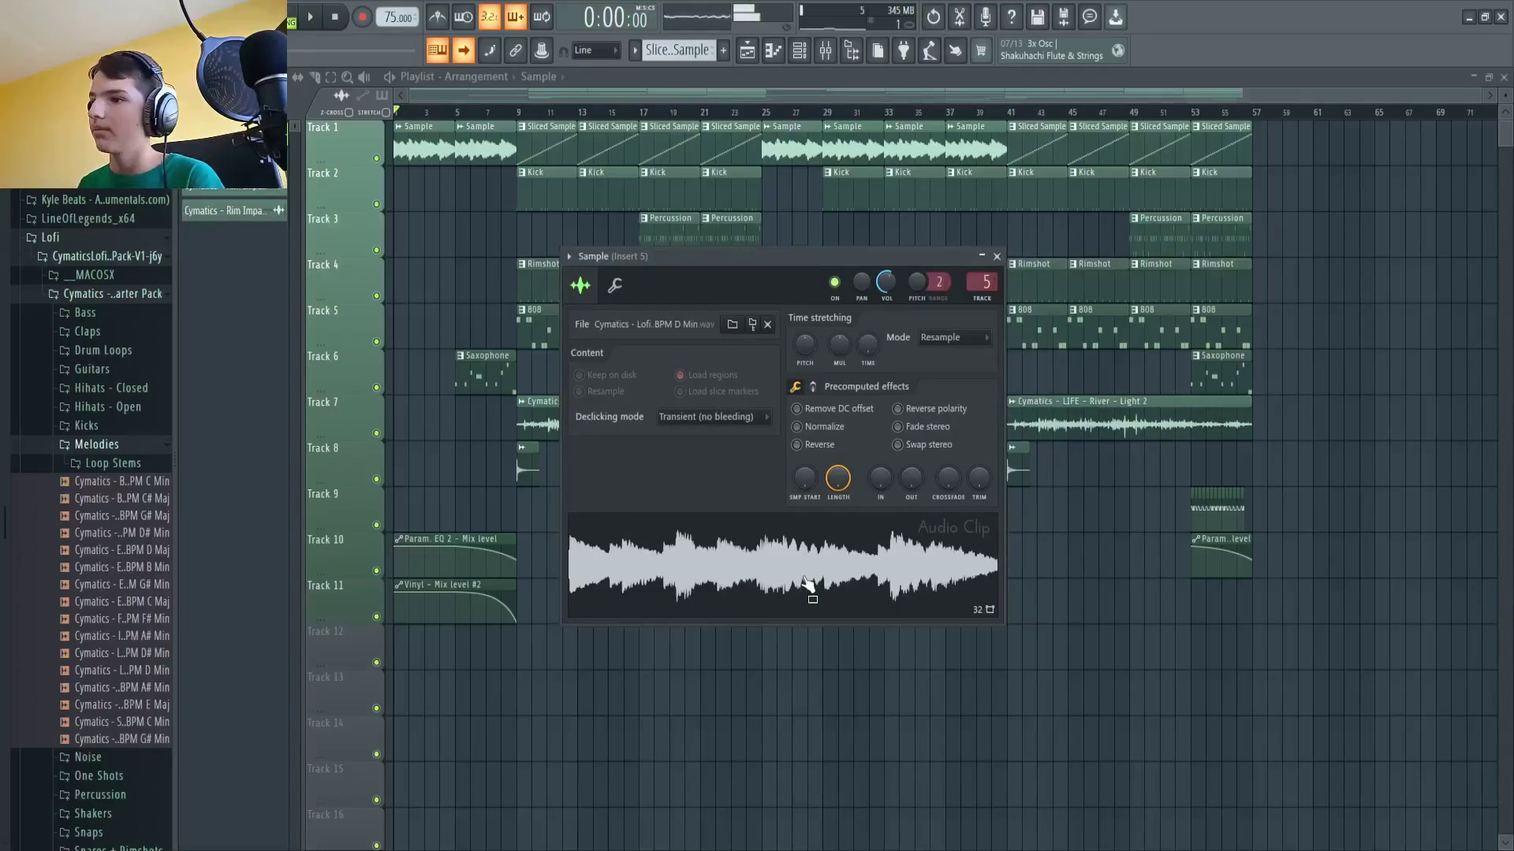
click(997, 257)
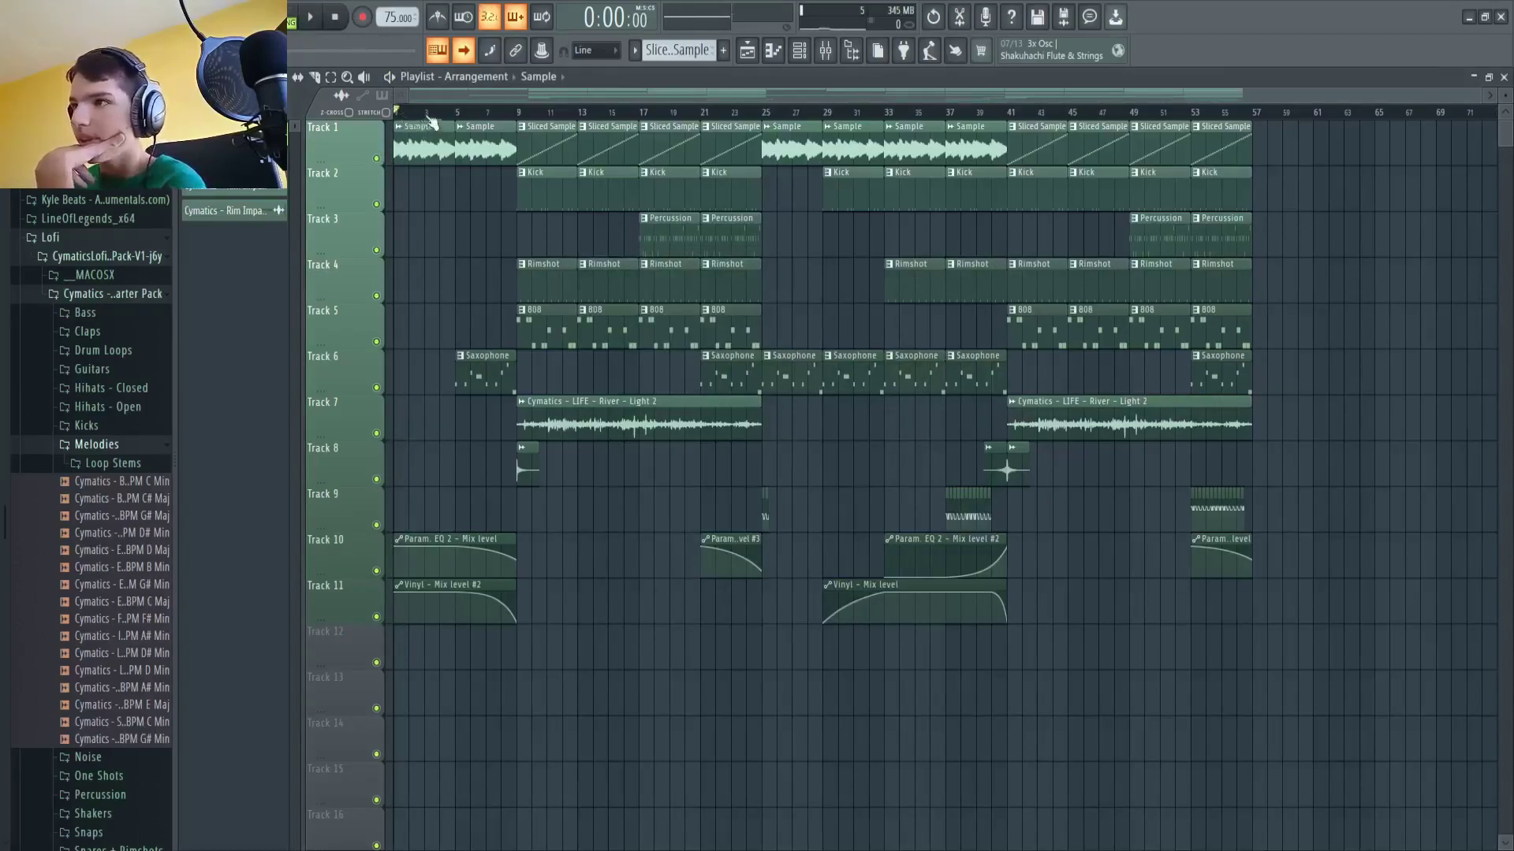
Step: Inspect the Vinyl effect's settings on the mixer's Master track, closing the effect and the mixer when finished
click(826, 50)
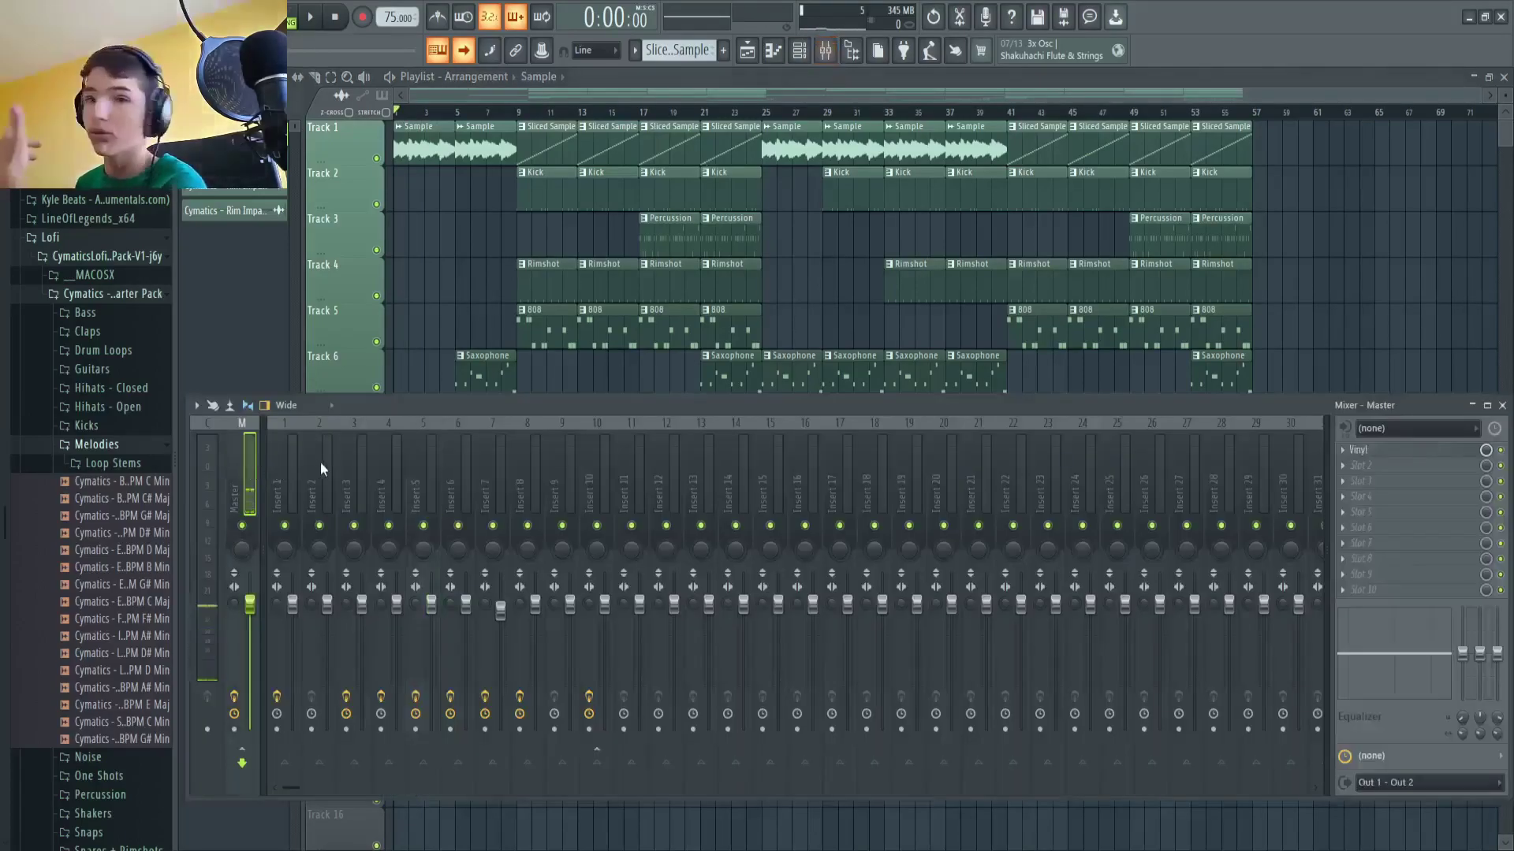
click(1376, 450)
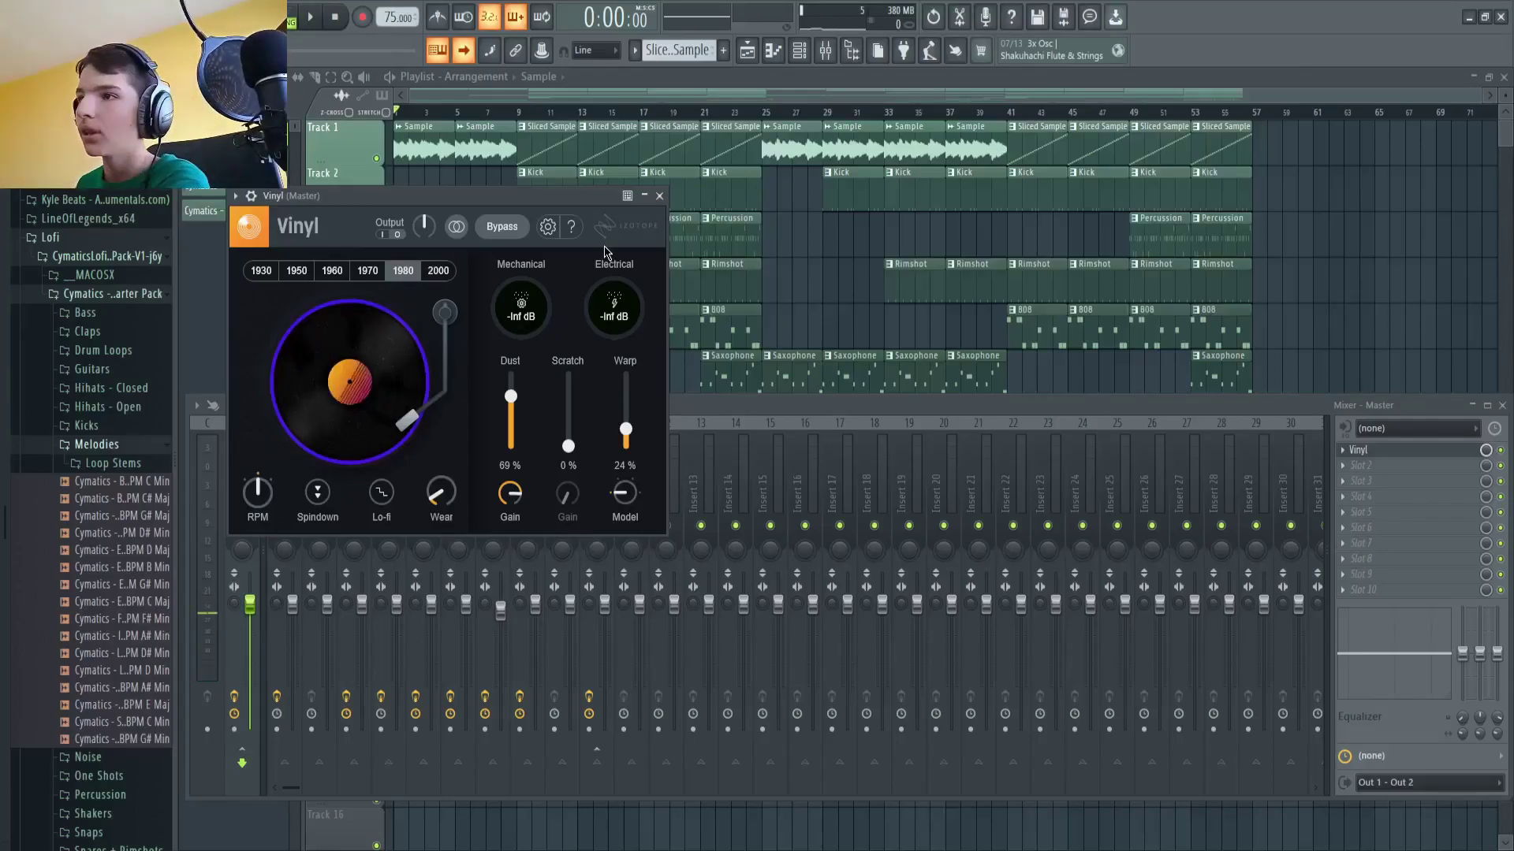
click(659, 196)
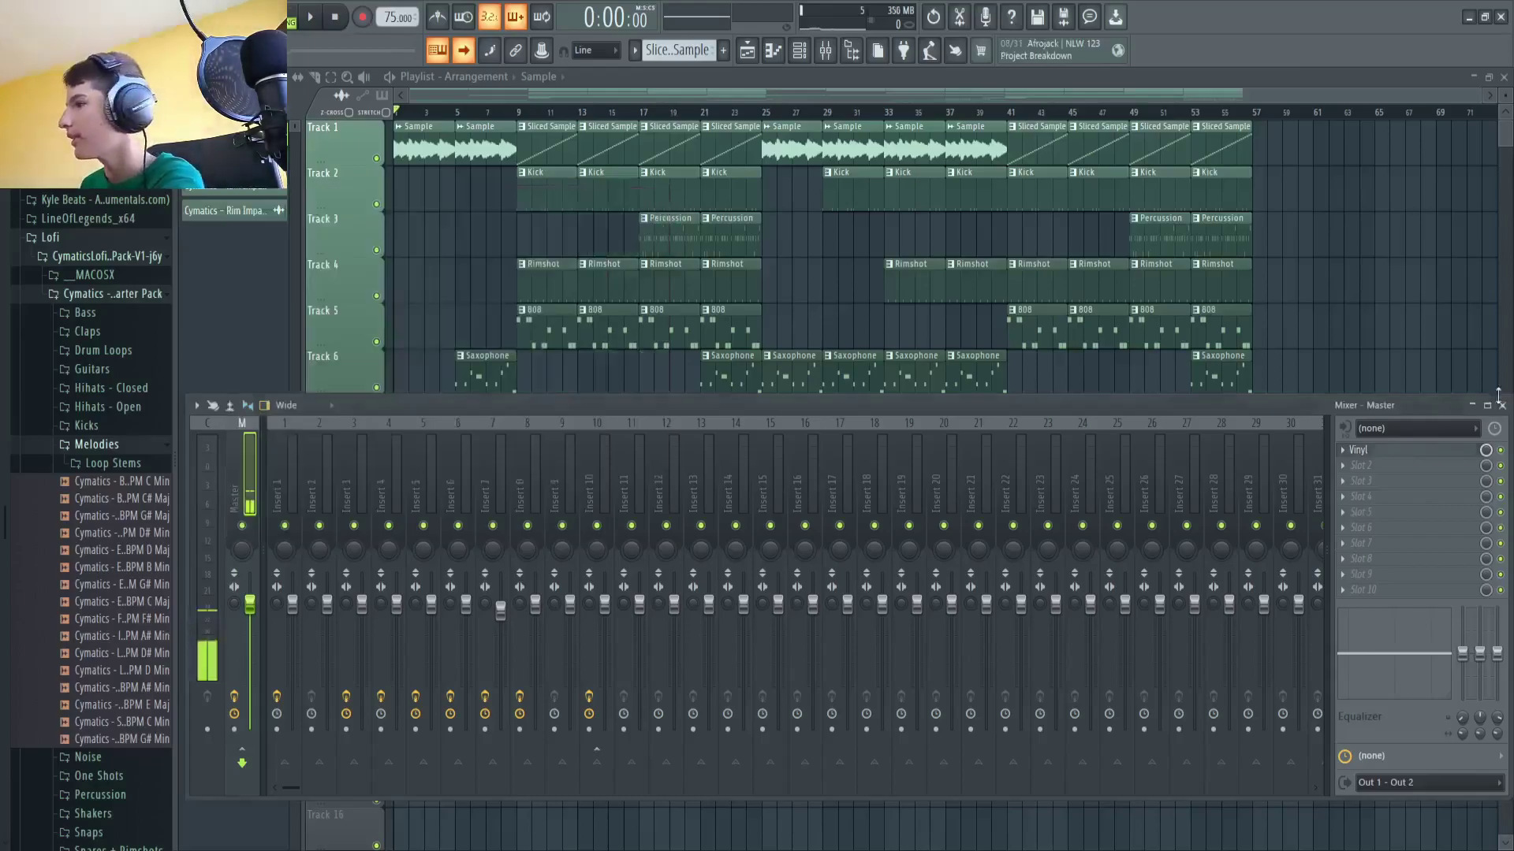
click(1502, 406)
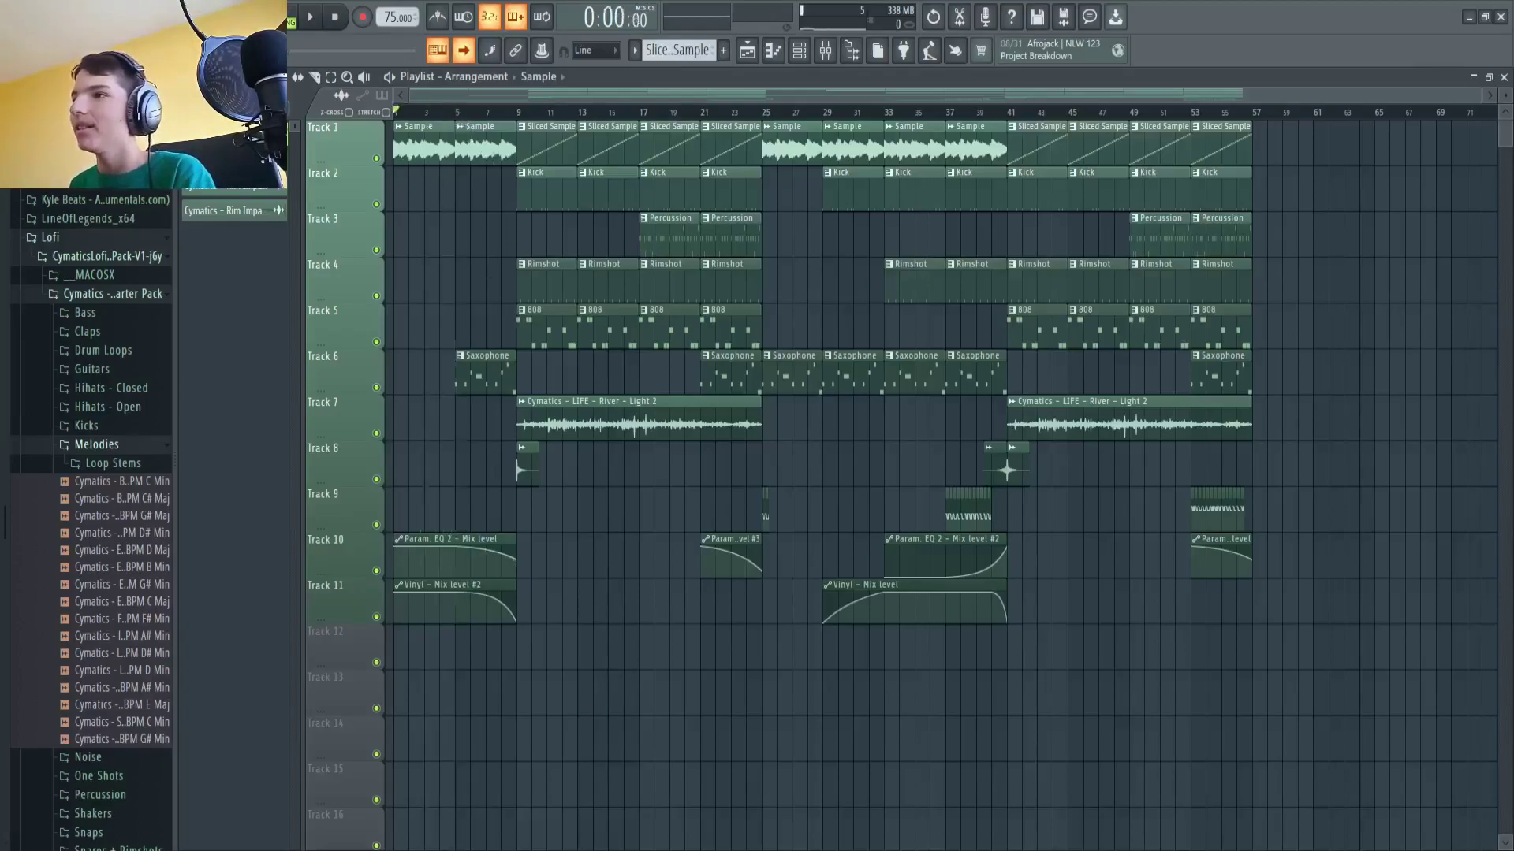
Step: Play the arrangement's opening briefly, set the playhead to bar 5, and inspect the Saxophone pattern's notes in the piano roll
key(space)
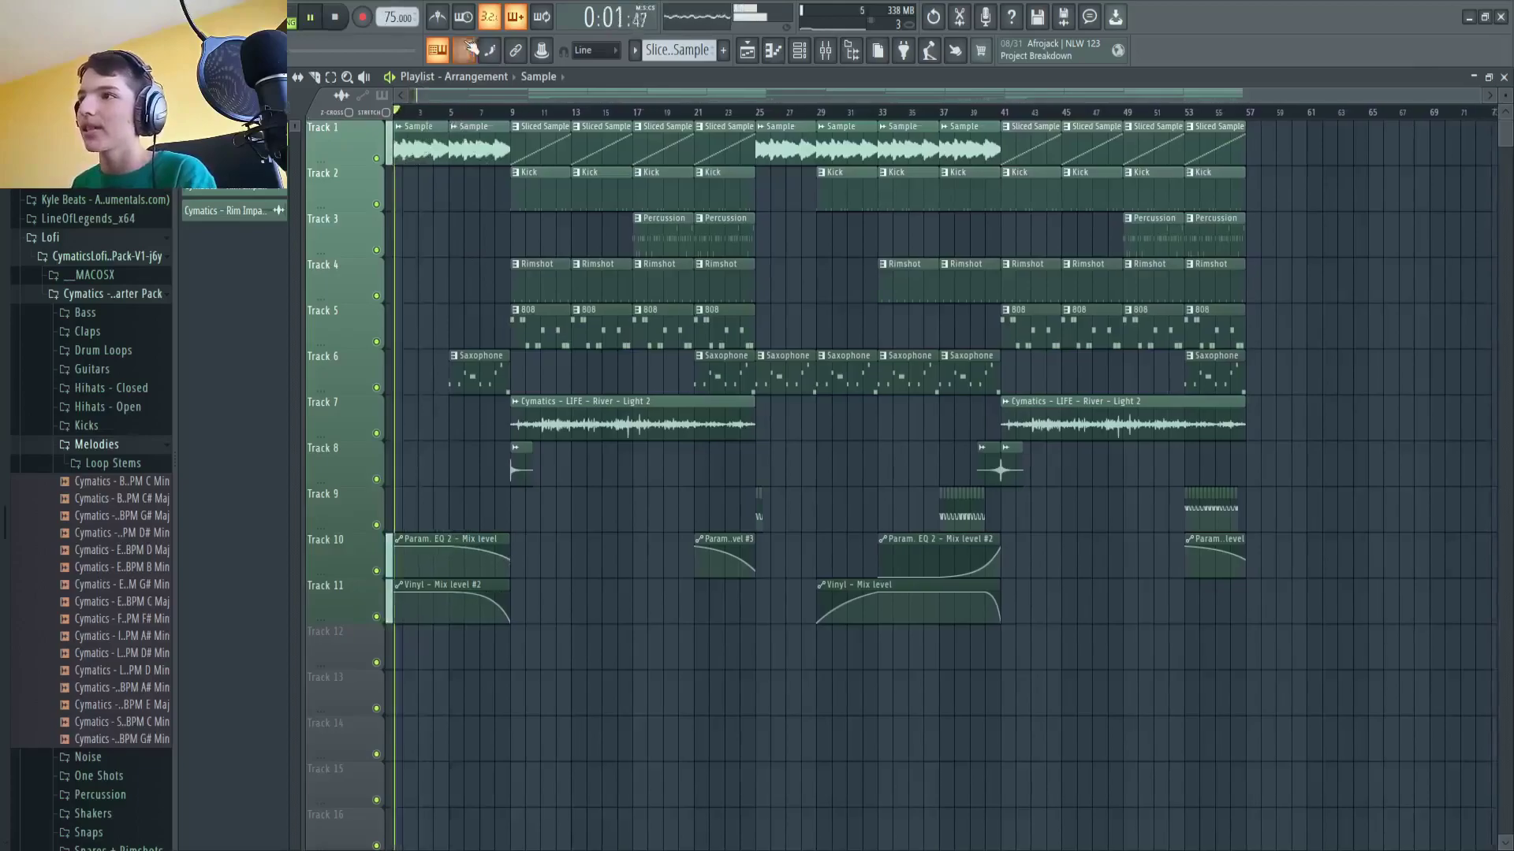
key(space)
click(452, 113)
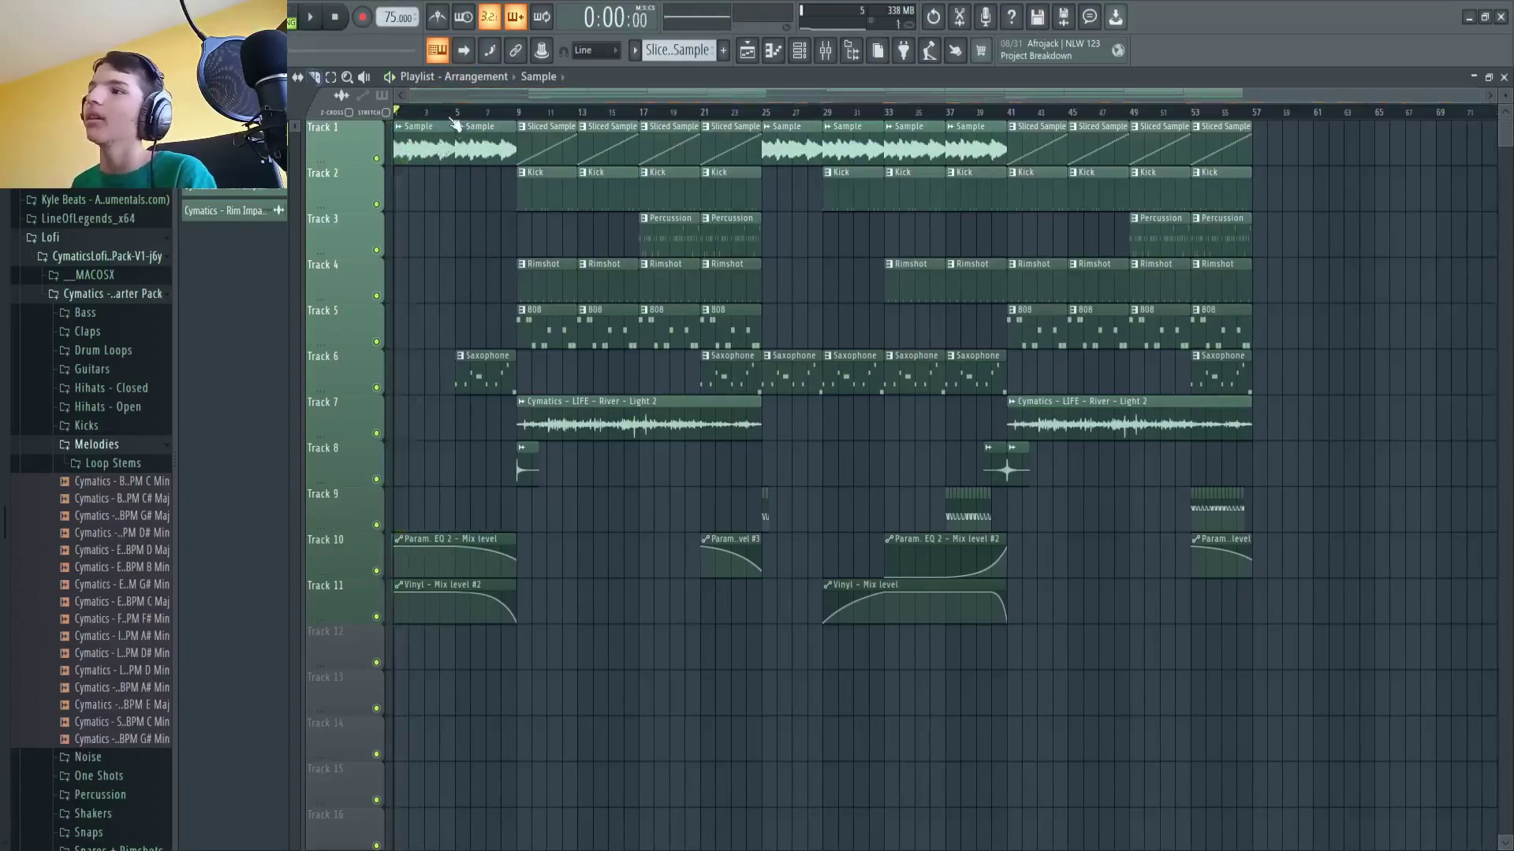
scroll(493, 443, up, 3)
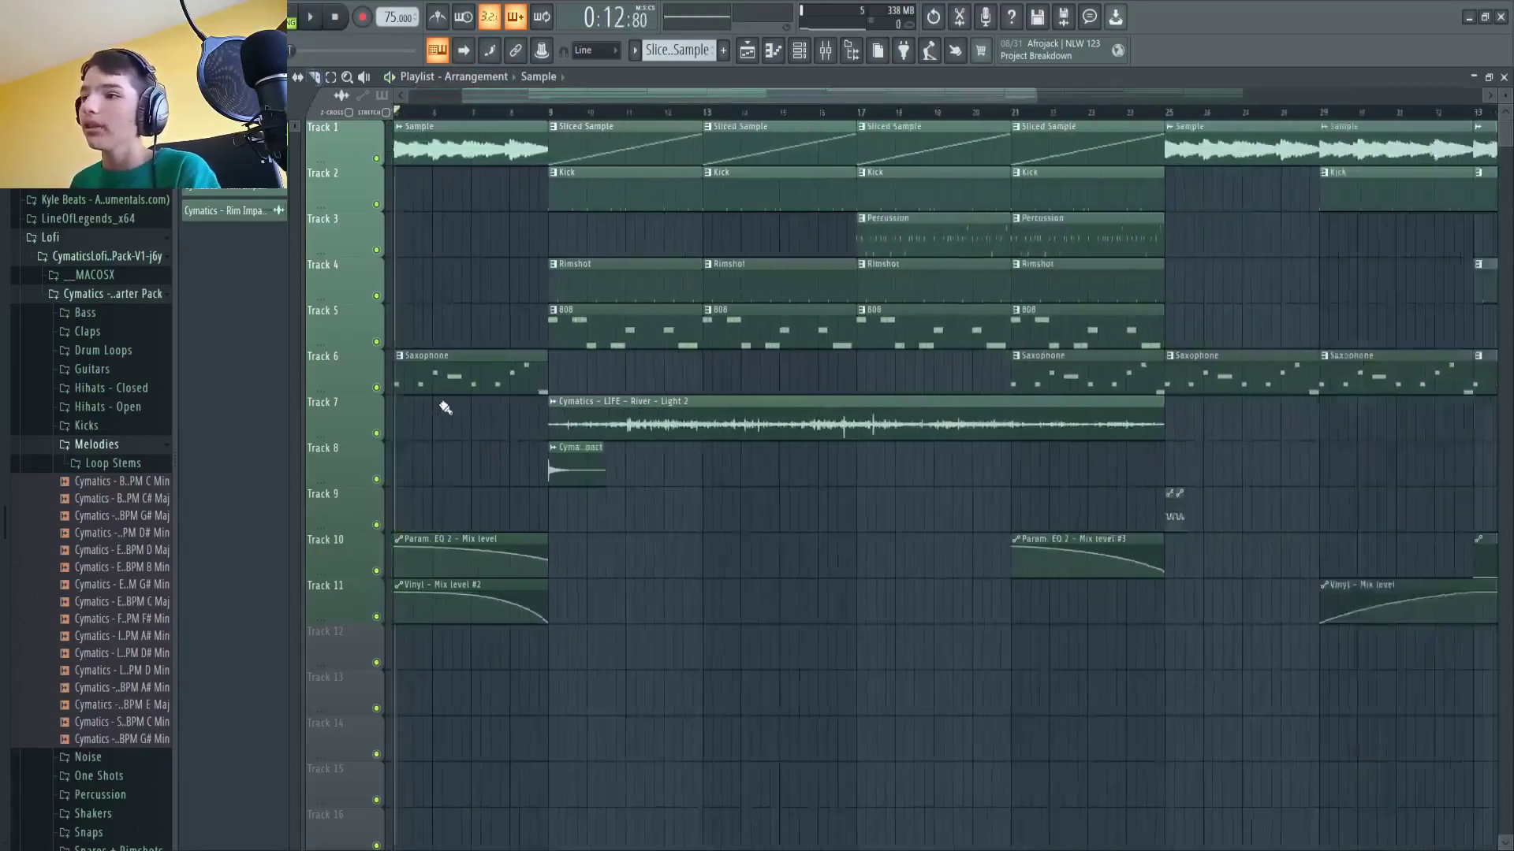
double_click(430, 390)
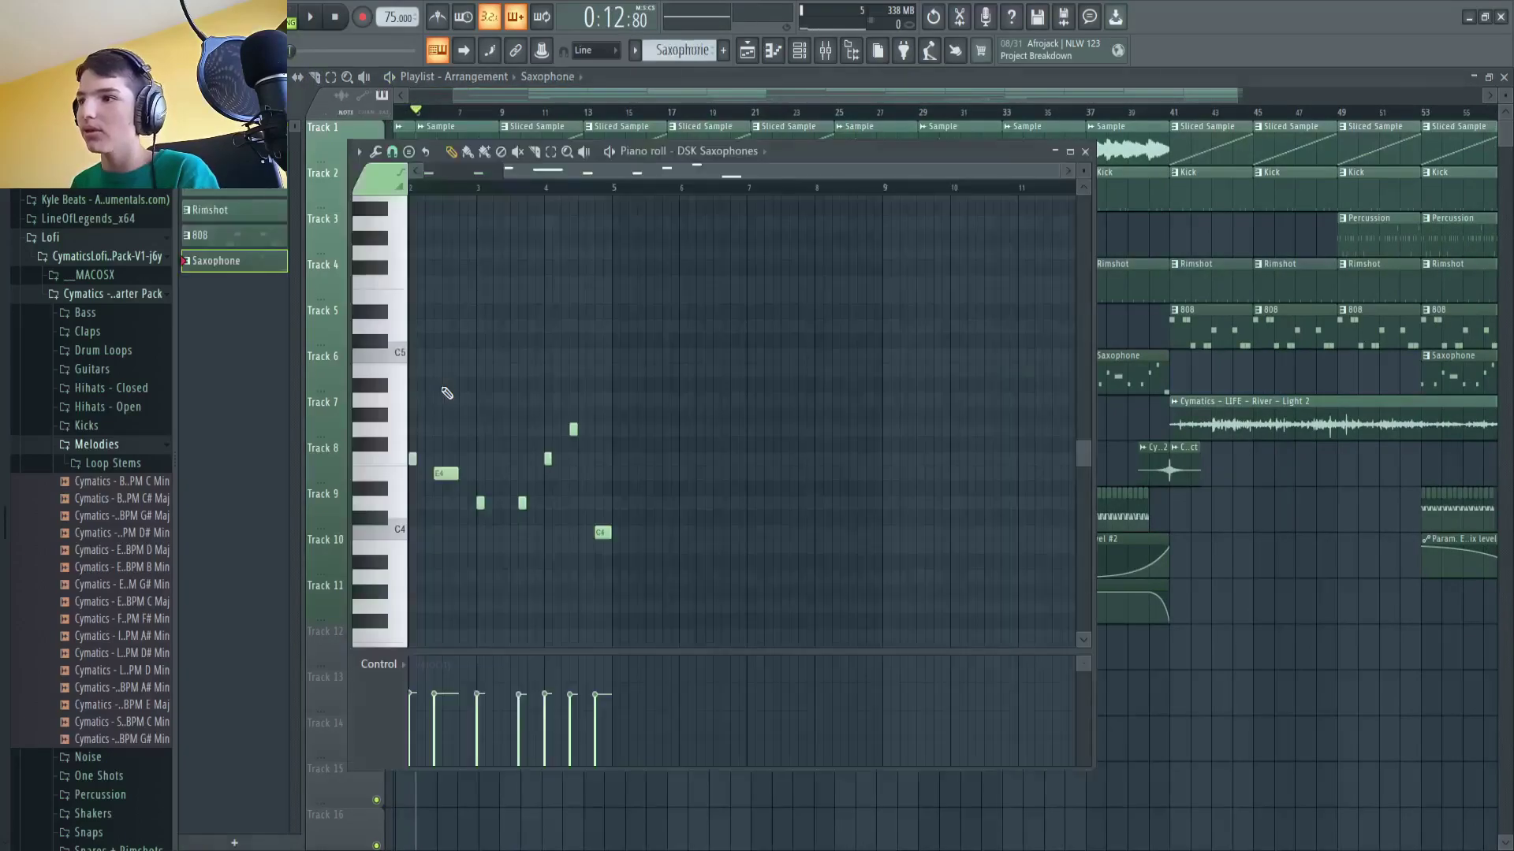
click(1085, 152)
Step: Play the Saxophone pattern on its own in pattern mode while viewing its notes and mixer levels
click(502, 113)
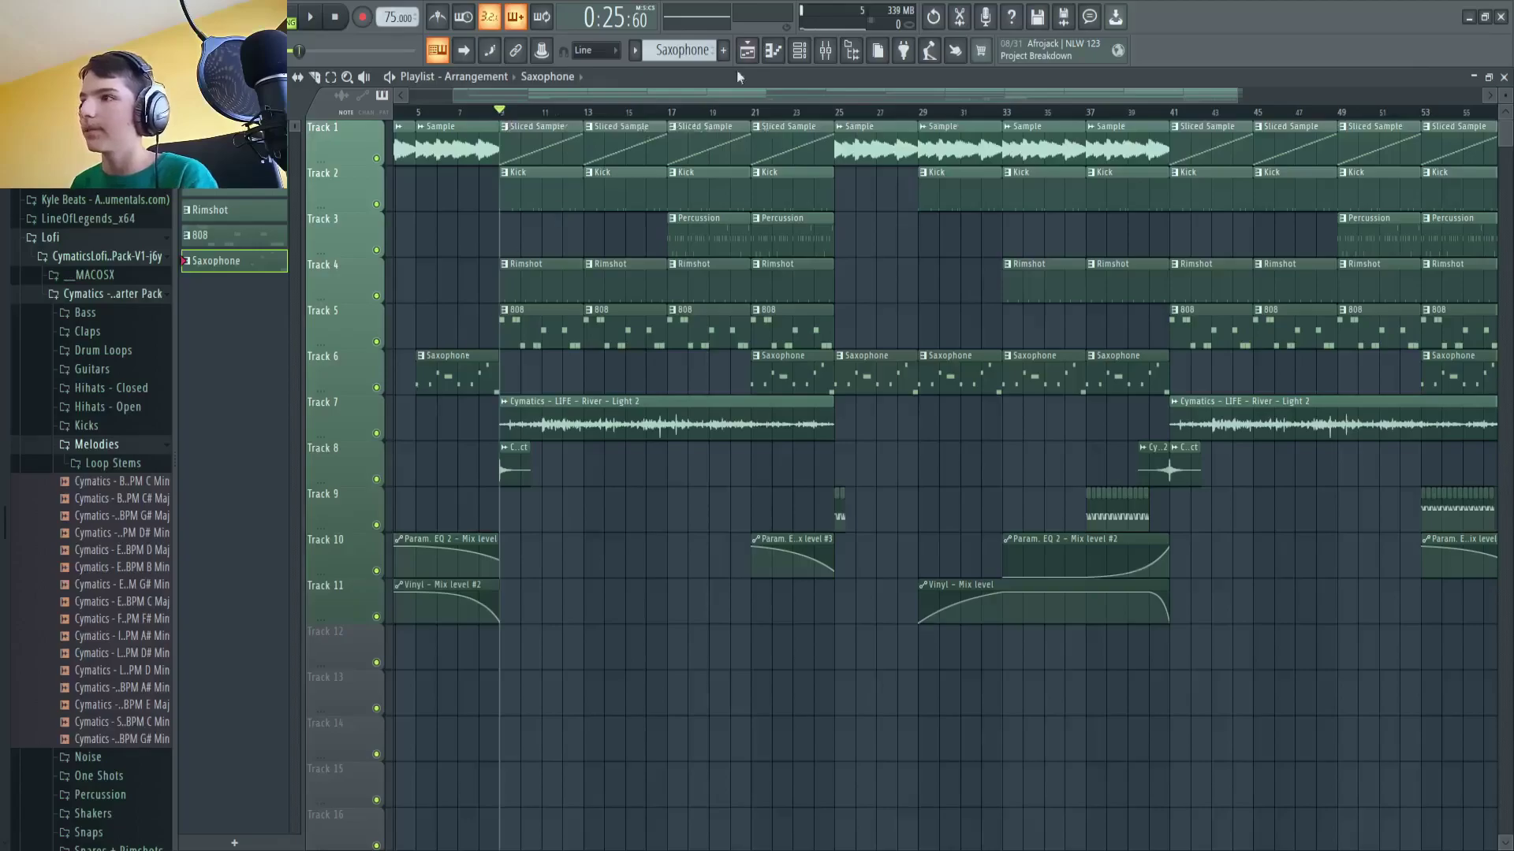
click(292, 18)
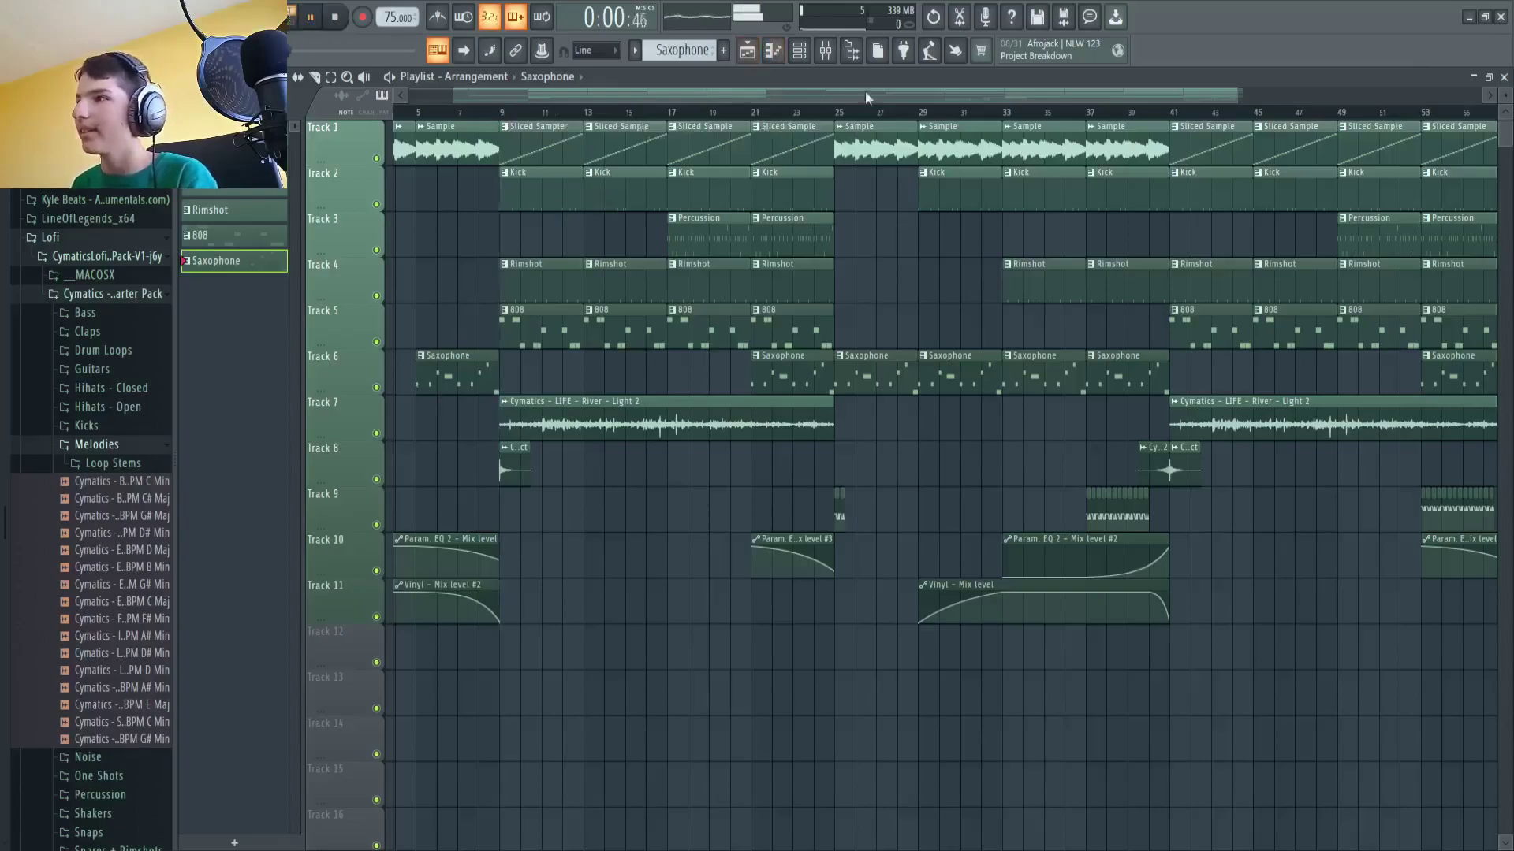
click(799, 51)
click(419, 533)
key(space)
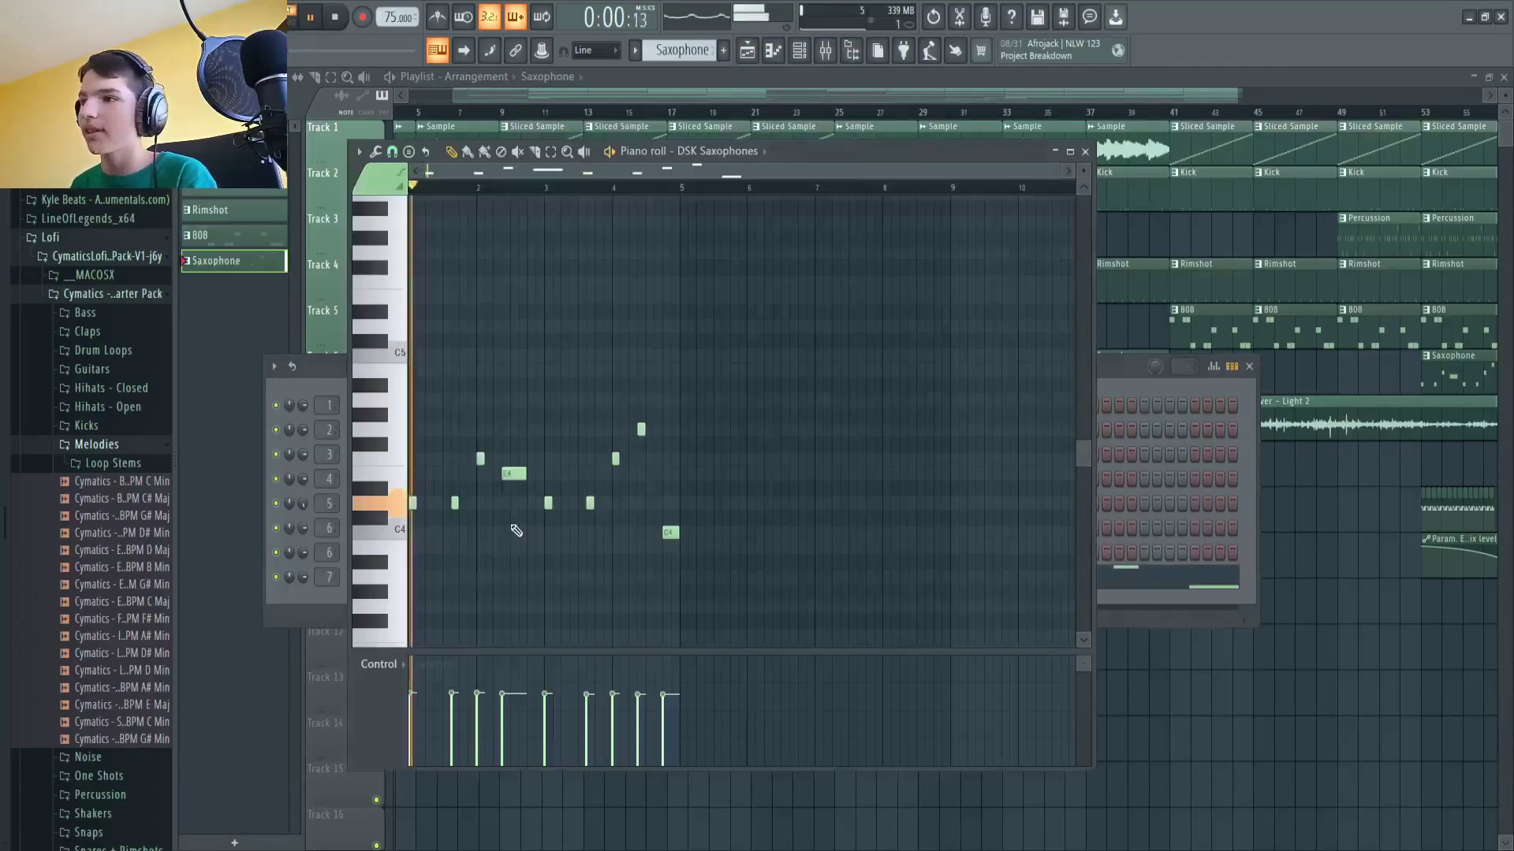
key(F9)
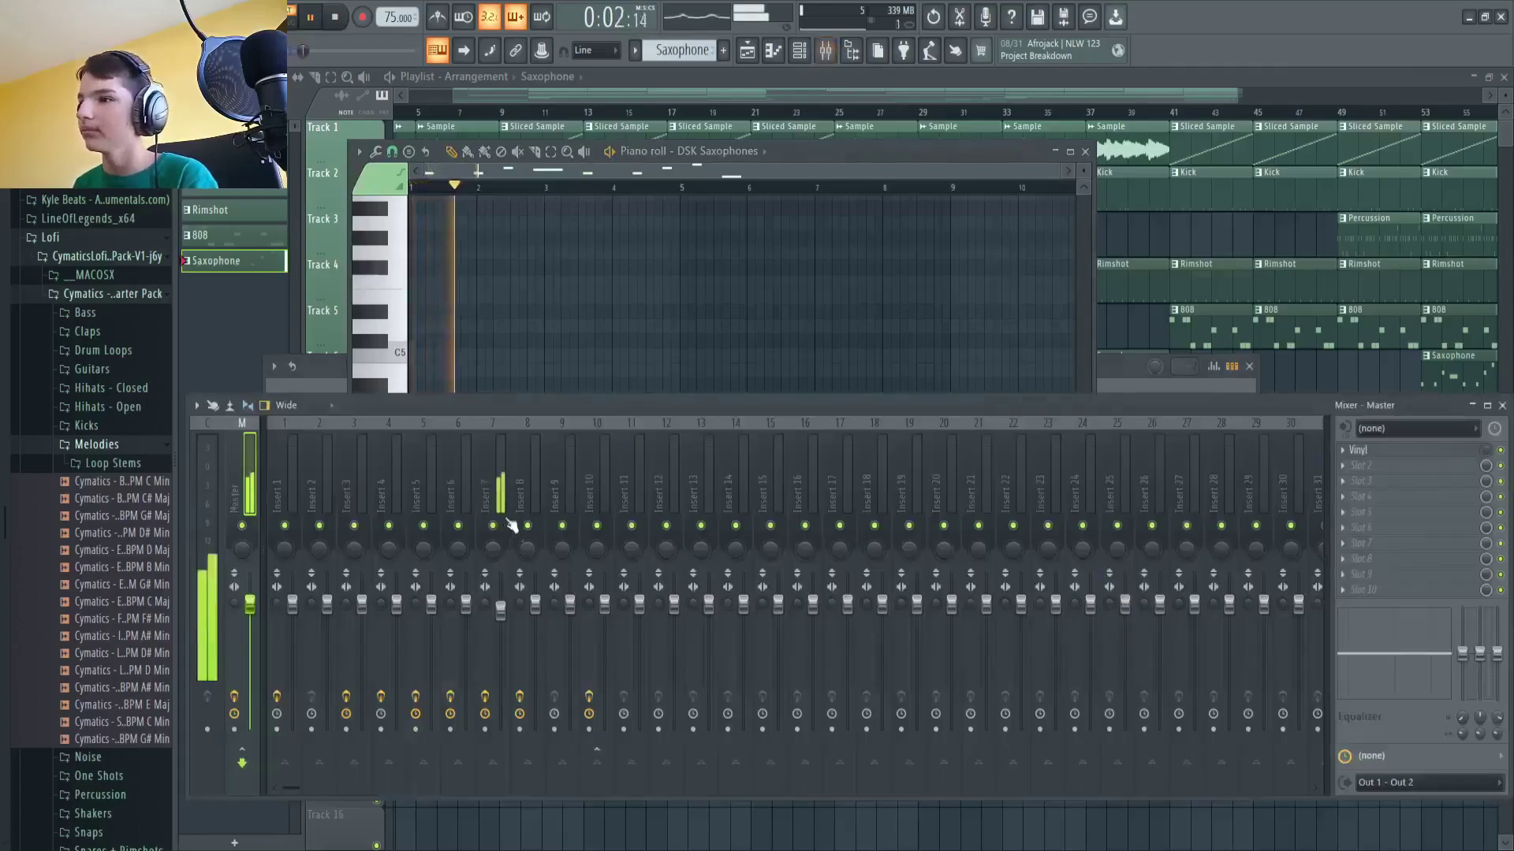
key(space)
key(F9)
key(F7)
click(1250, 367)
Step: Place the playhead at bar 9 and inspect the Sliced Sample pattern's notes in the piano roll
scroll(436, 308, down, 2)
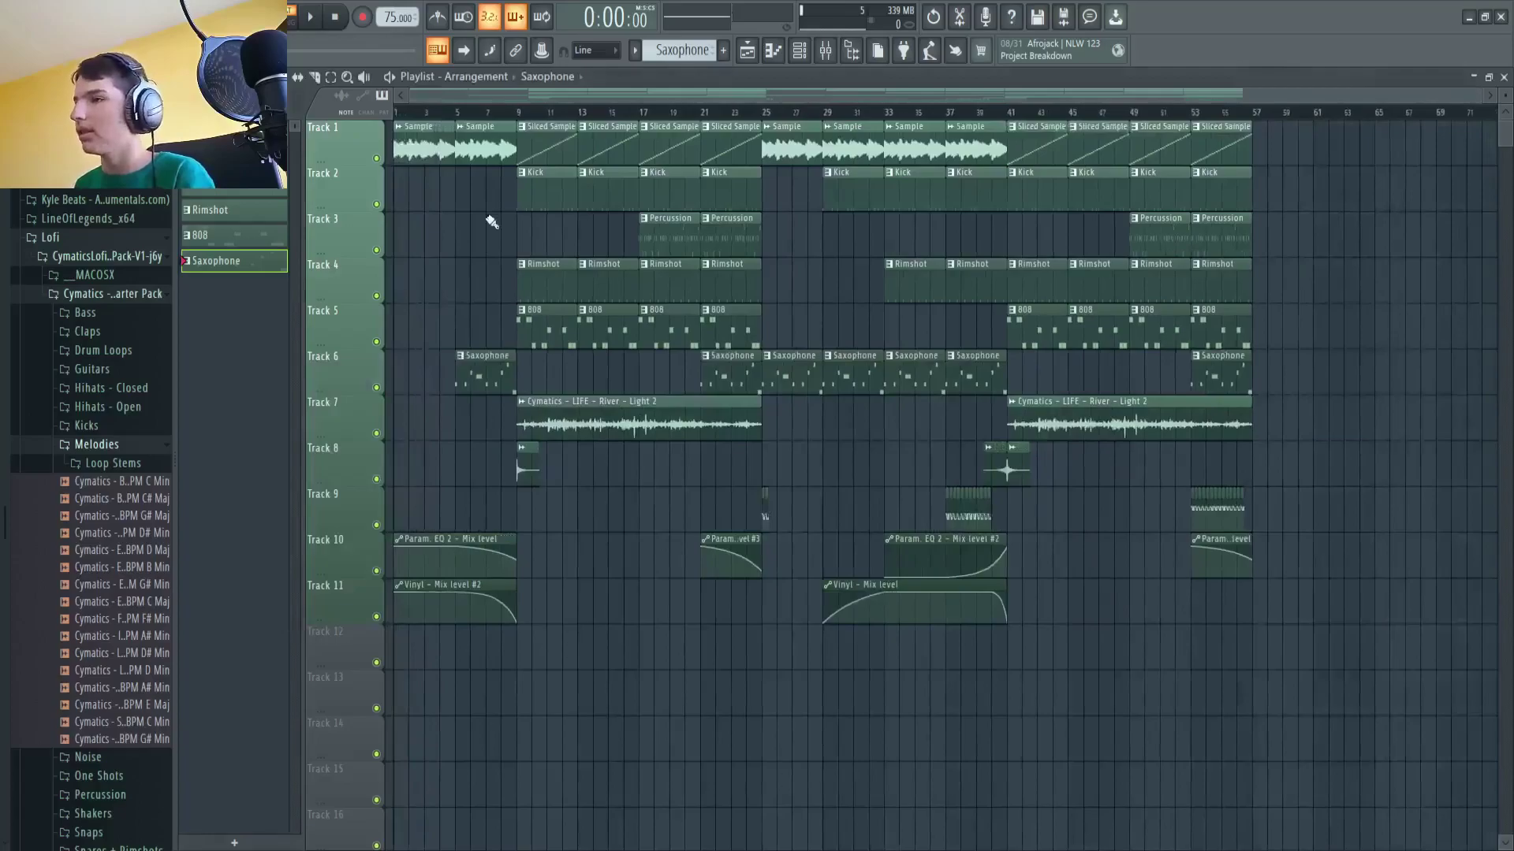
click(517, 113)
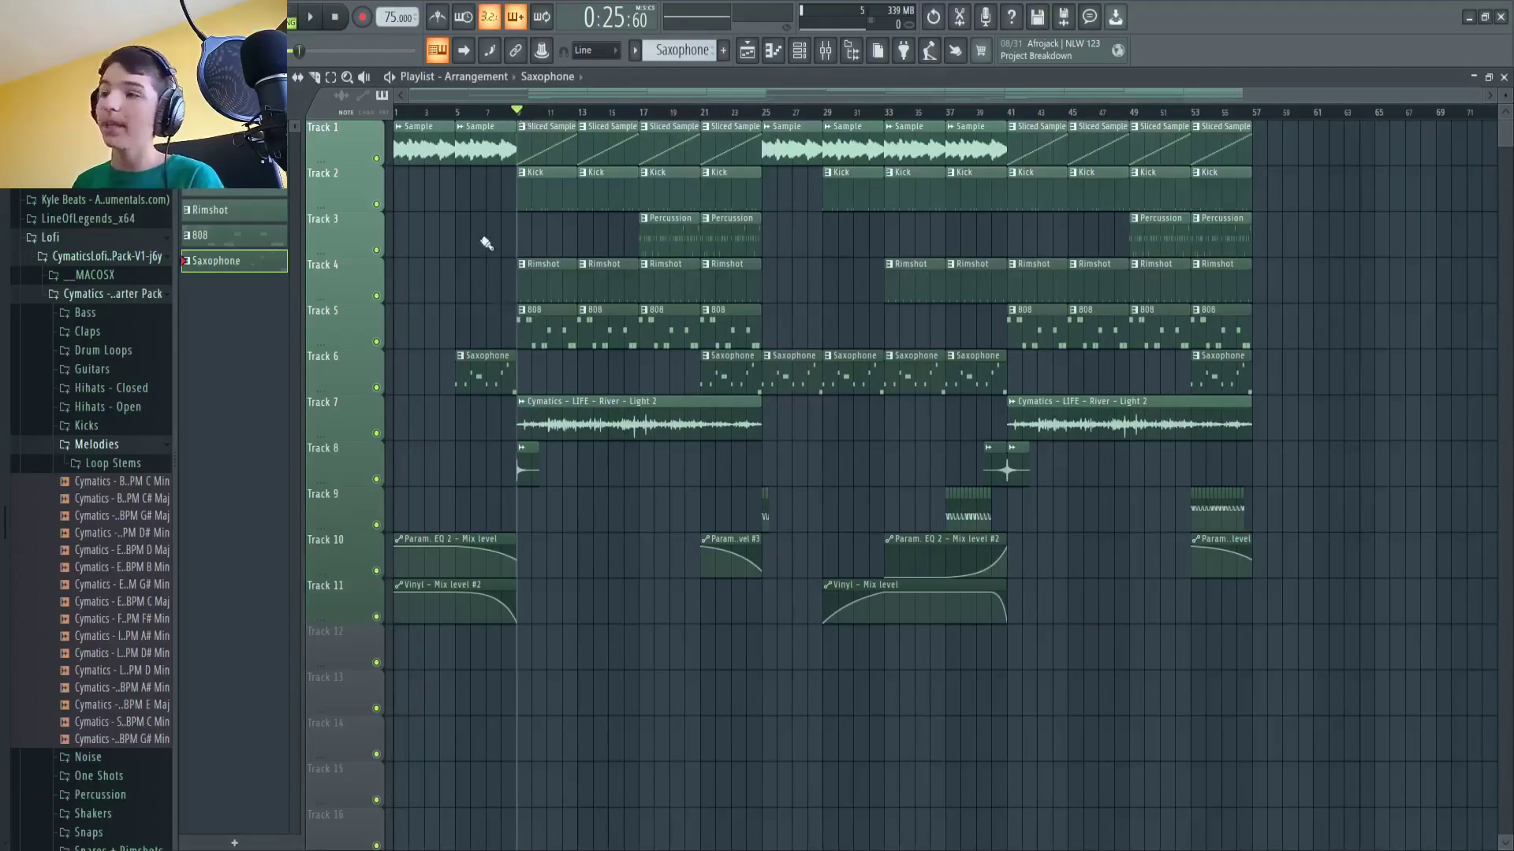
scroll(493, 231, up, 2)
double_click(691, 146)
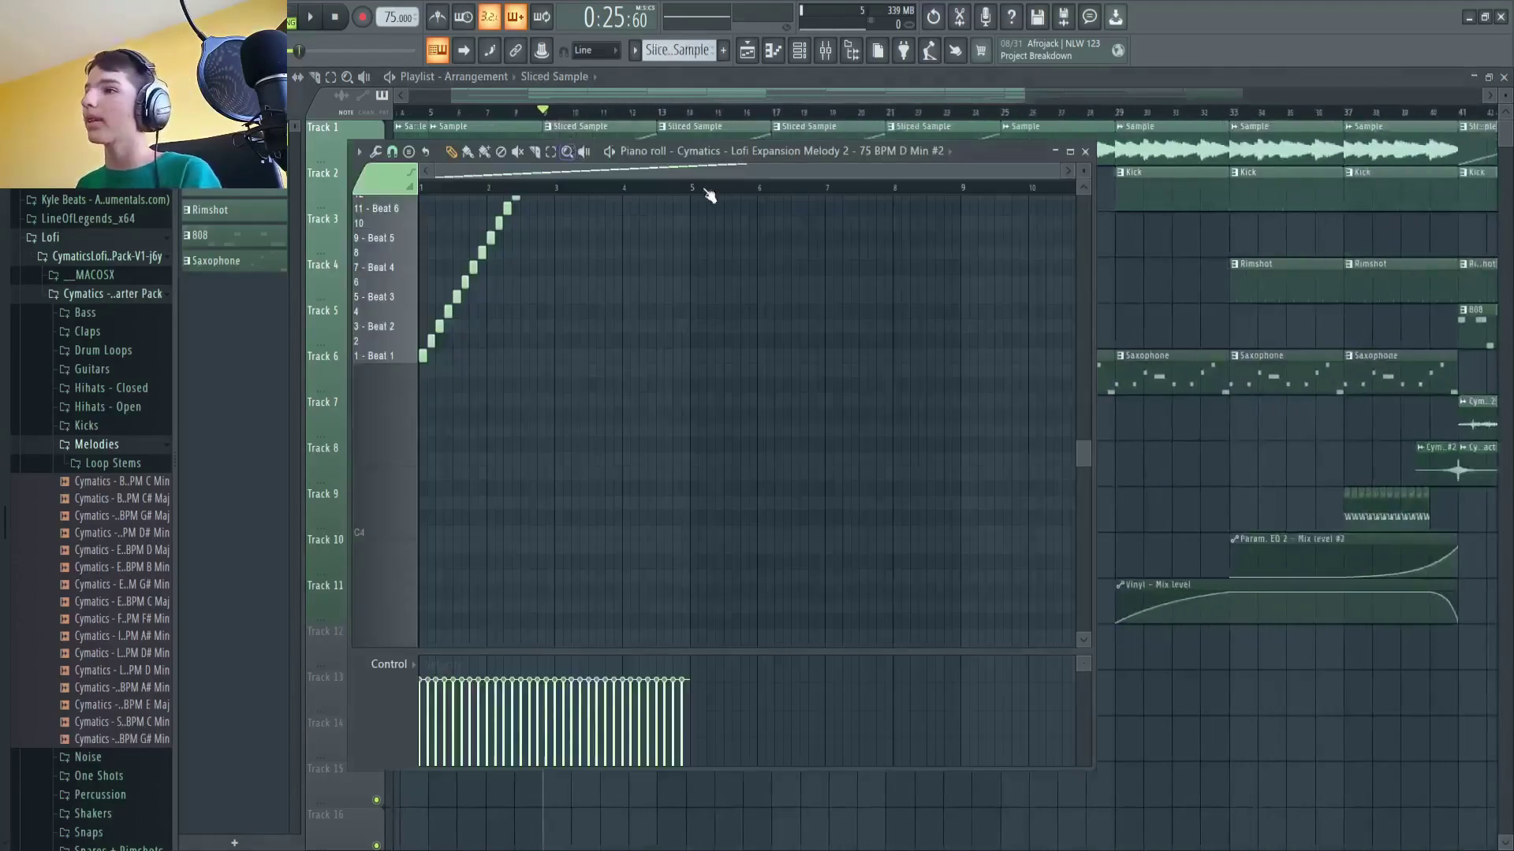
click(1086, 151)
Step: Open the sliced melody channel's Fruity Slicer, audition a slice and play the Sliced Sample pattern
click(798, 50)
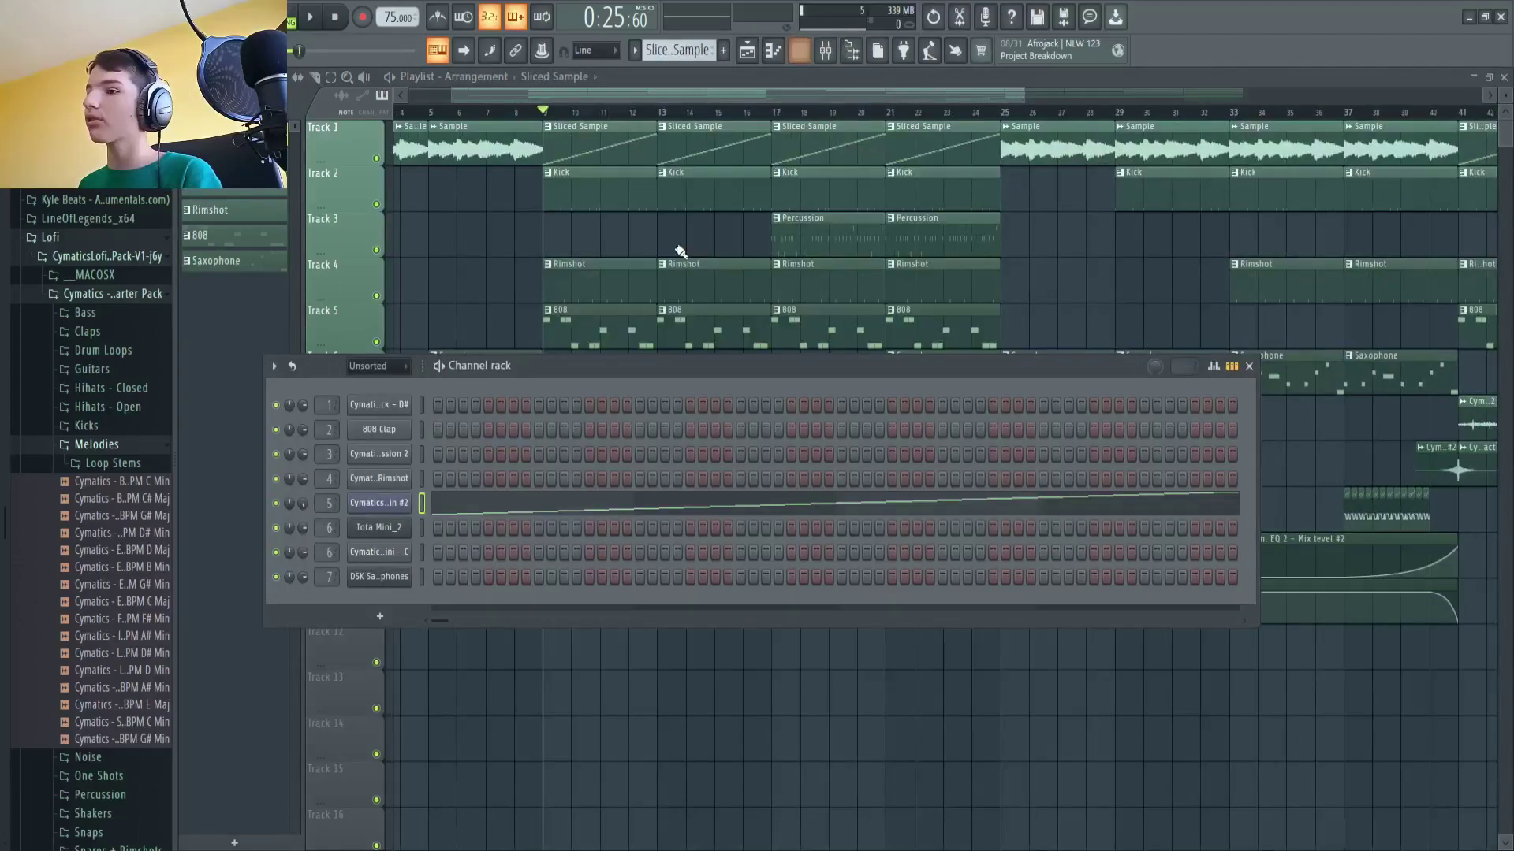
click(395, 511)
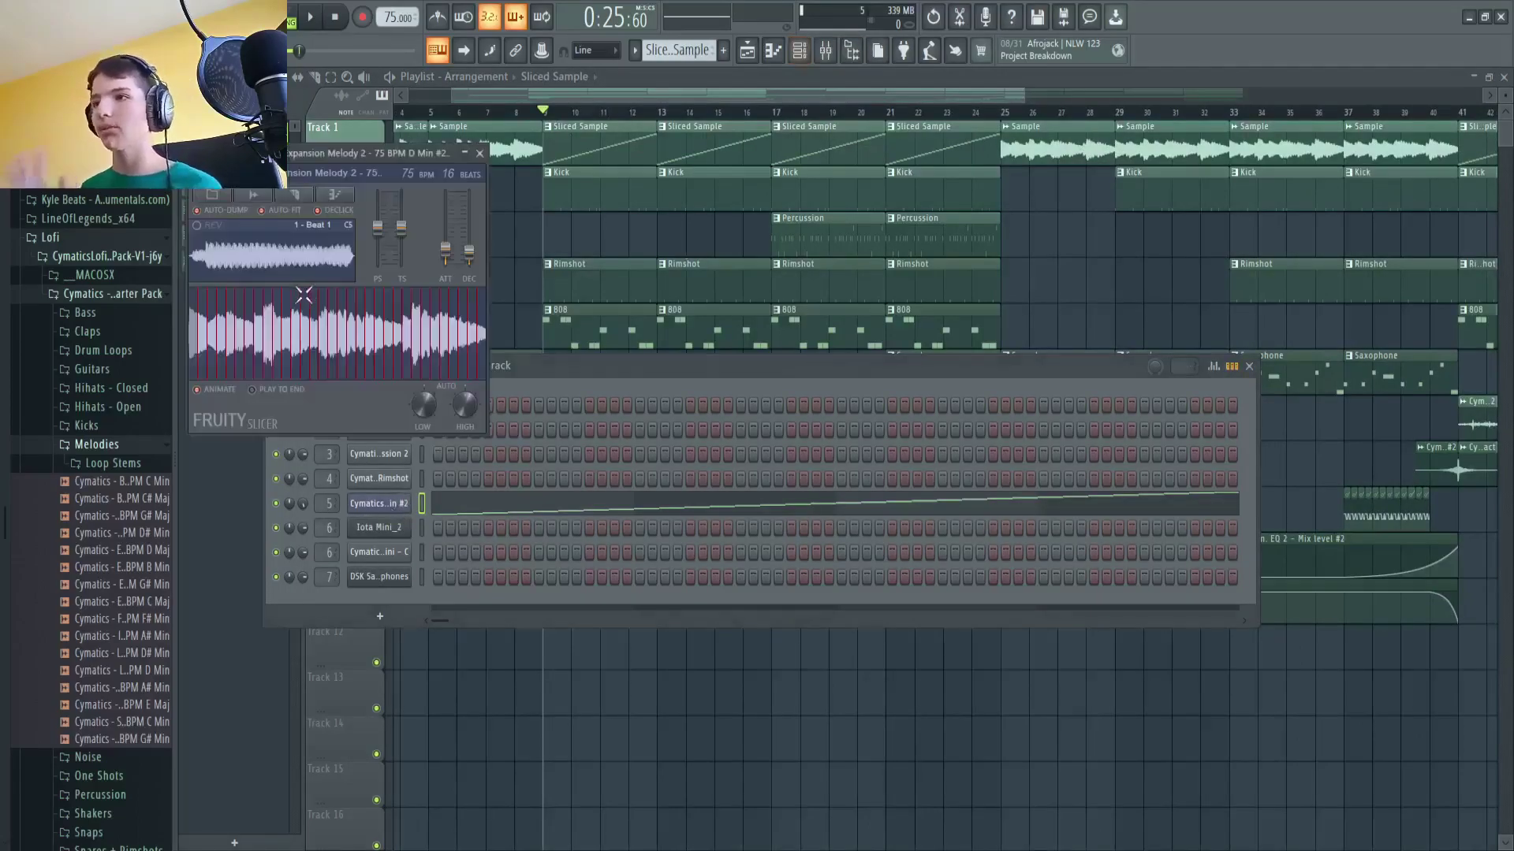
click(207, 342)
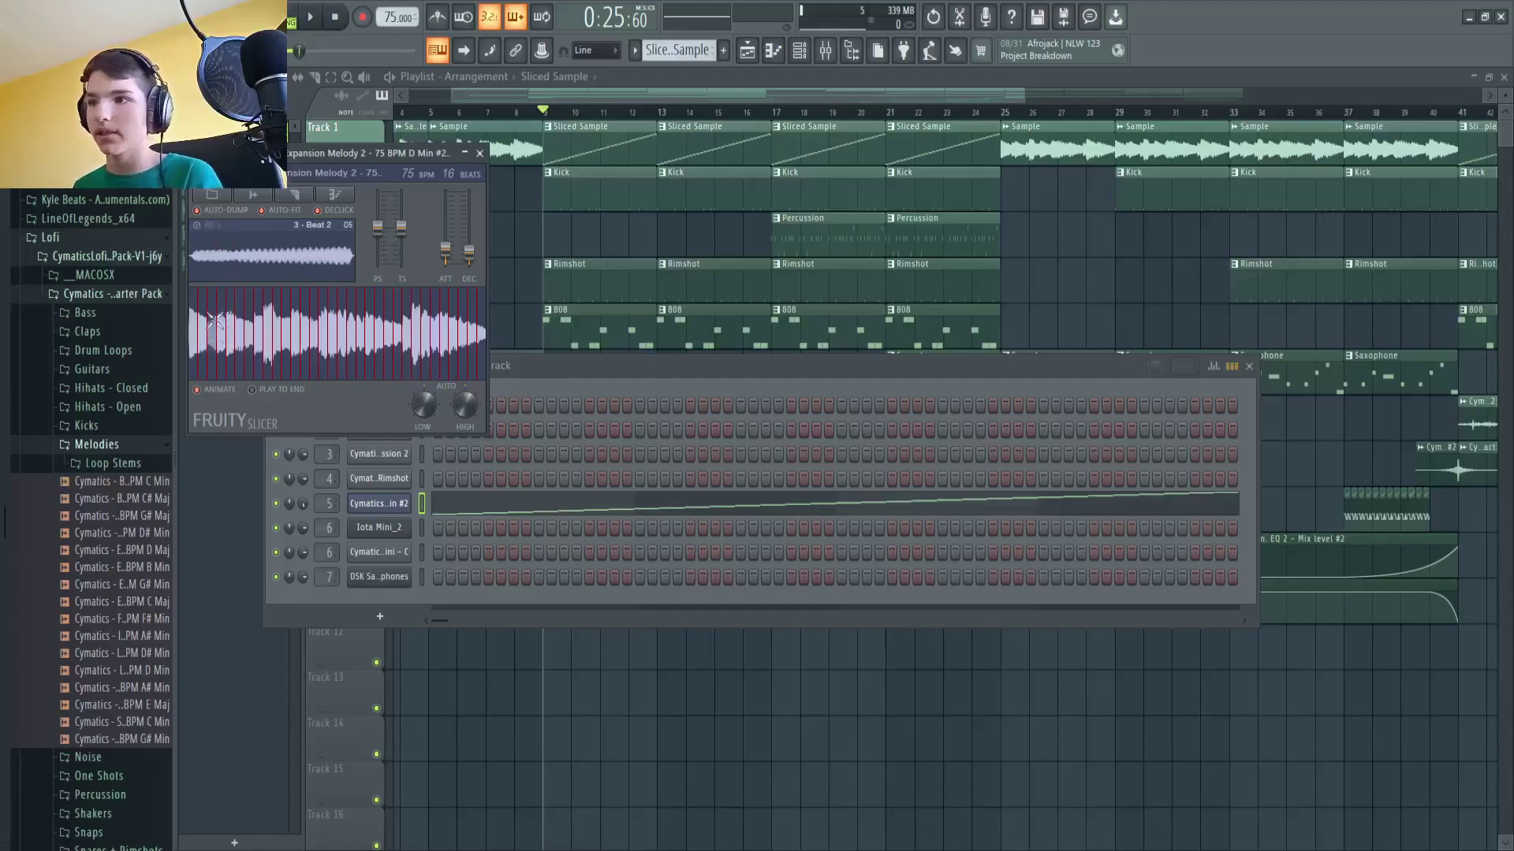
key(l)
key(space)
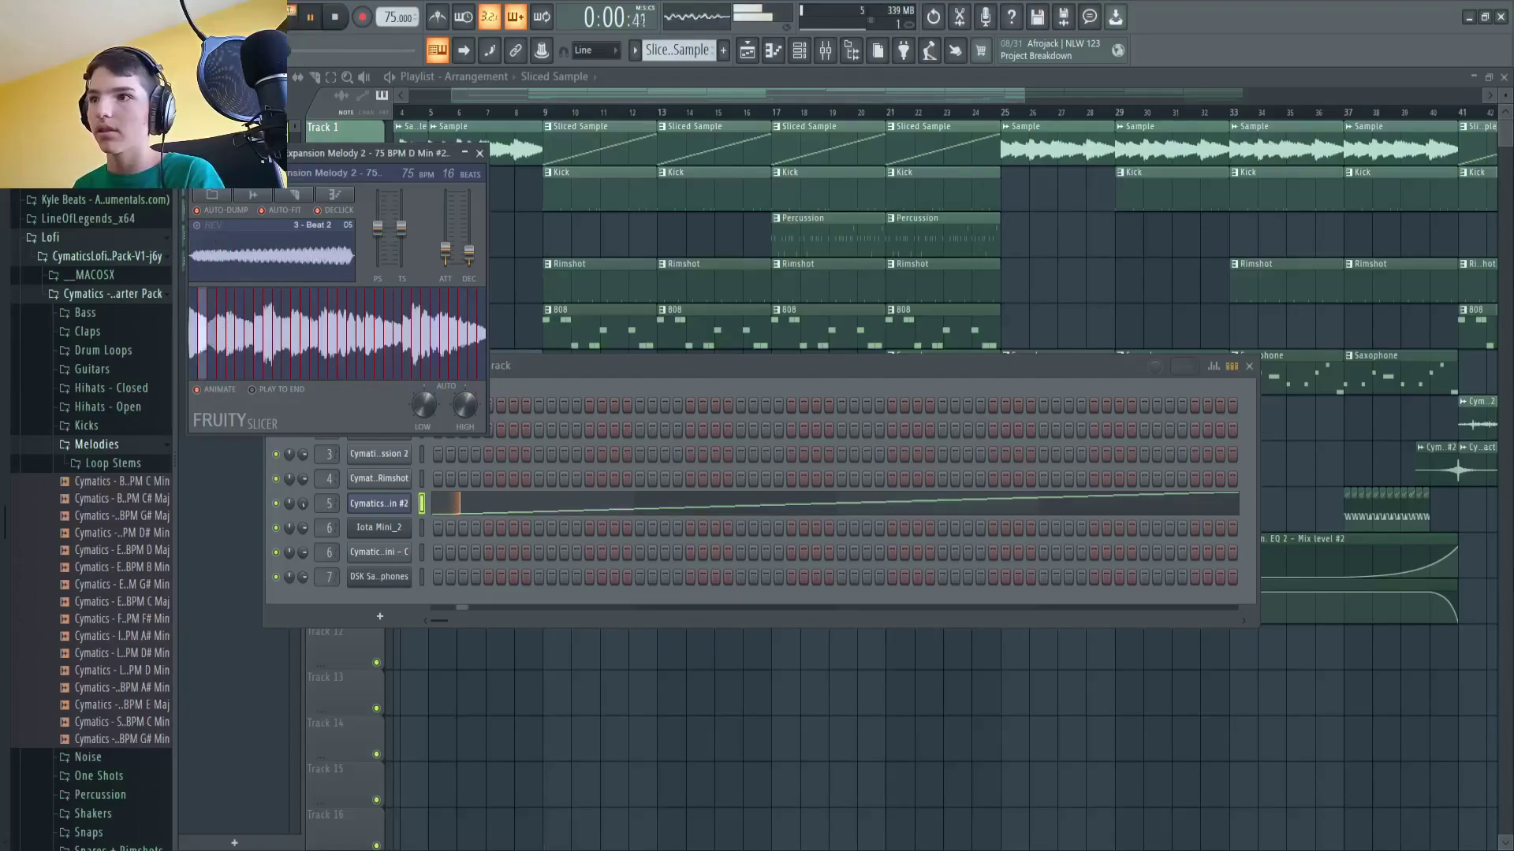
key(space)
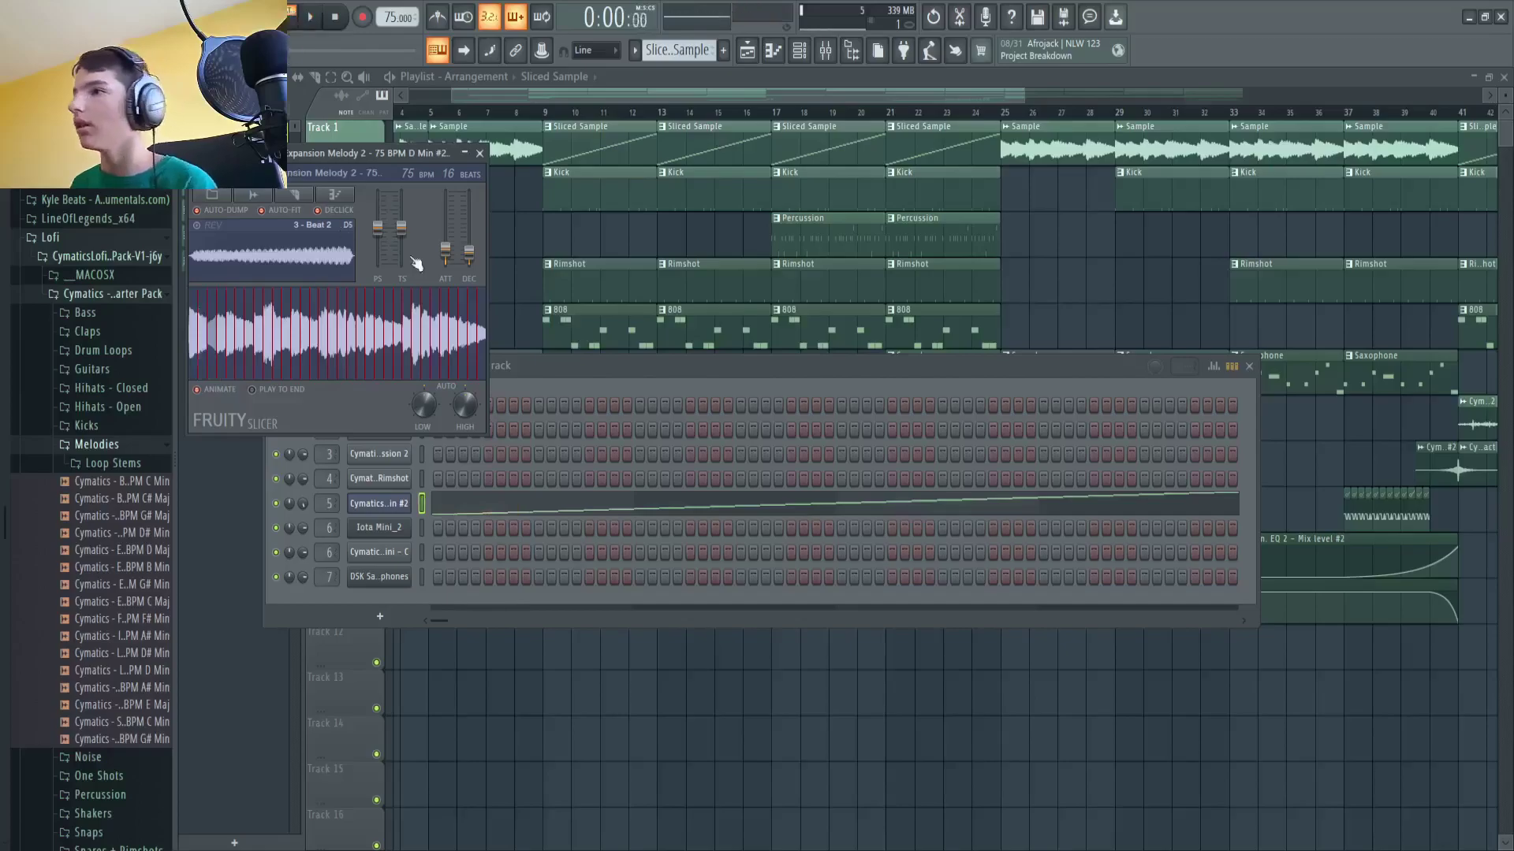
click(480, 153)
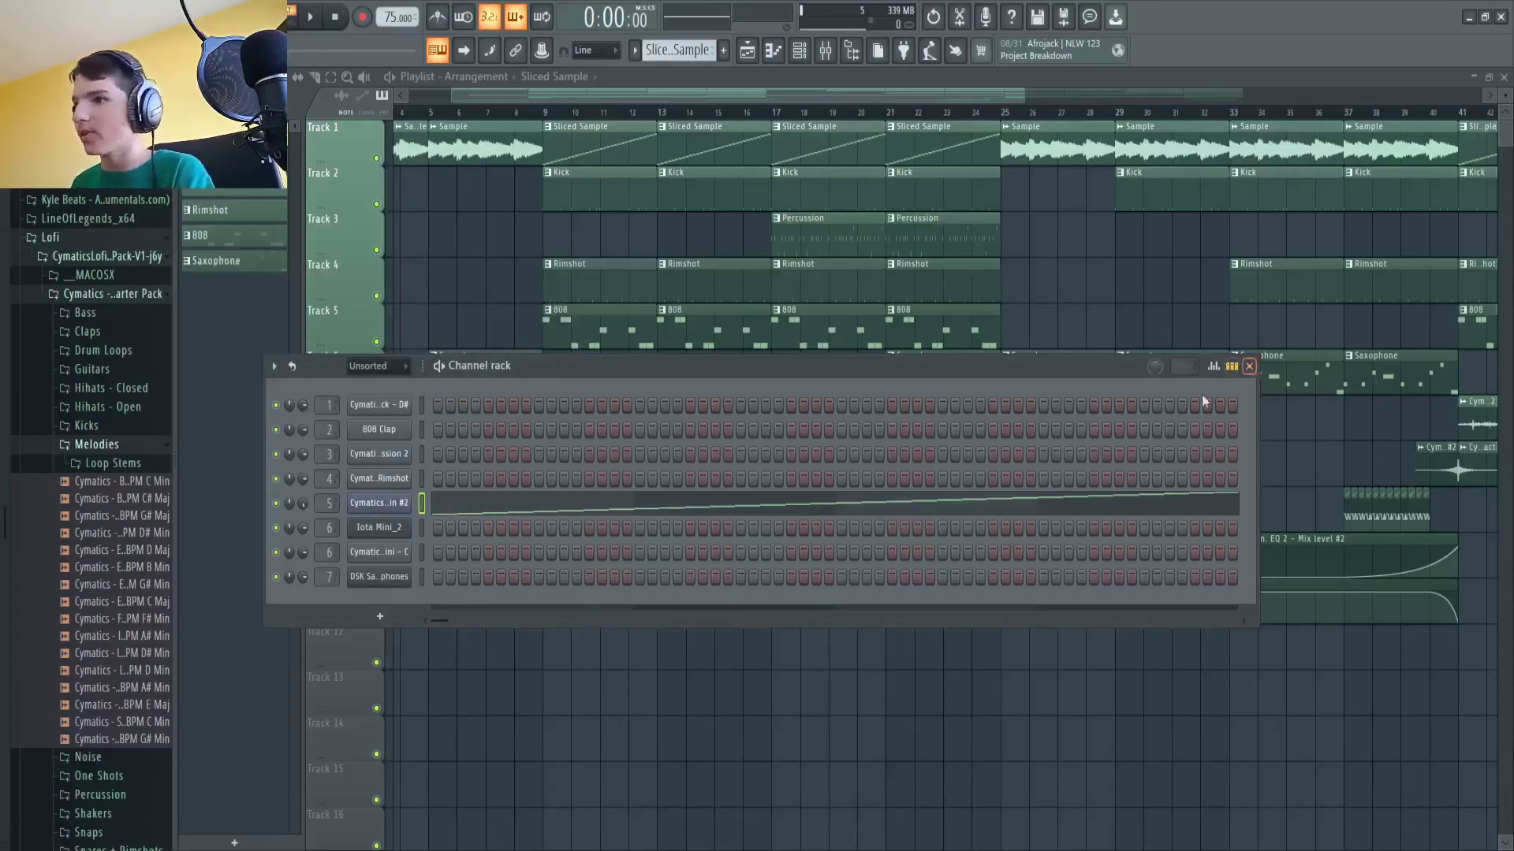
click(1250, 367)
Step: Solo the Kick on Track 2, enable the Rimshot on Track 4, and play both from bar 9
click(590, 195)
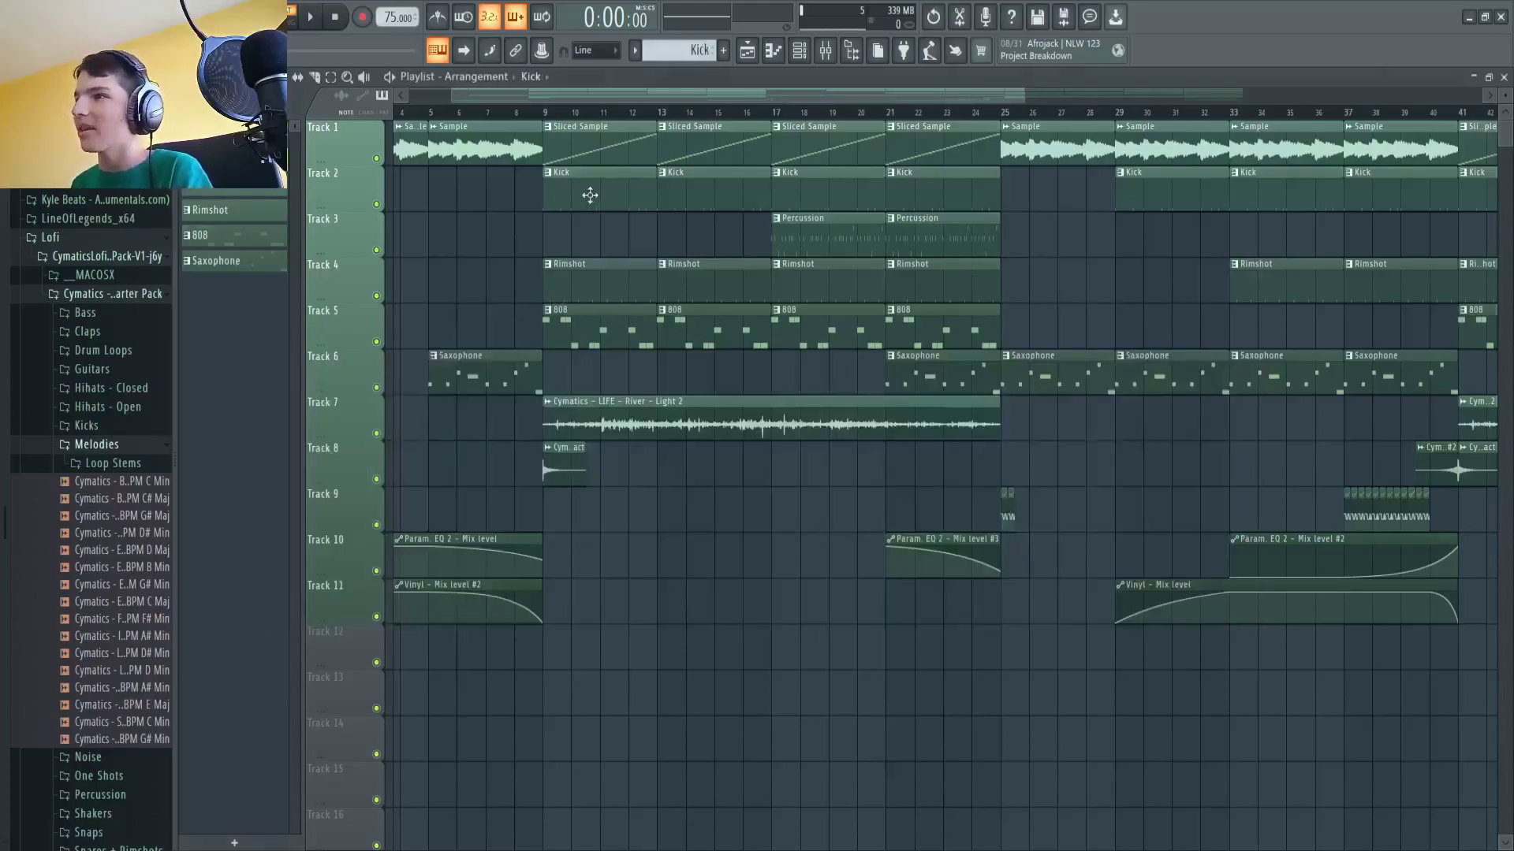
click(376, 204)
click(376, 204)
right_click(376, 205)
click(376, 295)
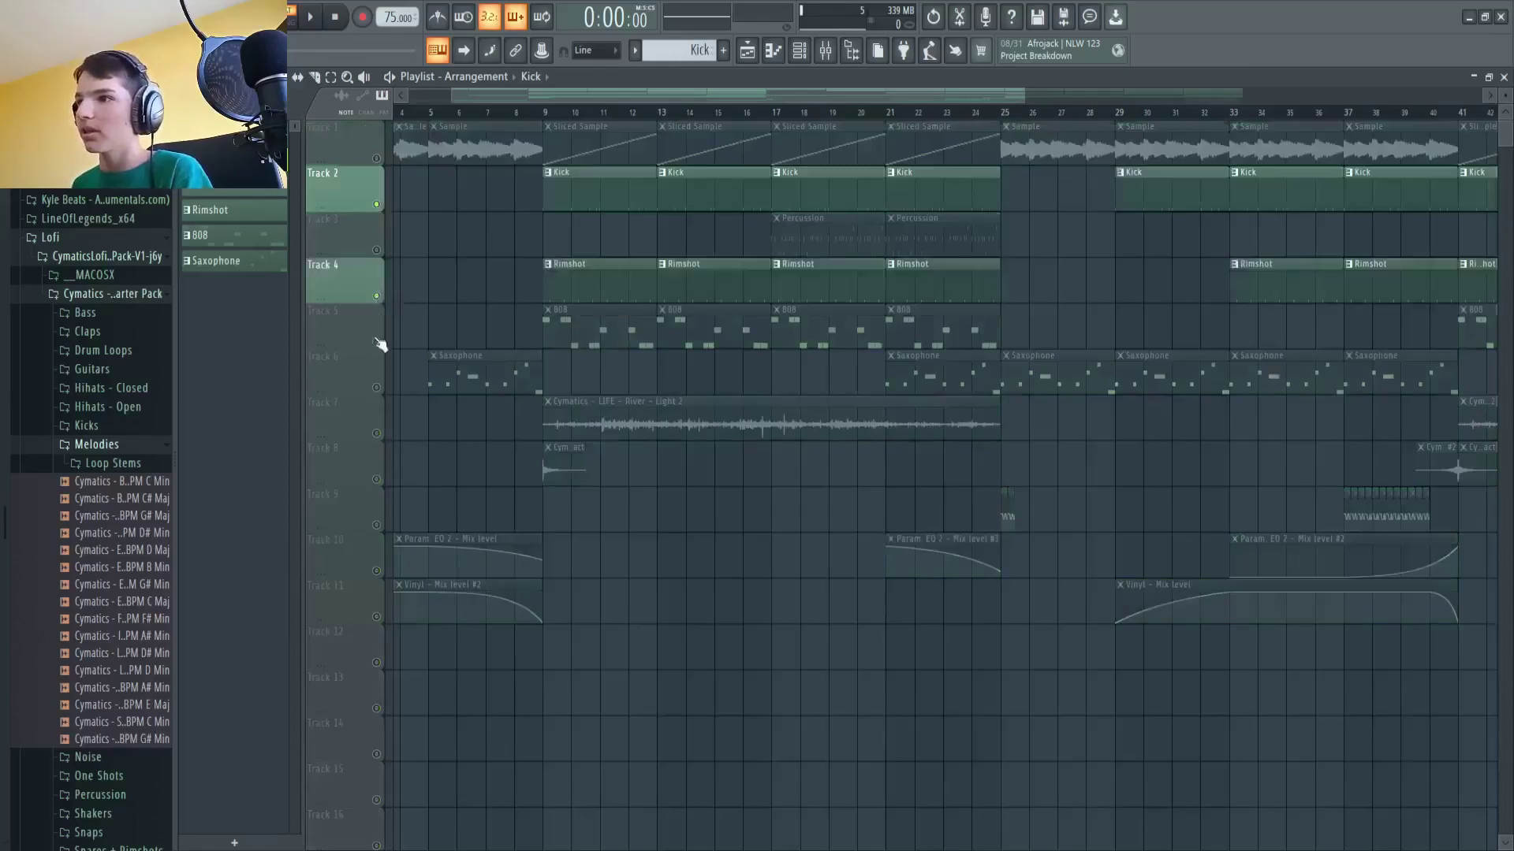
click(545, 117)
key(space)
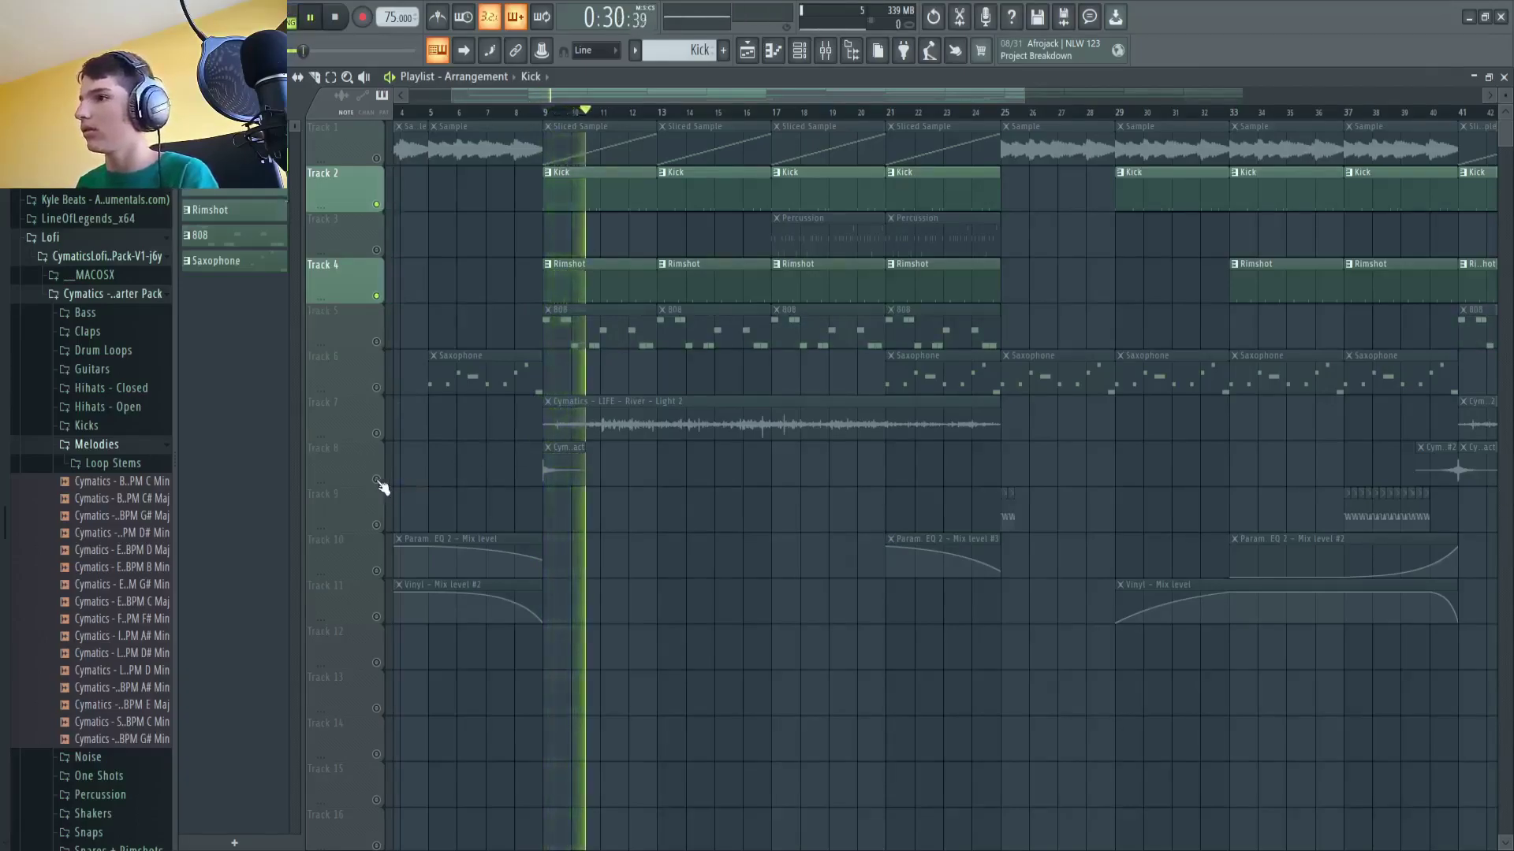
key(space)
Step: Enable the Percussion on Track 3 and play it with the kick and rimshot from bar 17
click(376, 250)
click(771, 112)
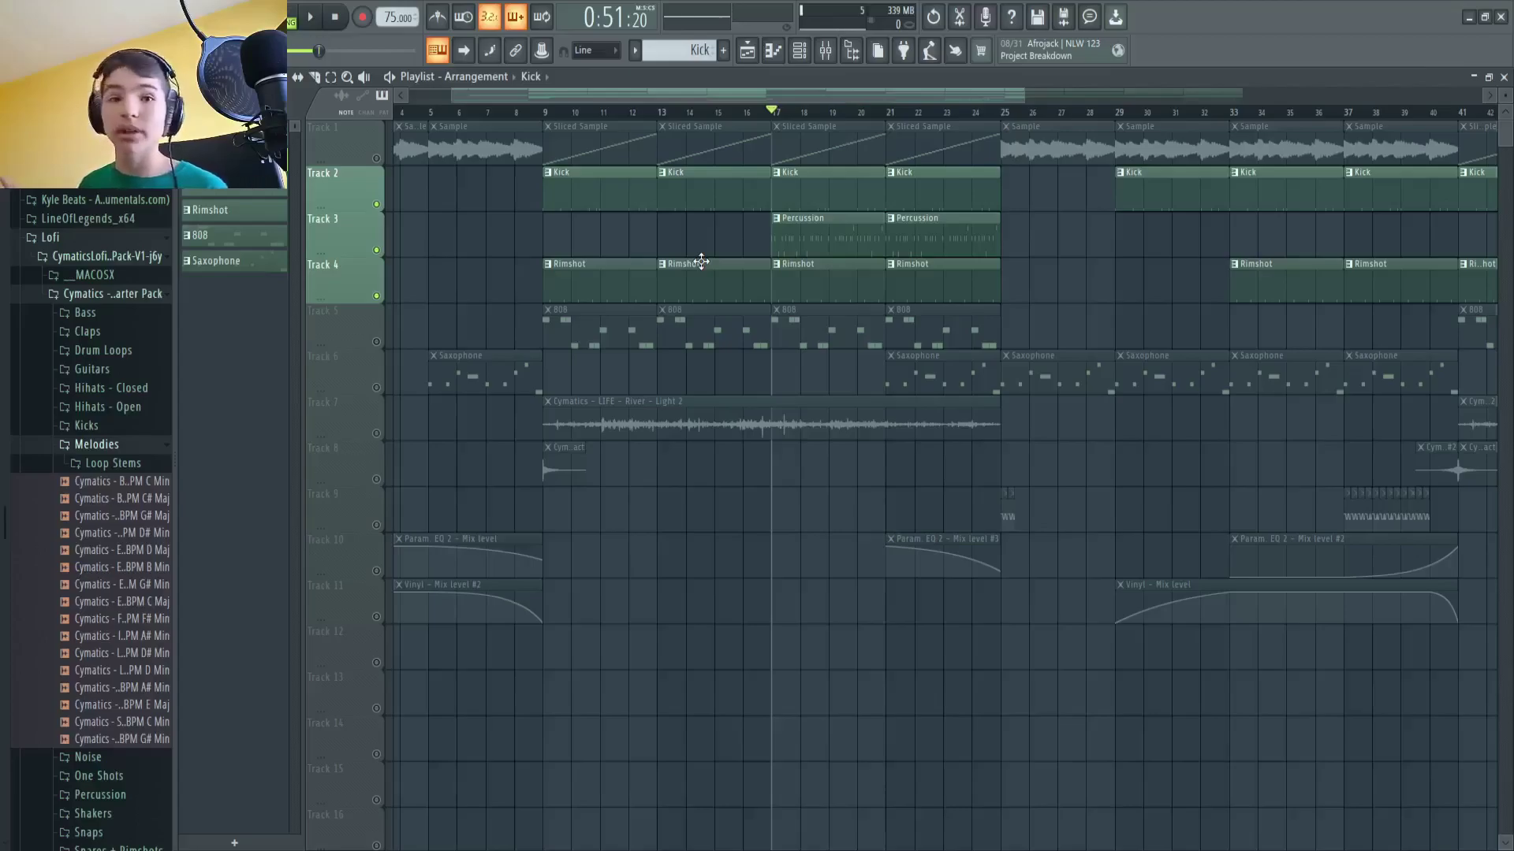
key(space)
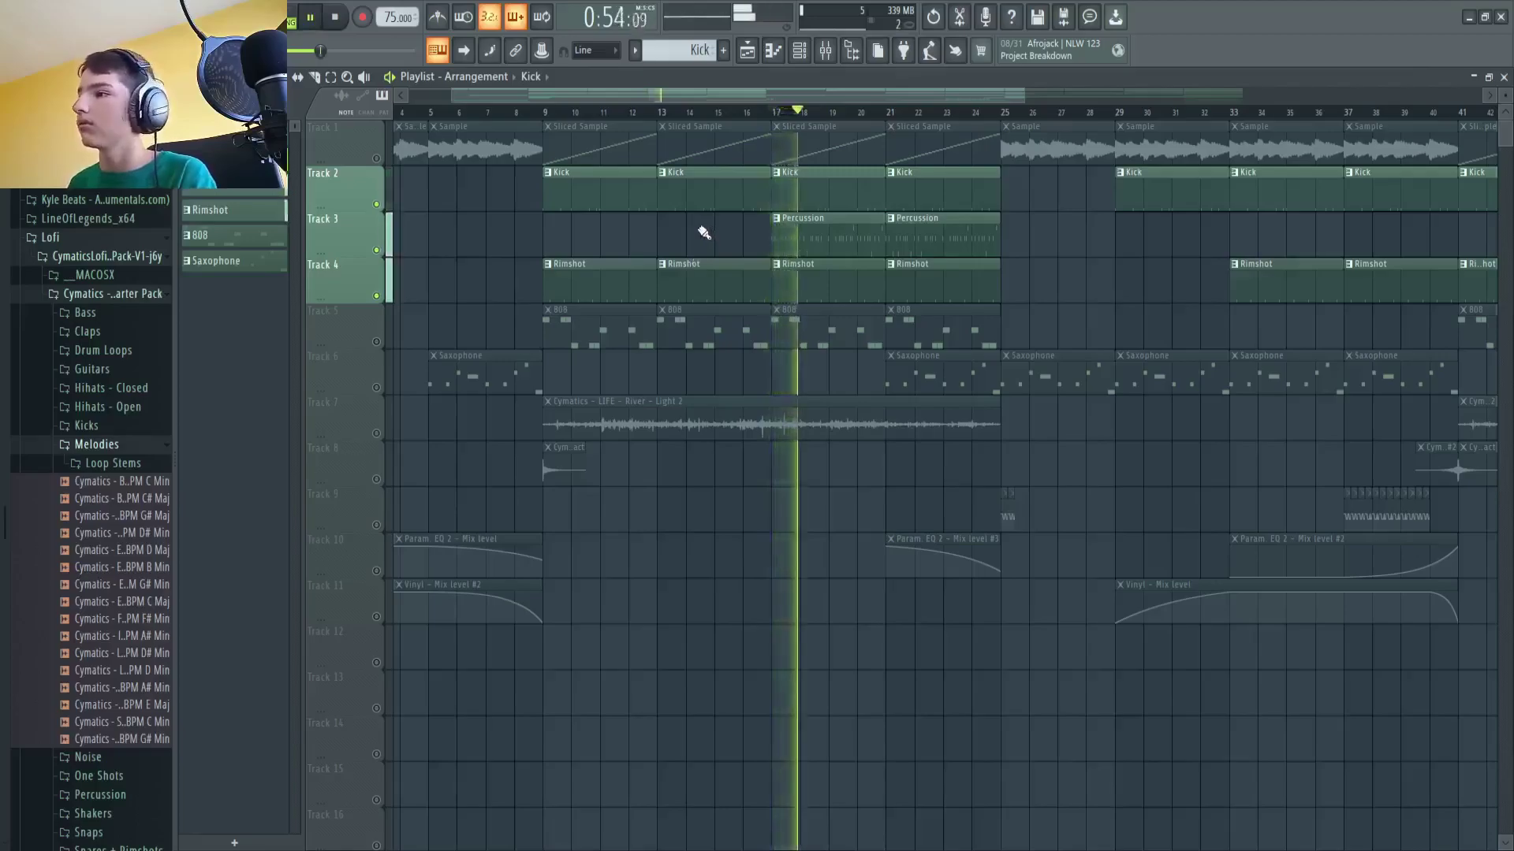
key(space)
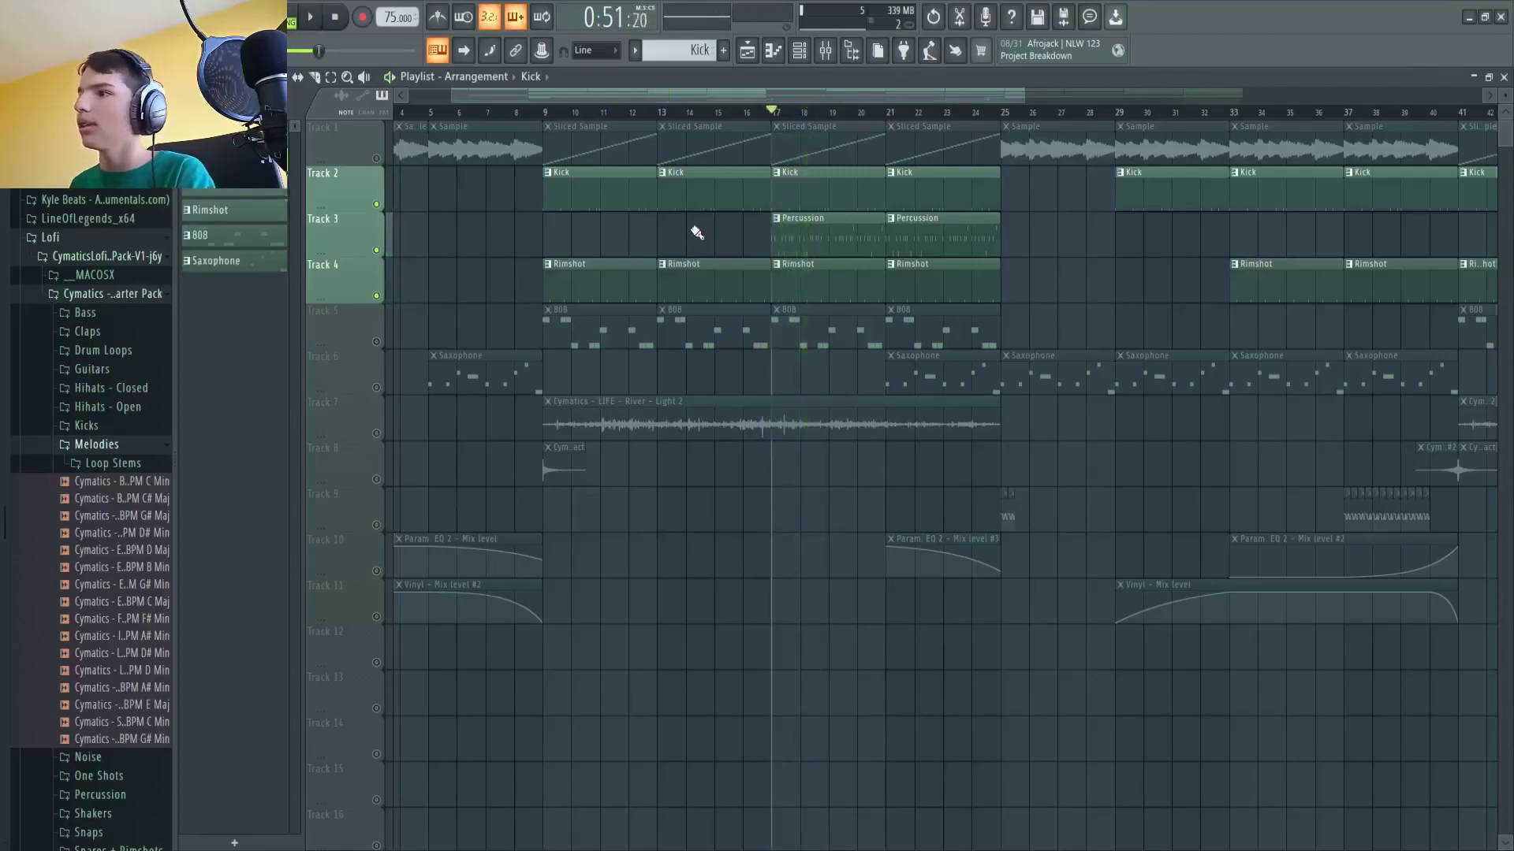
Step: Solo the impact effects on Track 8 and place the playhead on the first impact at bar 9
right_click(376, 205)
right_click(376, 205)
right_click(386, 480)
click(544, 114)
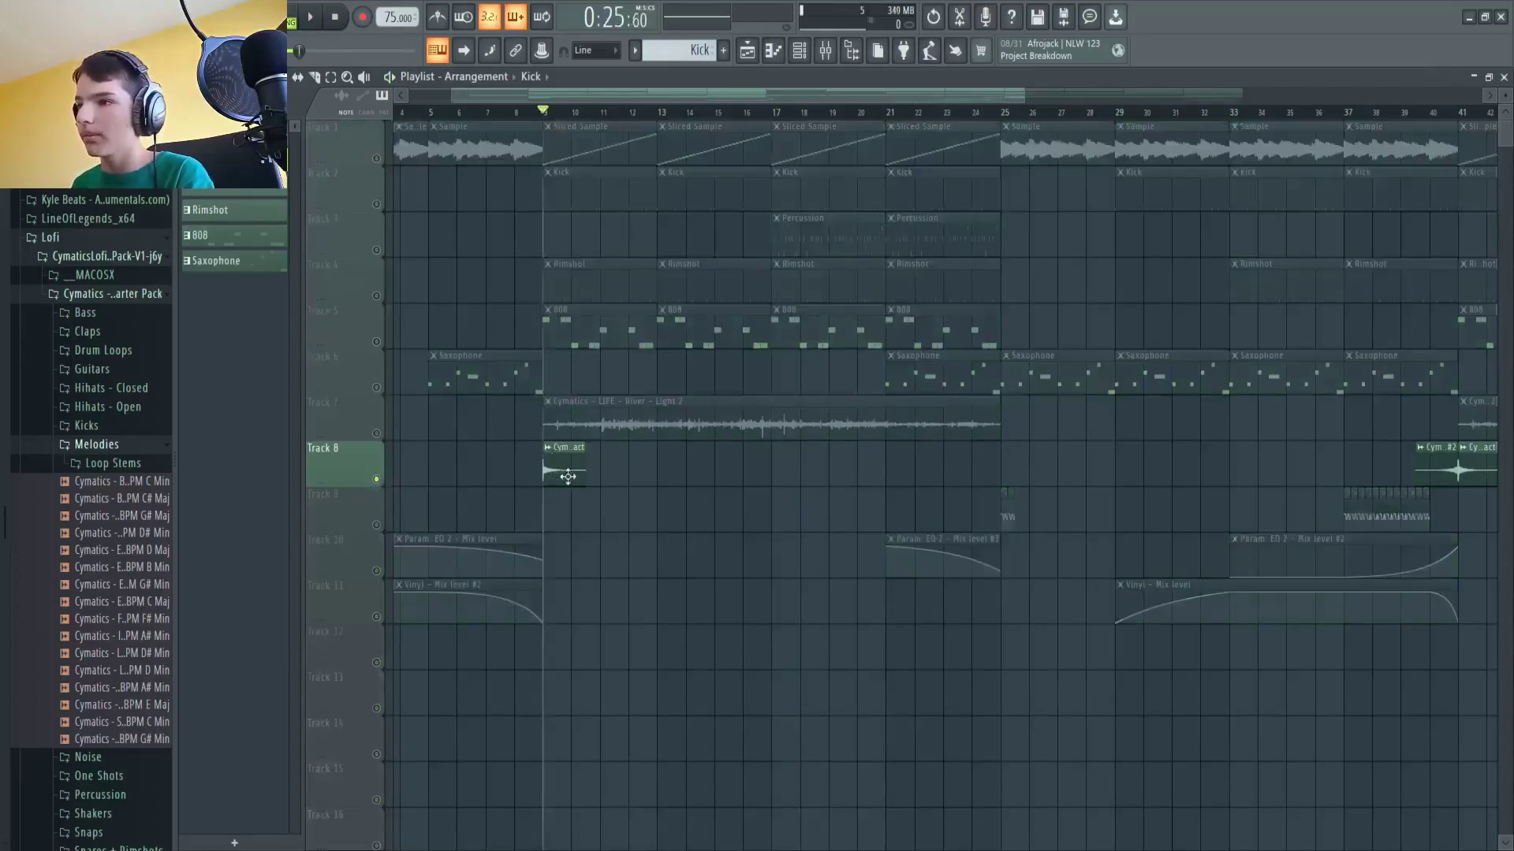
scroll(568, 476, up, 6)
scroll(557, 485, down, 6)
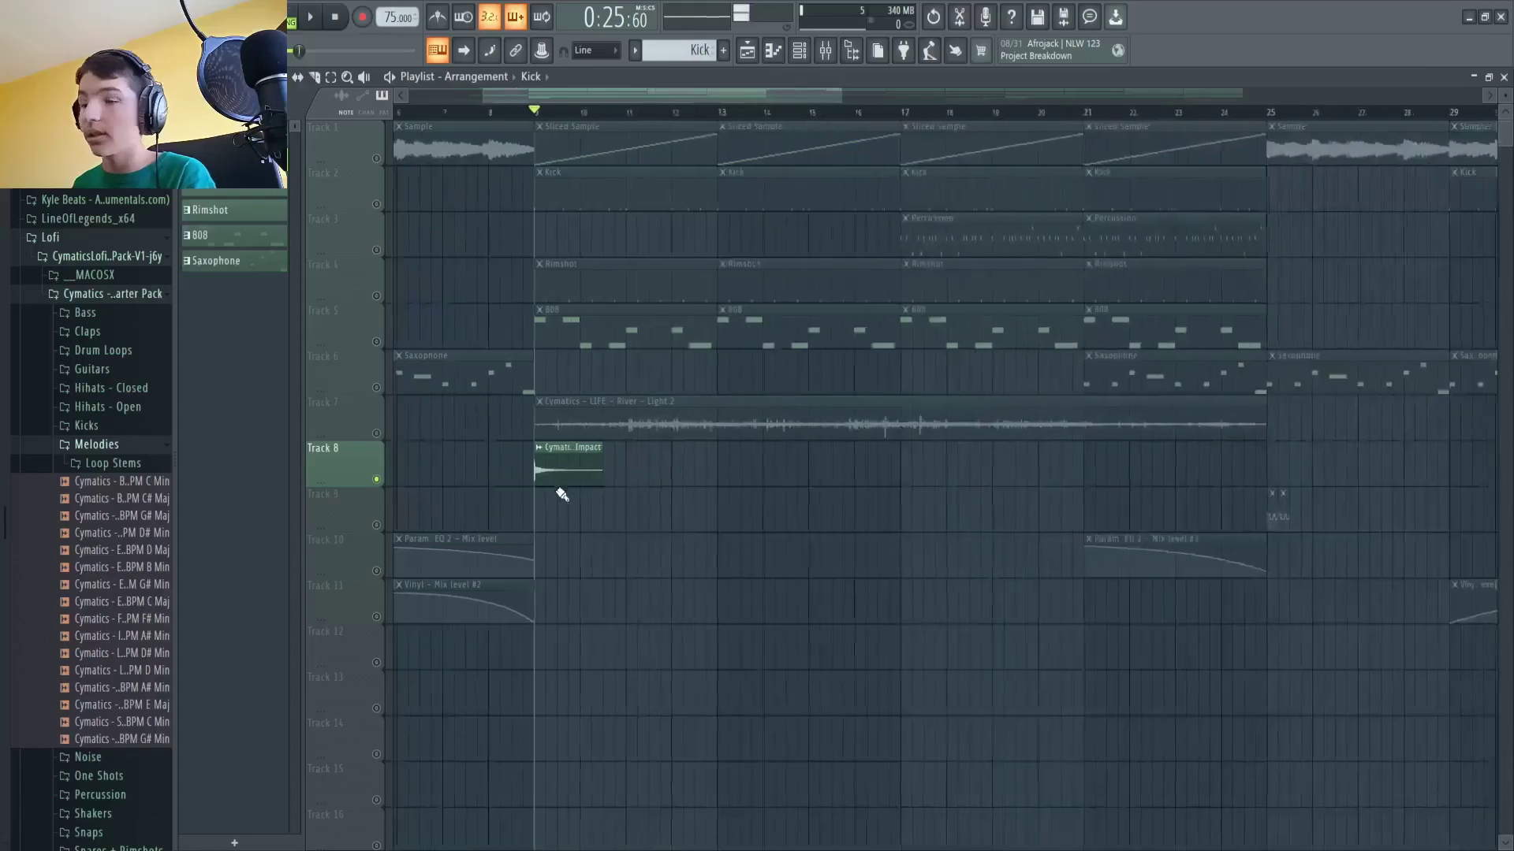
scroll(565, 516, down, 5)
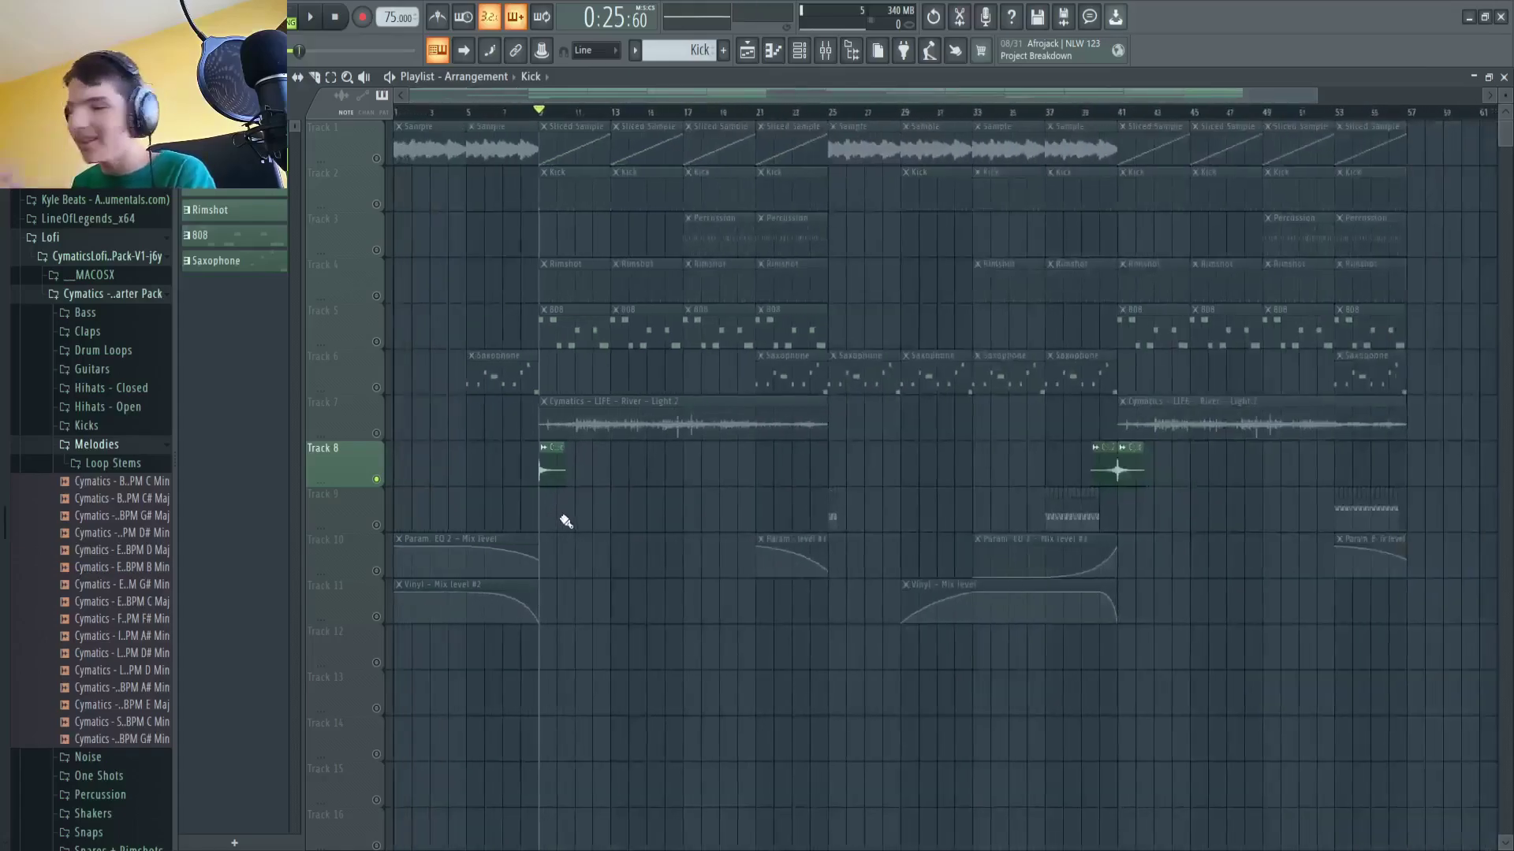
Step: Play the soloed impact effect on Track 8 from bar 9
key(space)
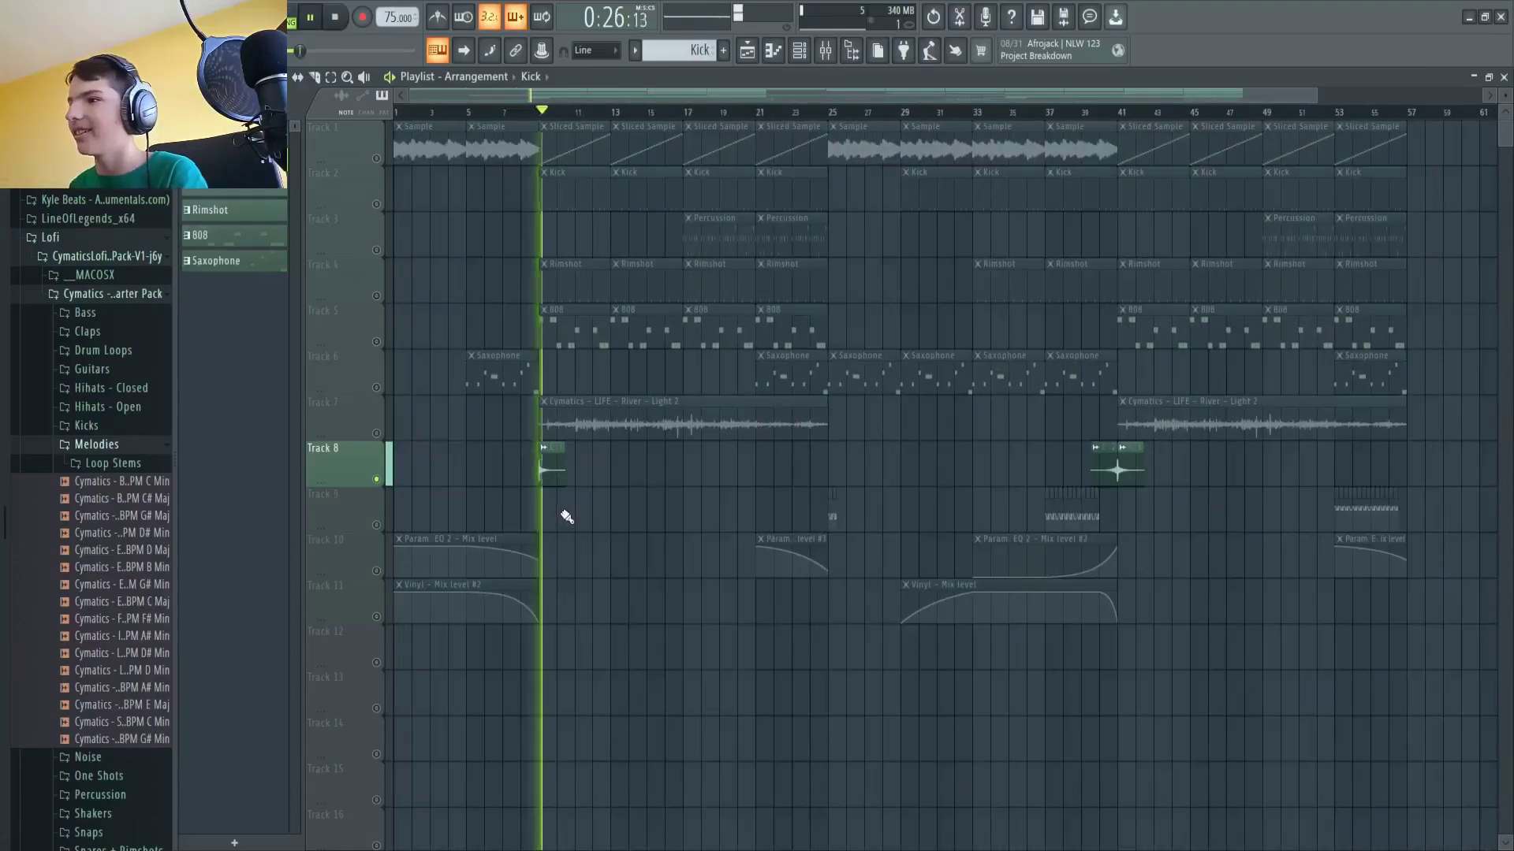
key(space)
scroll(536, 315, down, 2)
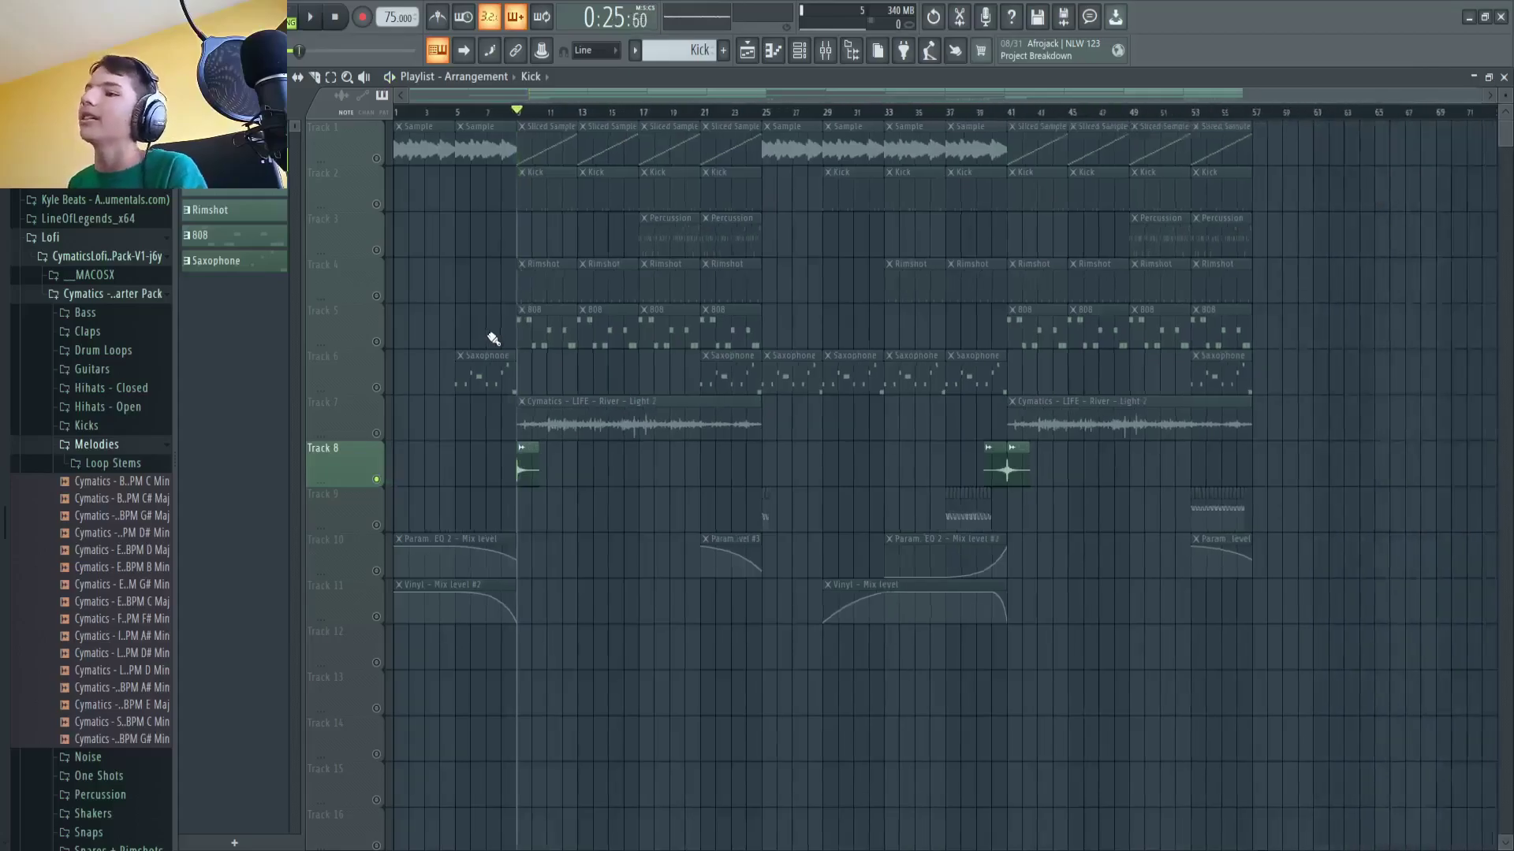
Step: Re-enable all tracks and play the full mix from just before bar 9 to hear the impact in context
ctrl+click(376, 480)
click(497, 112)
key(space)
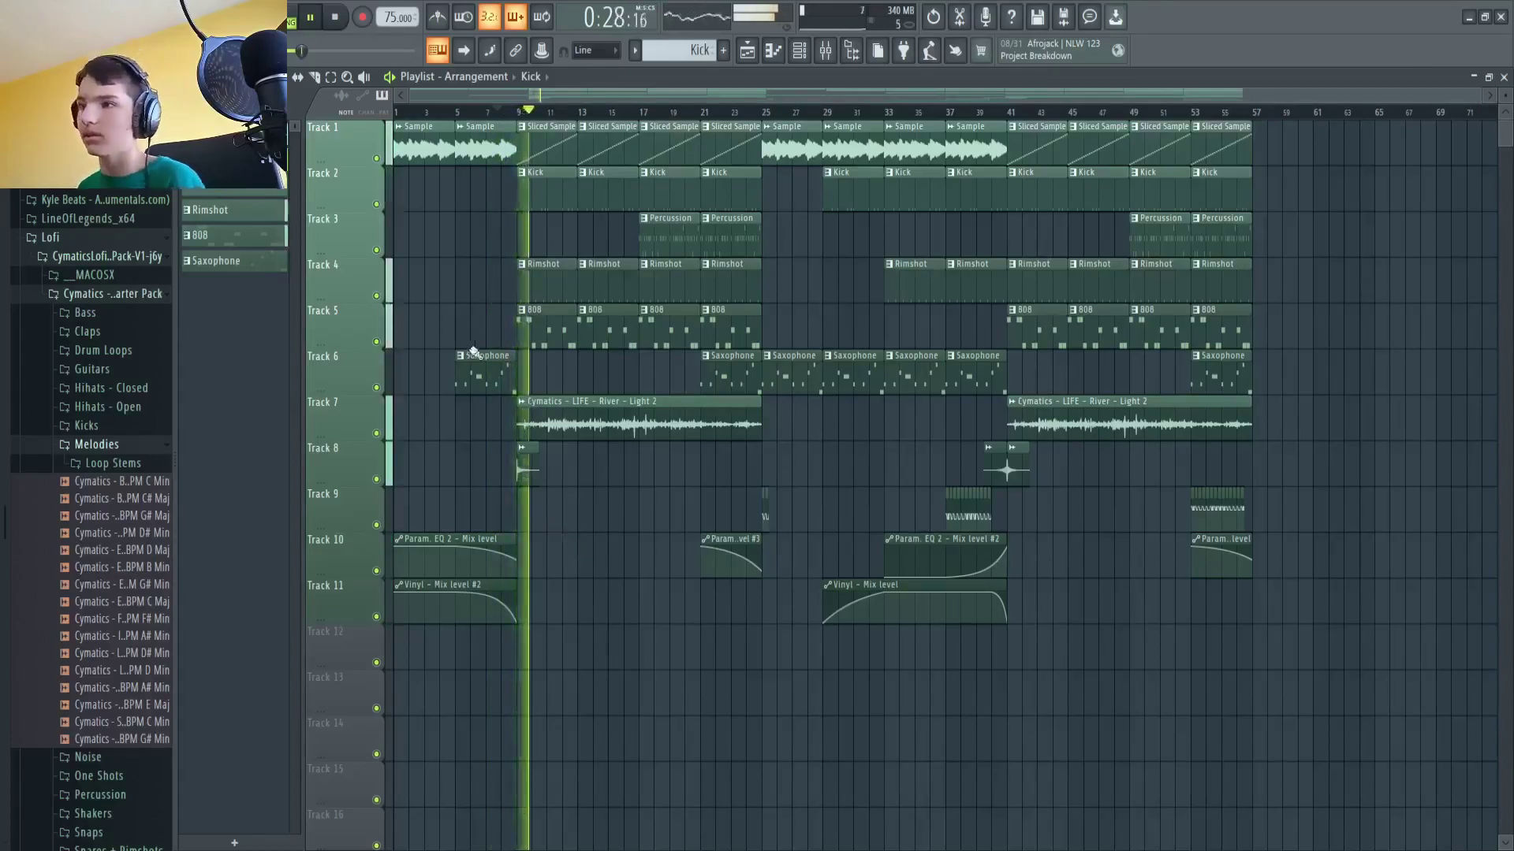
key(space)
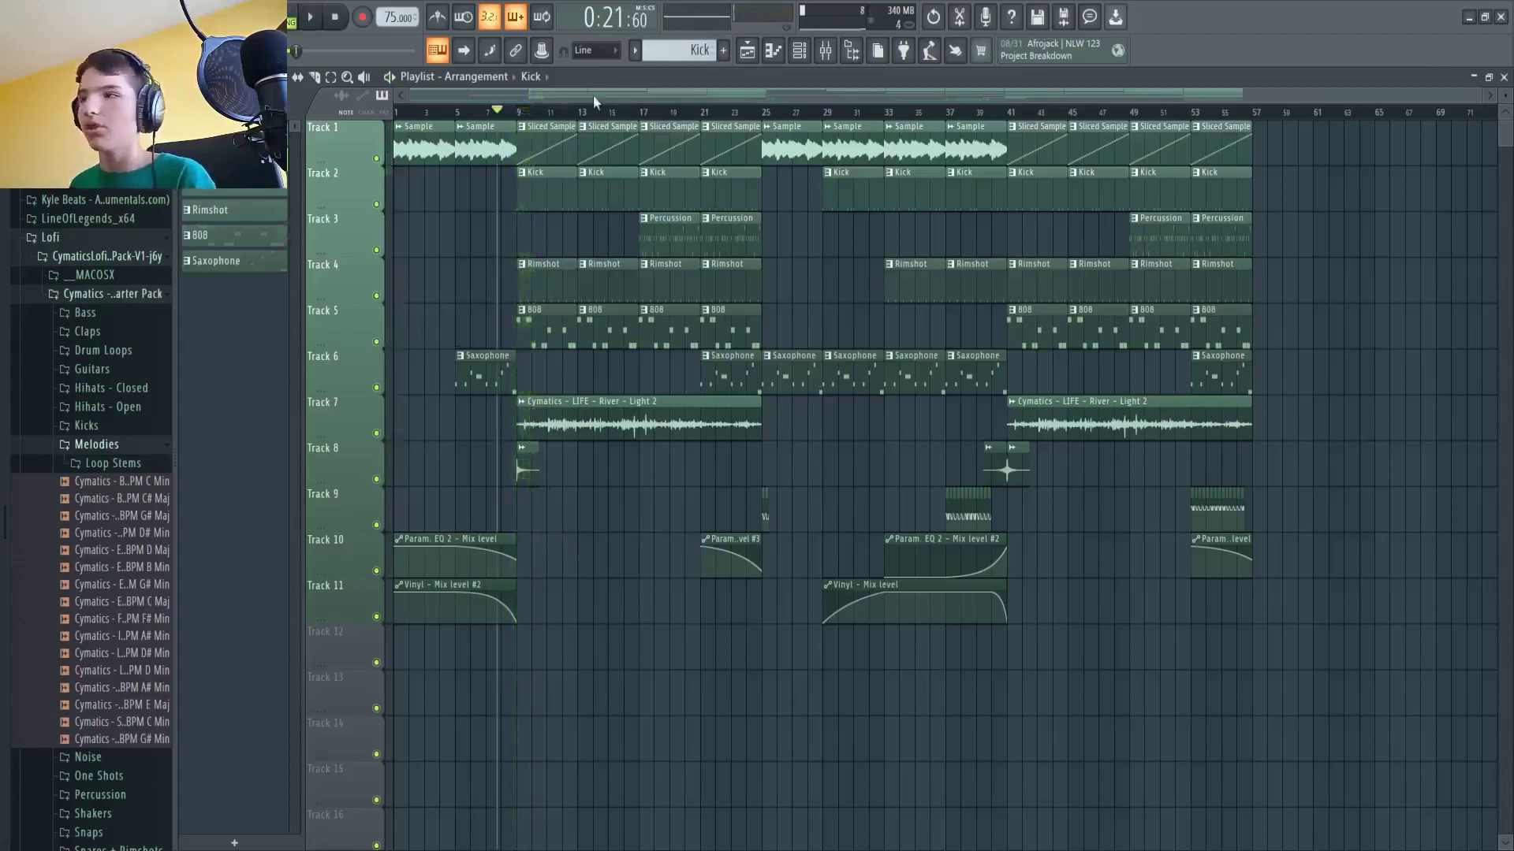
Step: Solo the 808 on Track 5, play it from bar 9 and view the Master channel in the mixer
click(518, 112)
right_click(377, 342)
key(space)
click(826, 52)
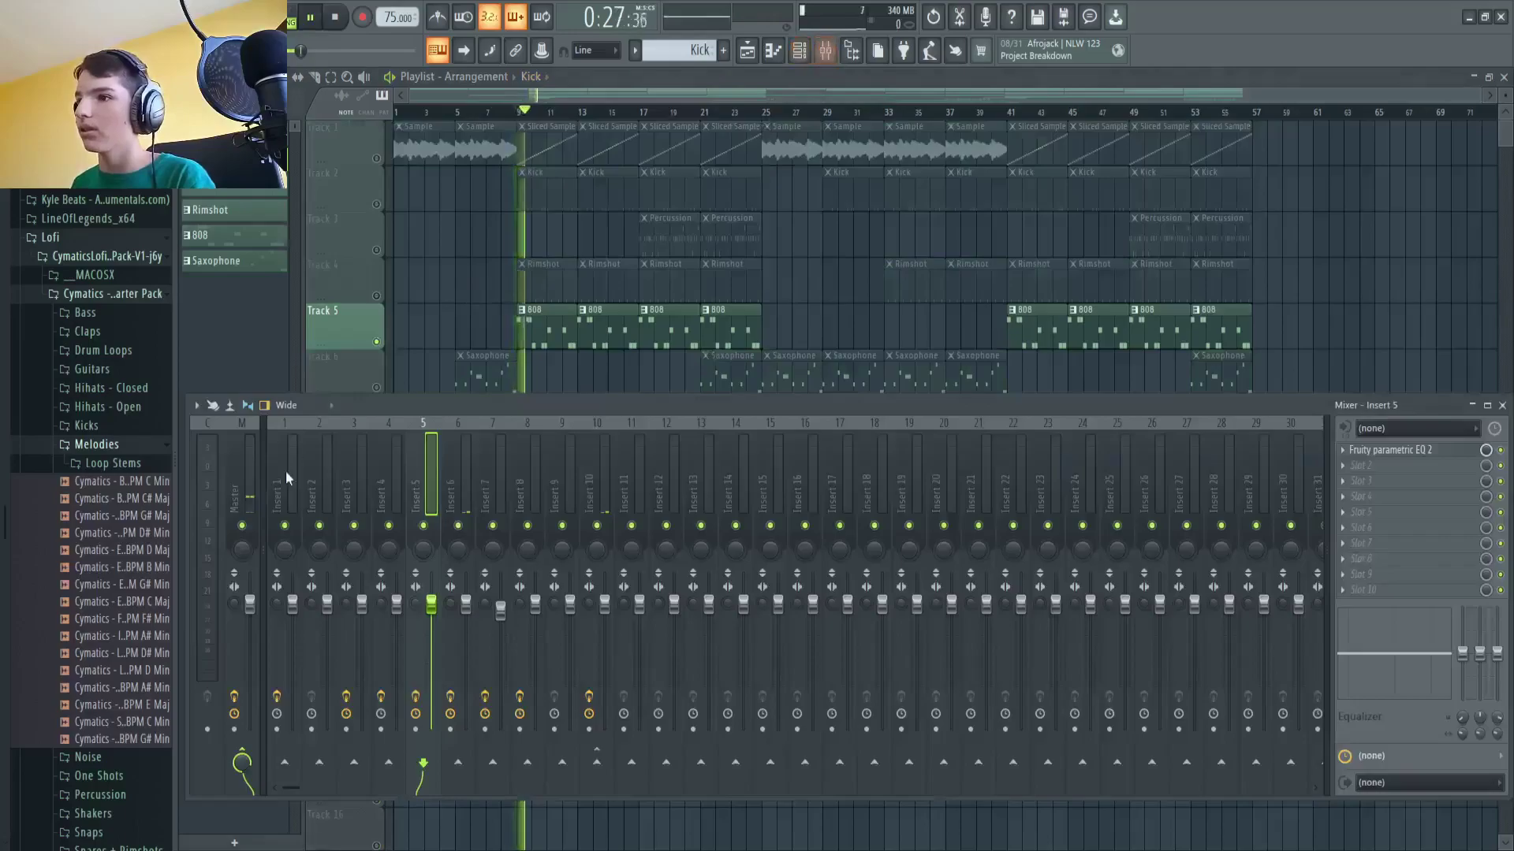
click(242, 473)
click(1502, 405)
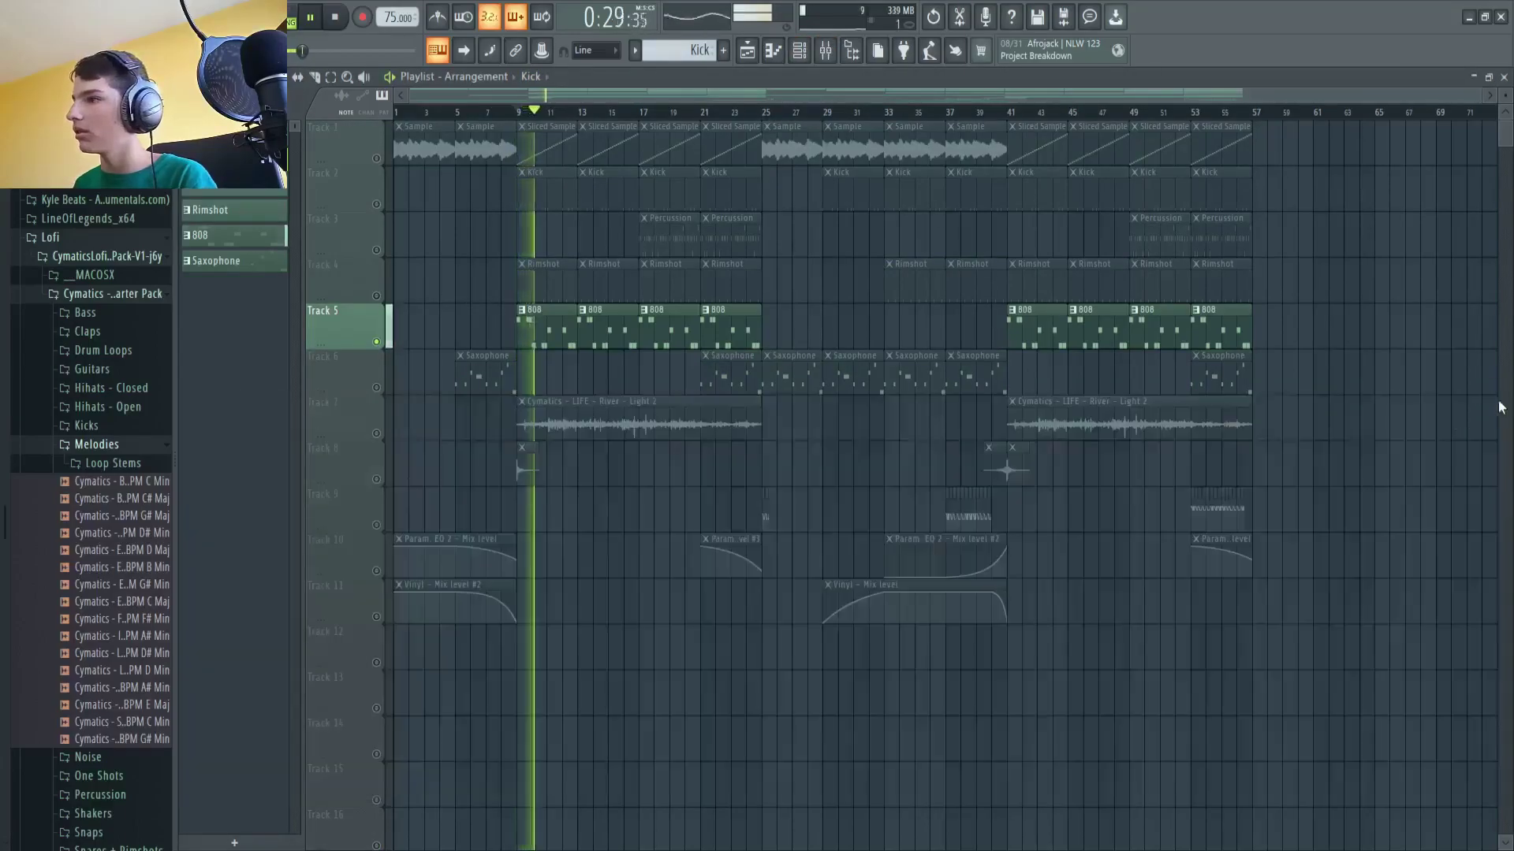
scroll(587, 363, up, 5)
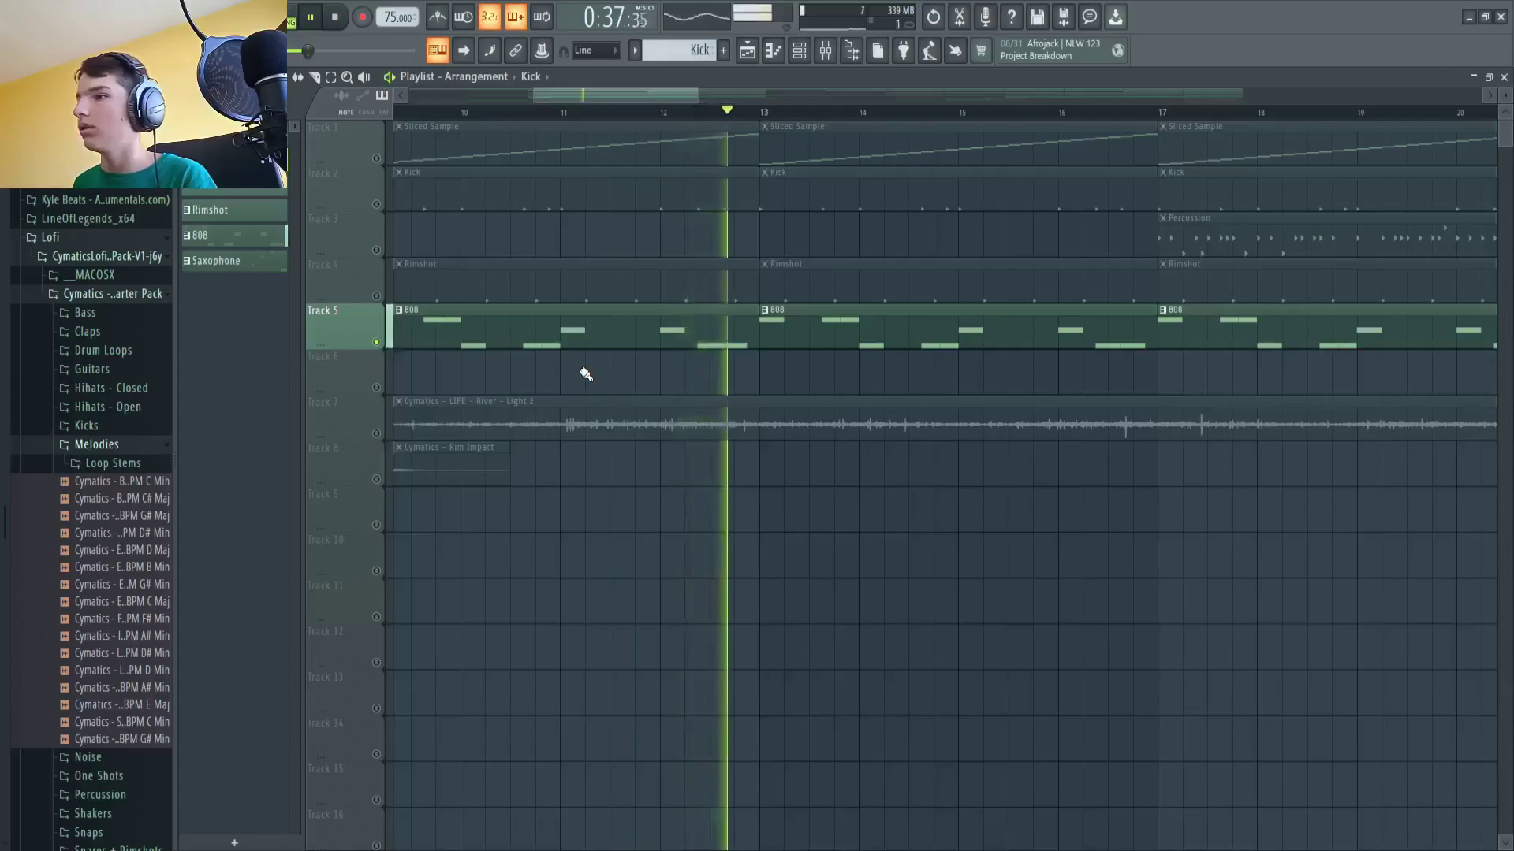
scroll(583, 379, down, 3)
key(space)
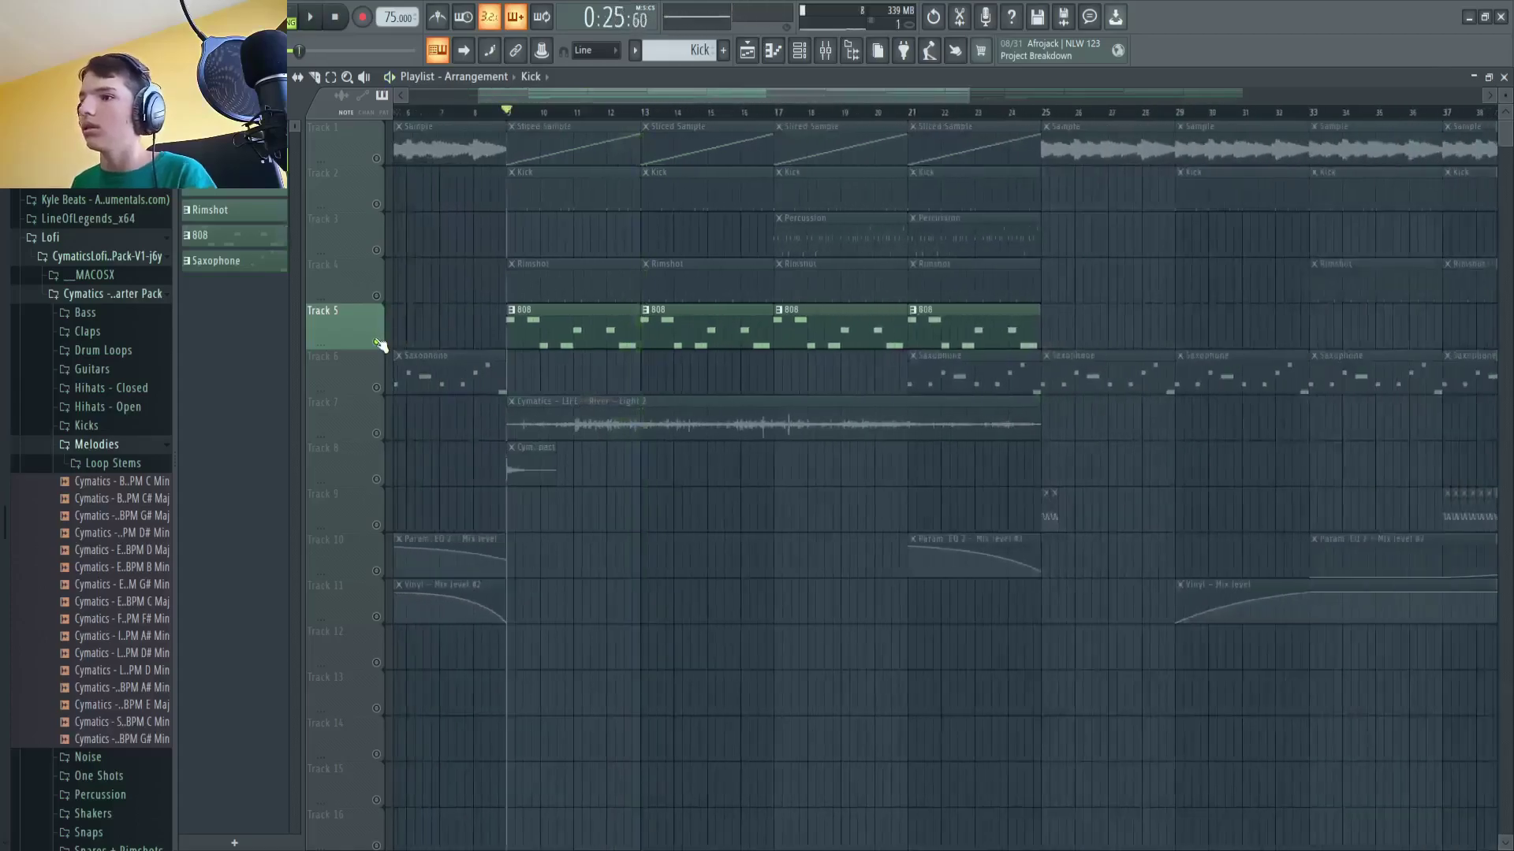
Step: Solo the Cymatics - LIFE - River - Light 2 clip on Track 7 and play it from bar 11
scroll(622, 521, down, 2)
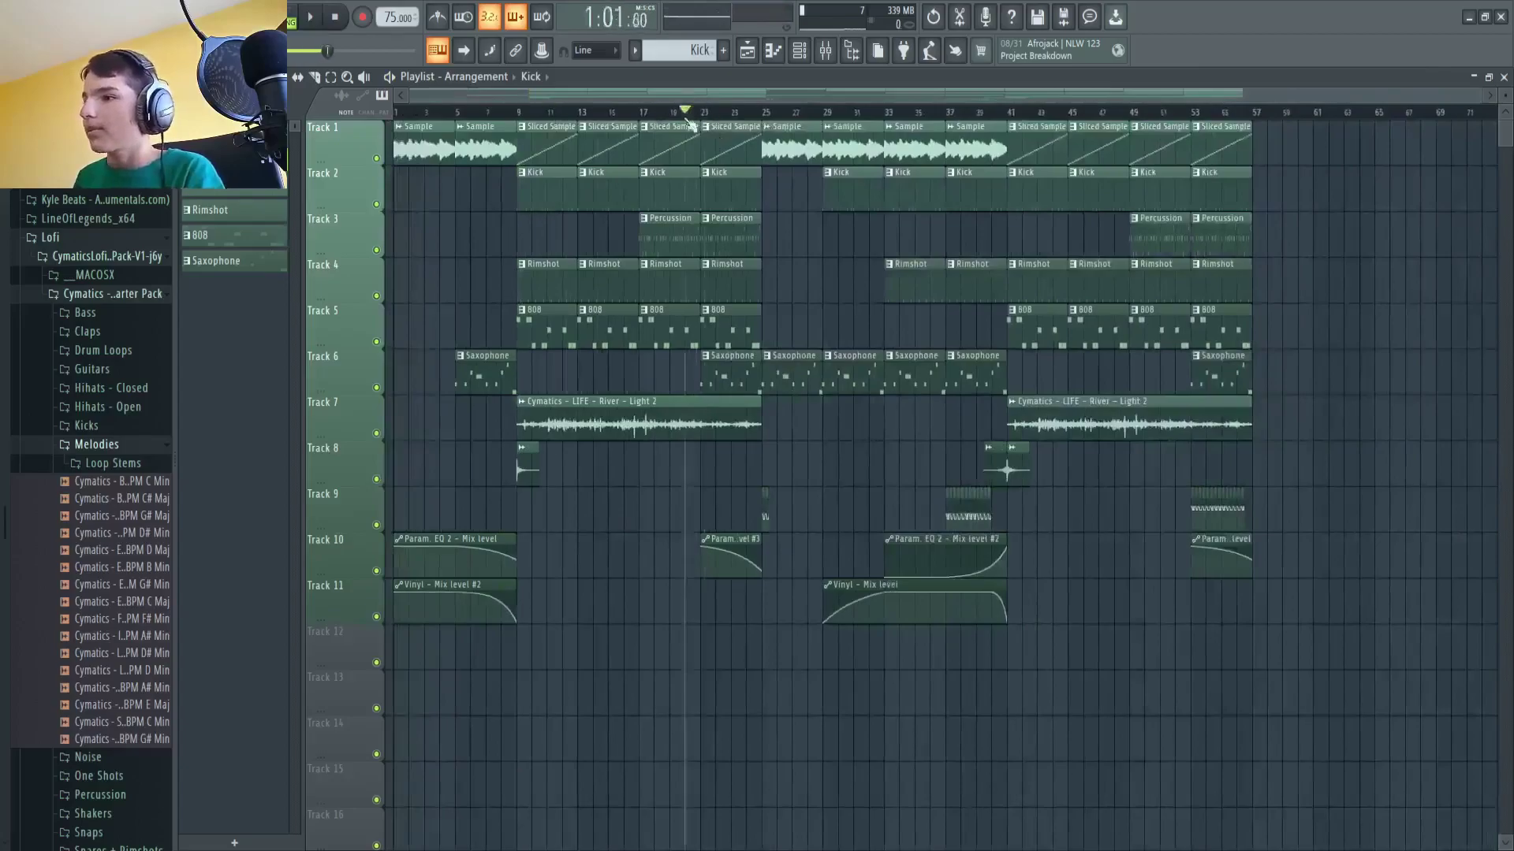
ctrl+click(375, 434)
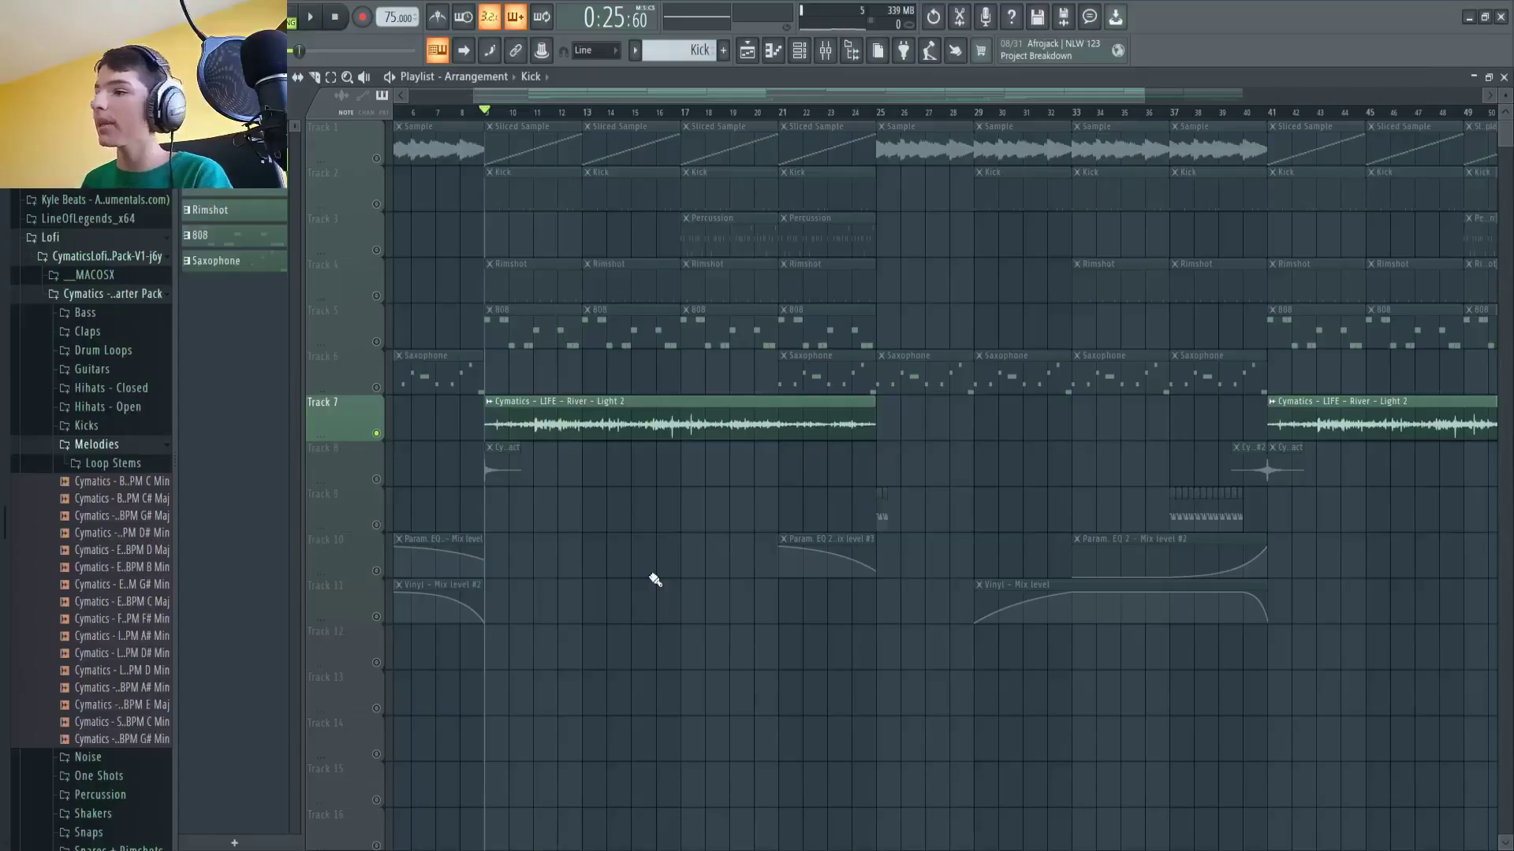
scroll(549, 413, up, 2)
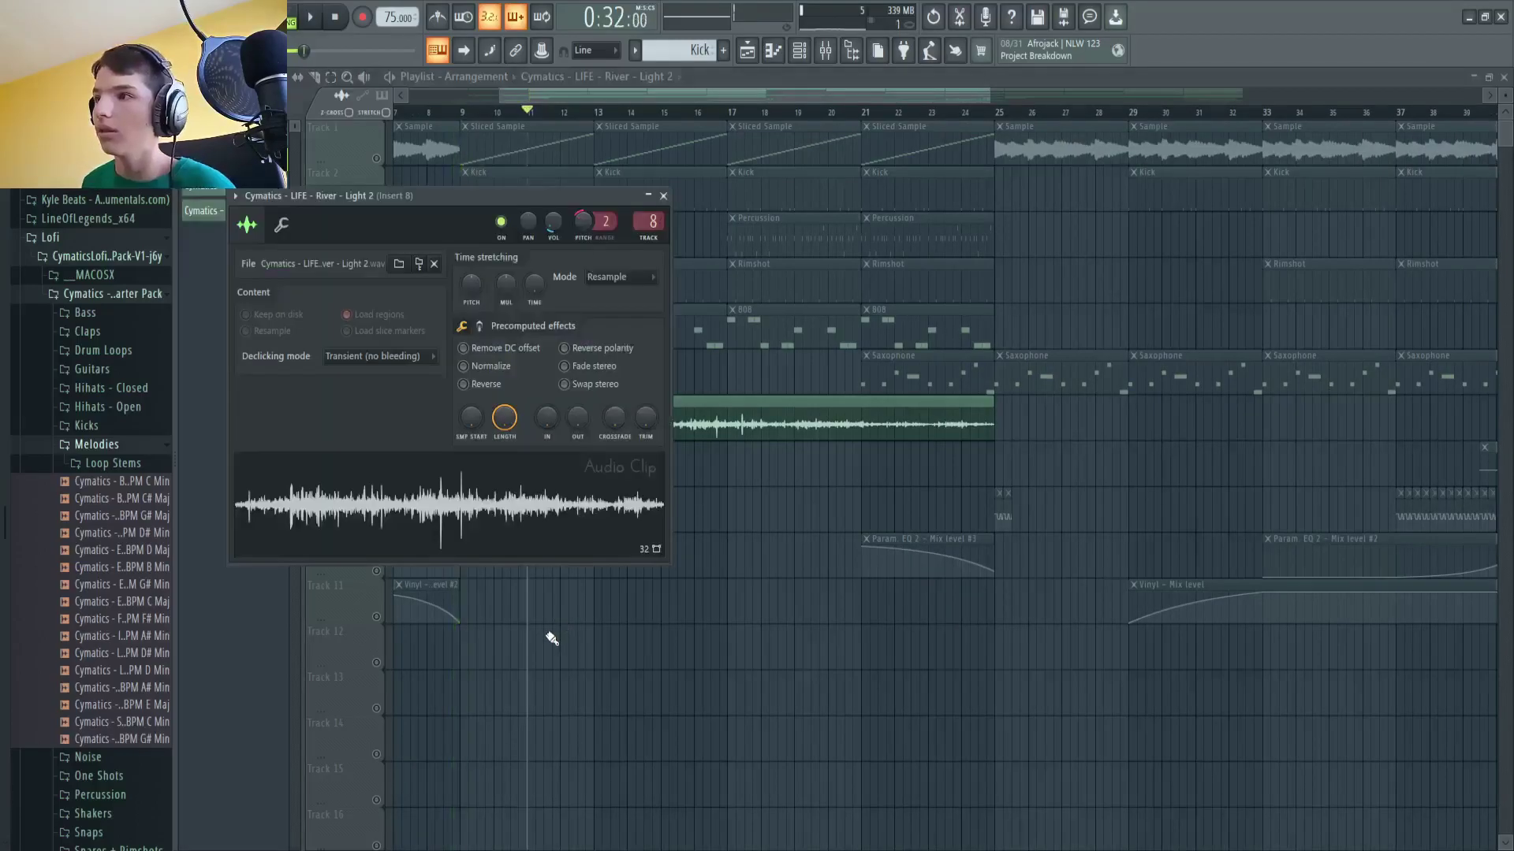
key(space)
key(space)
key(Escape)
scroll(977, 456, down, 2)
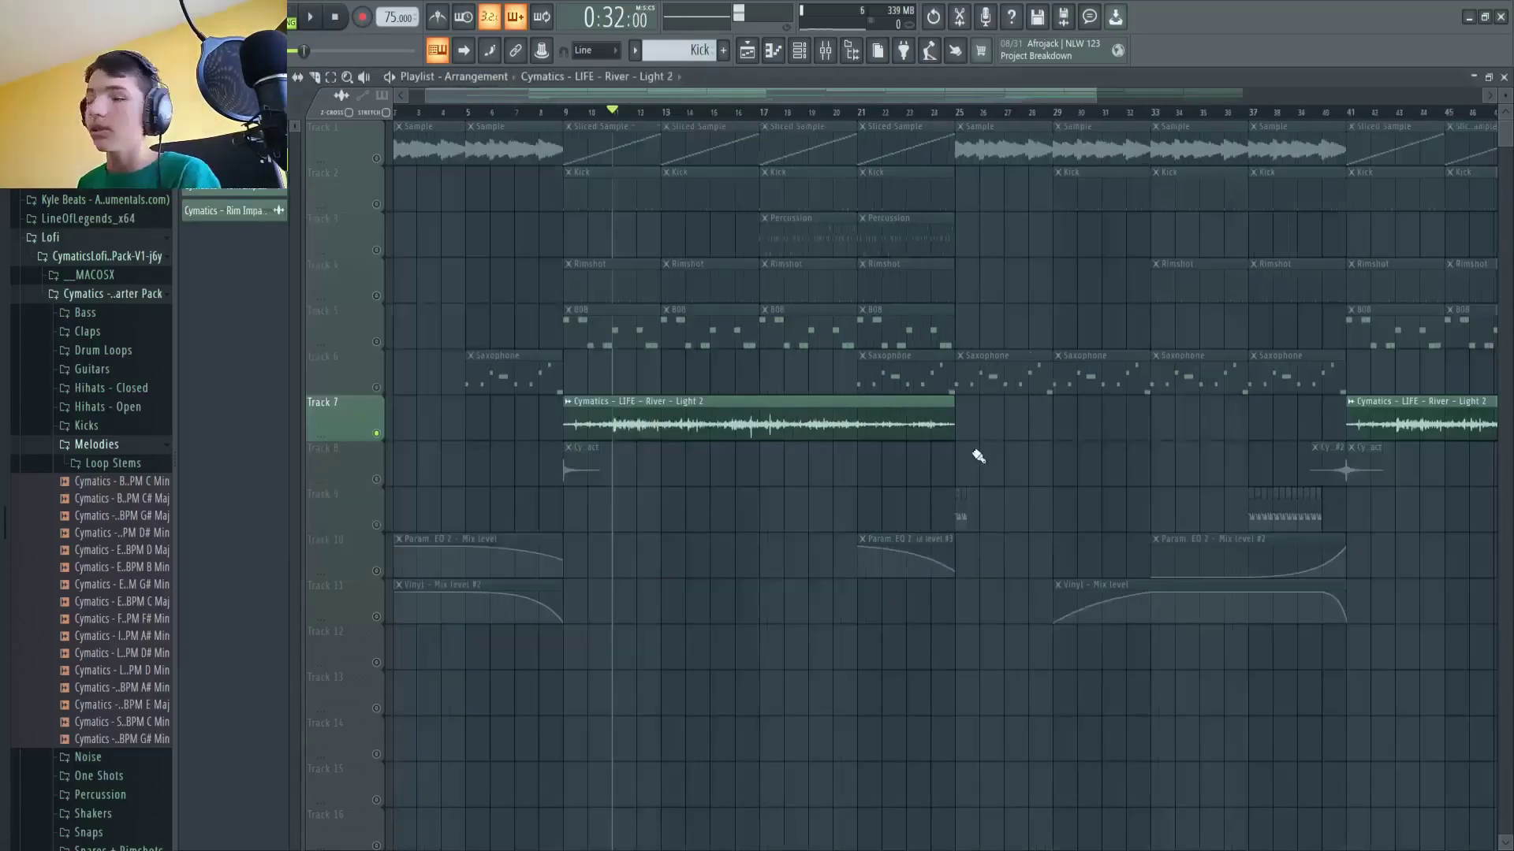
Step: View the River clip's channel settings, inspect the clip's end at bar 25 and re-enable all tracks
double_click(906, 405)
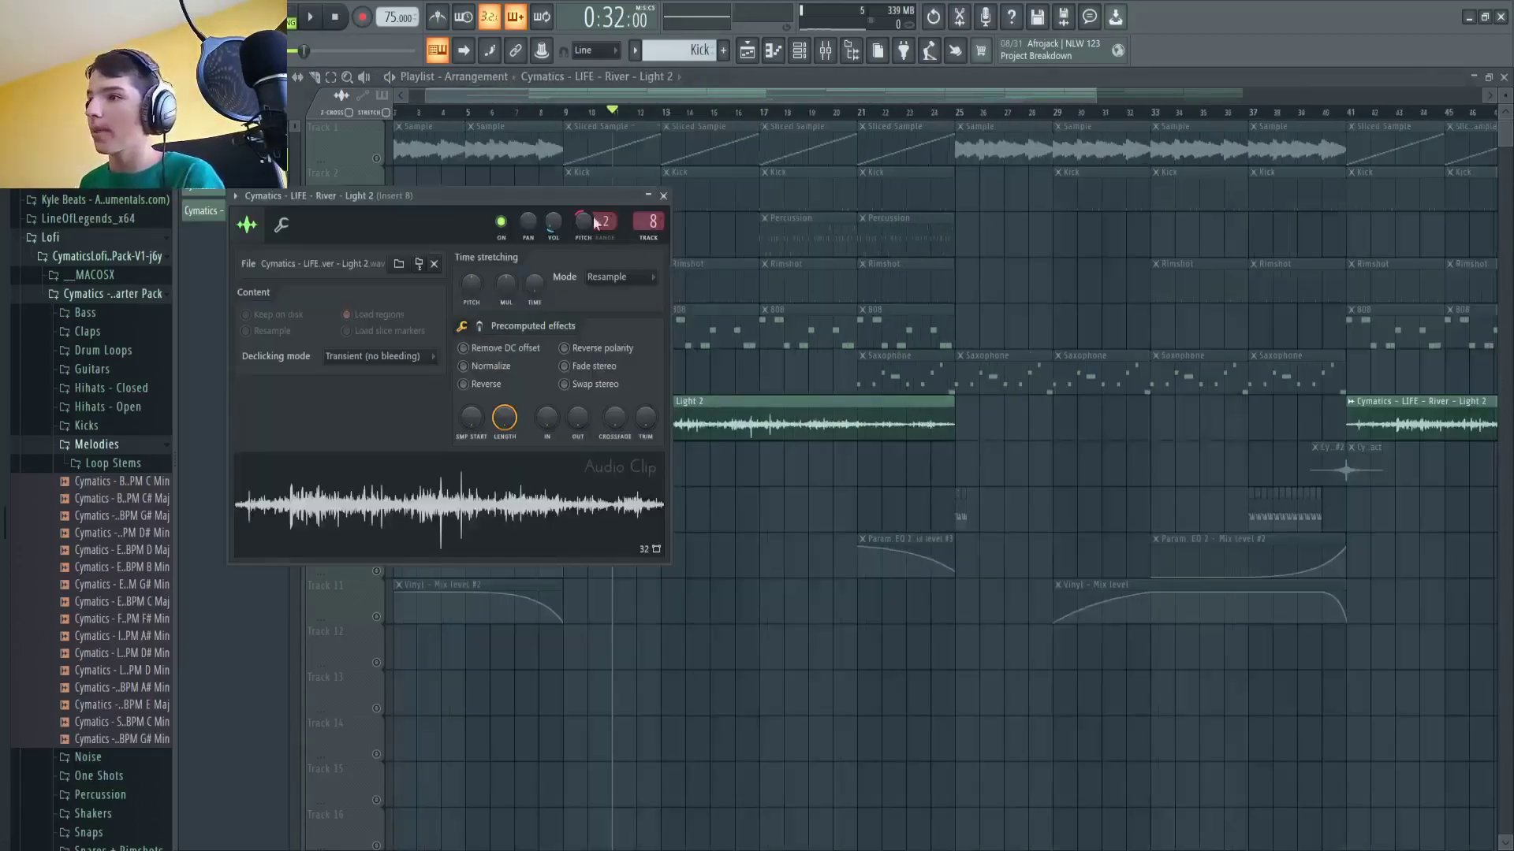
click(664, 196)
scroll(1098, 429, up, 8)
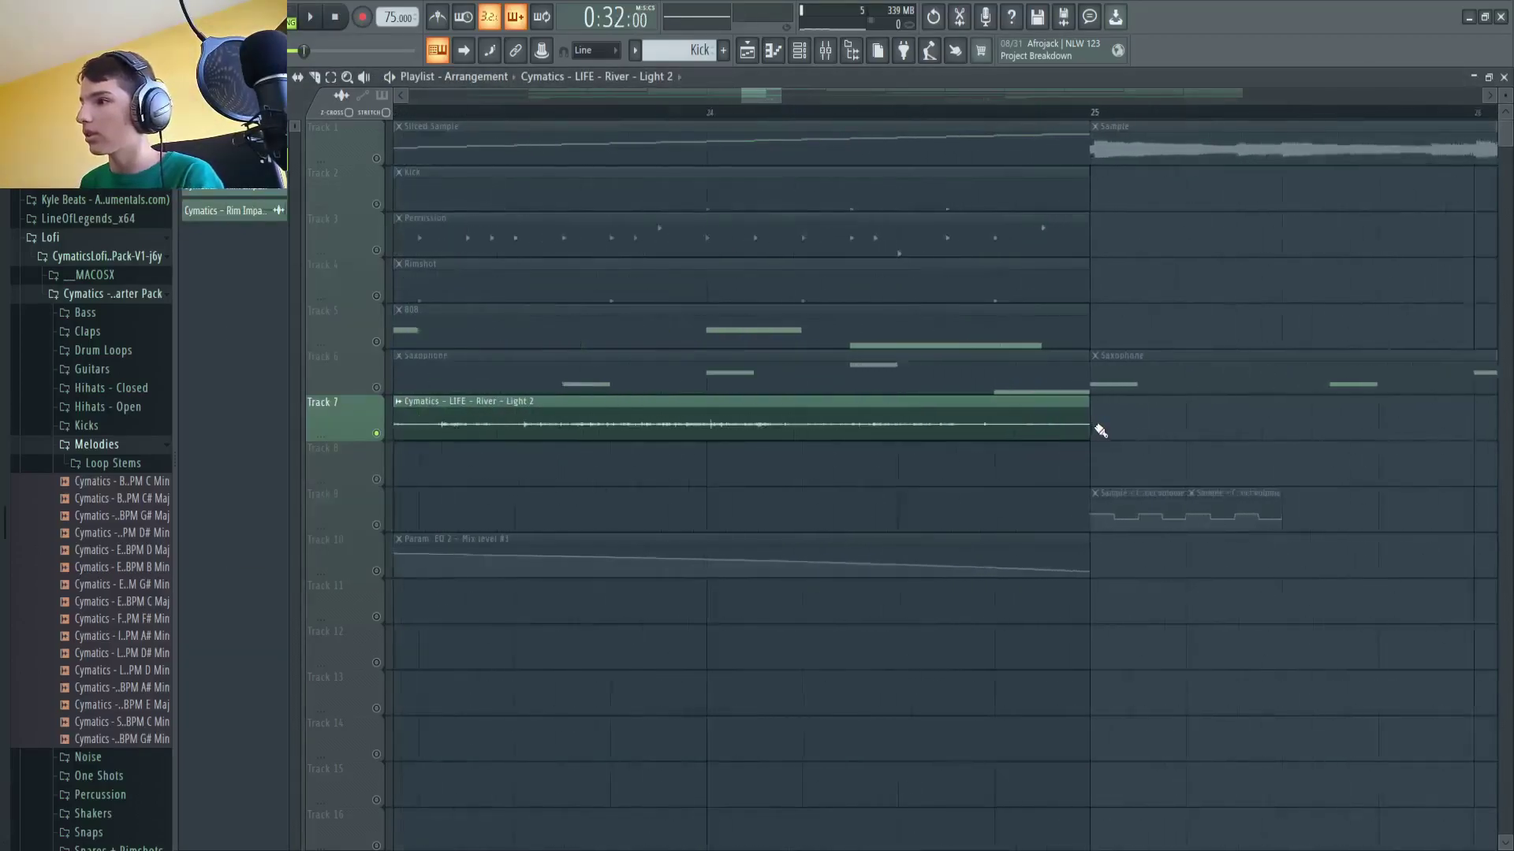
scroll(1064, 438, down, 8)
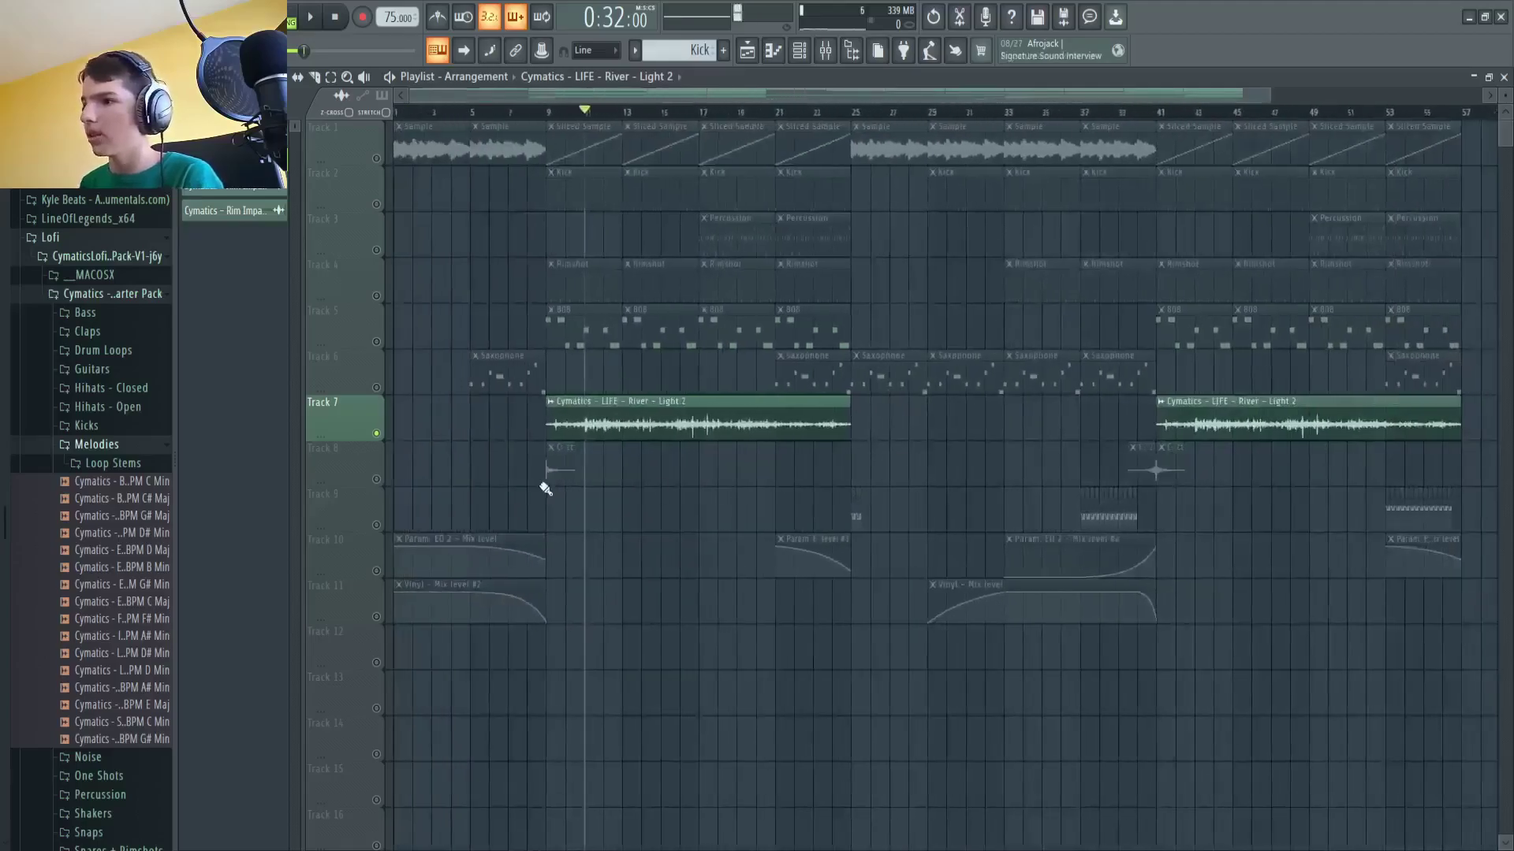
right_click(378, 435)
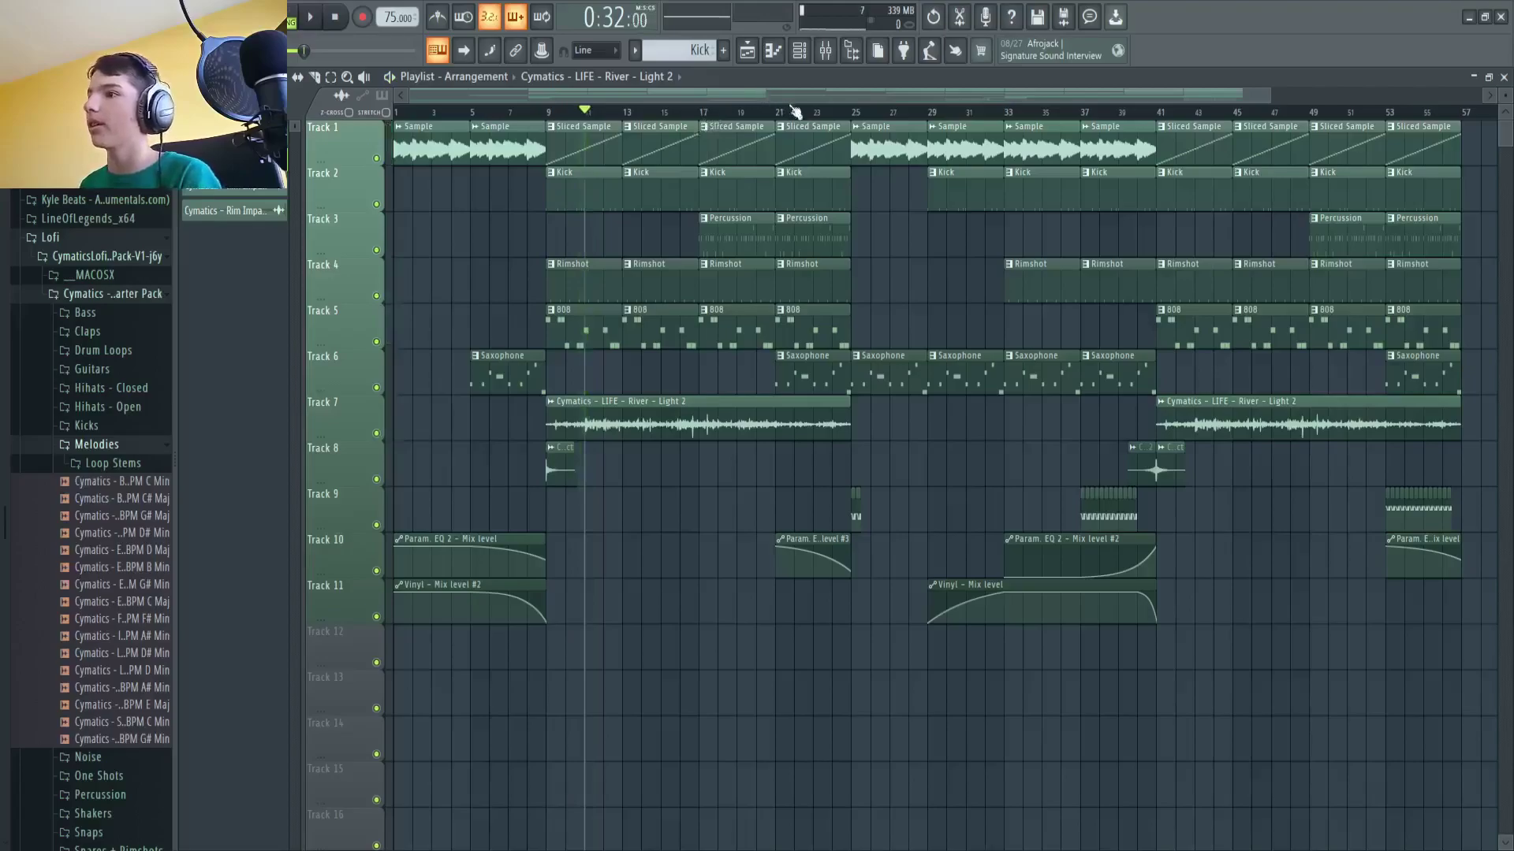
Step: Play the full arrangement from bar 21, where the saxophone re-enters, and again from bar 25
mouse_move(601, 101)
mouse_down()
mouse_move(816, 154)
mouse_move(780, 157)
mouse_up()
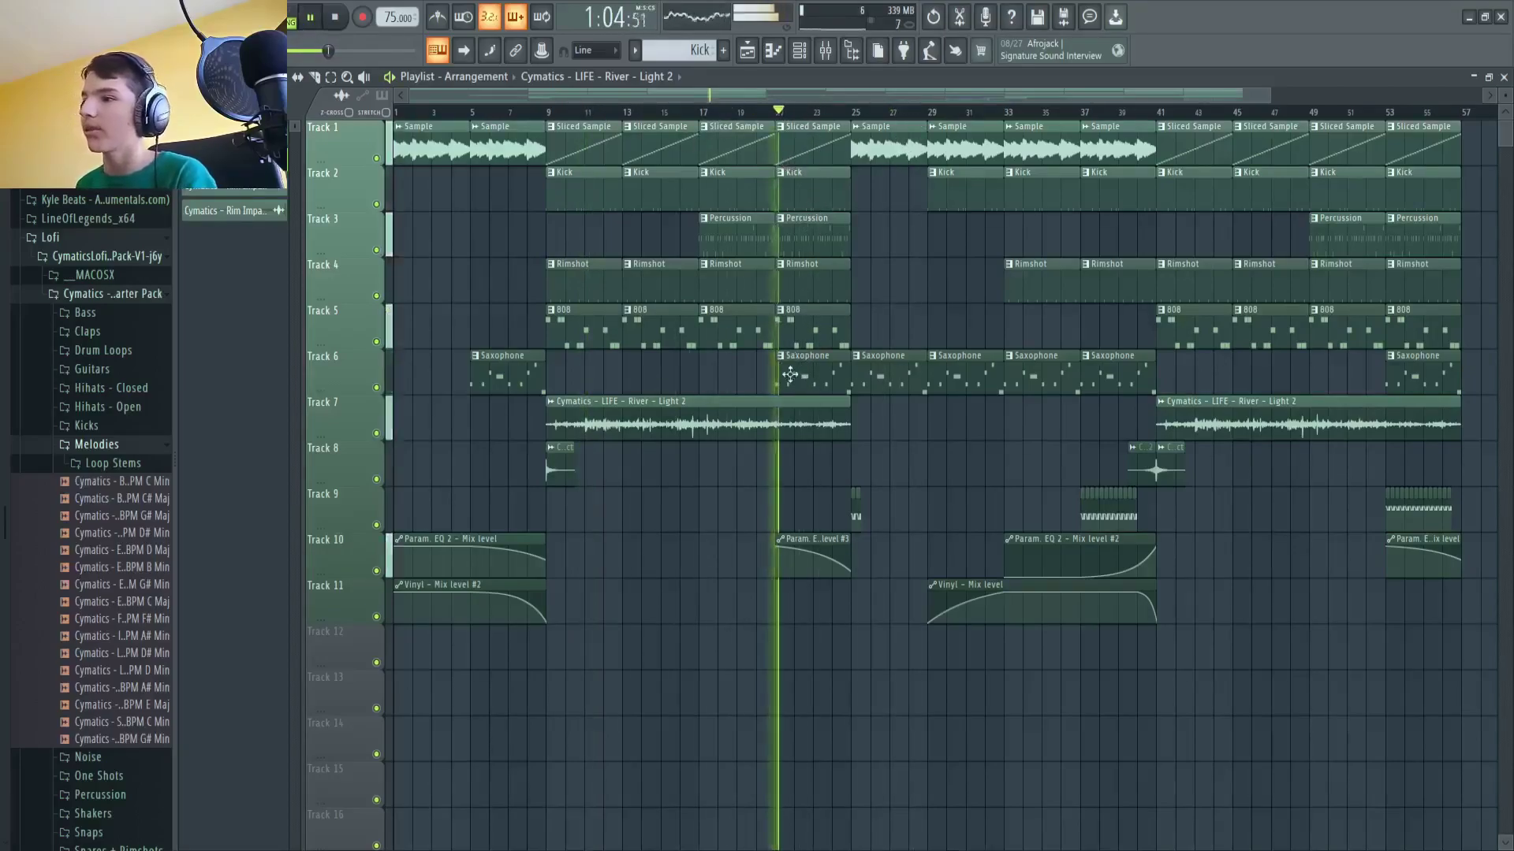
drag(830, 114, 858, 144)
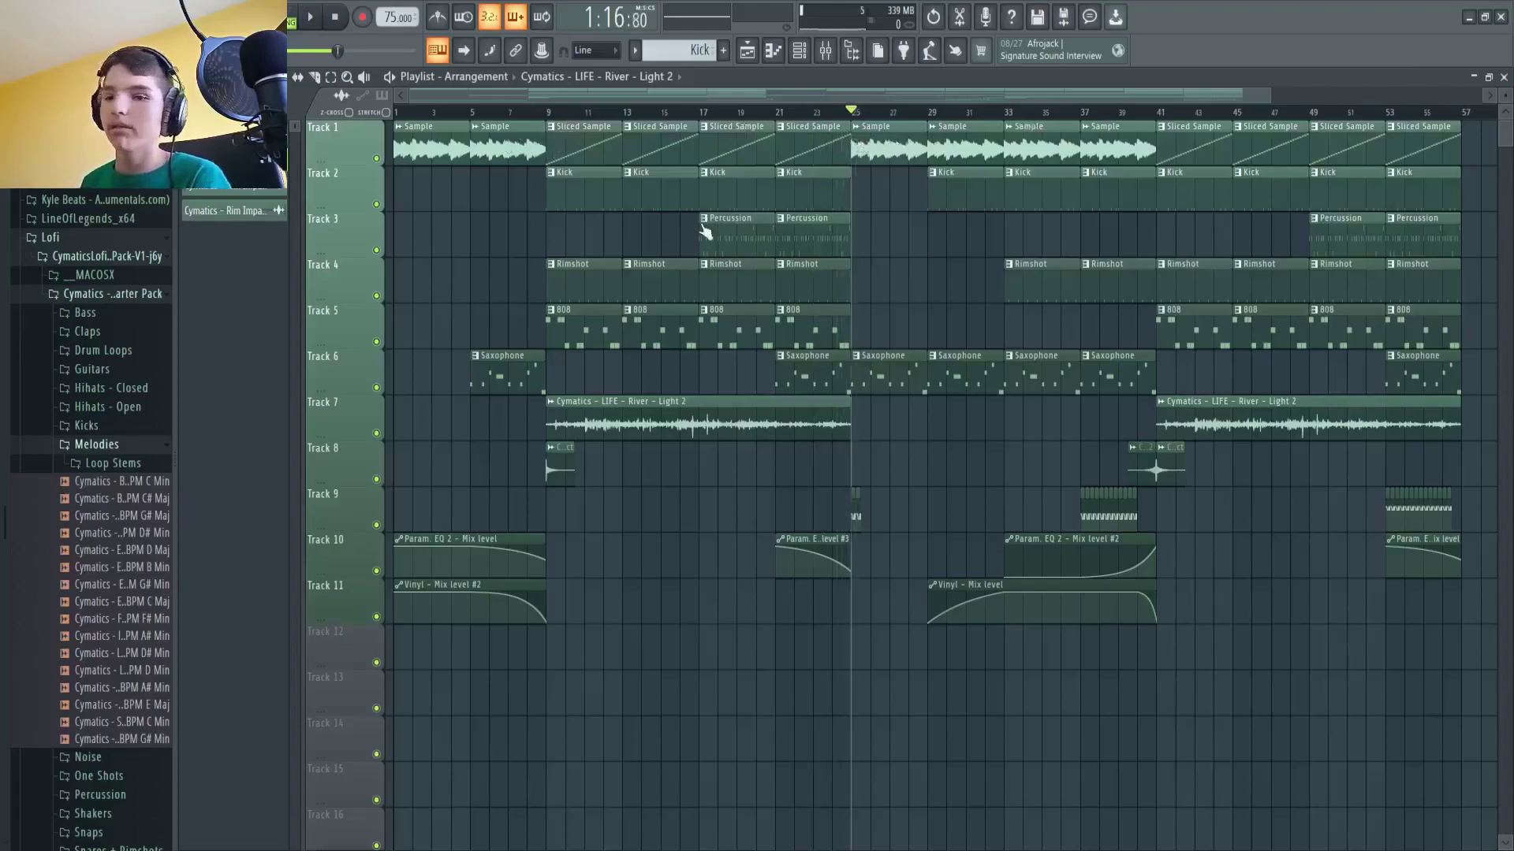
key(space)
key(space)
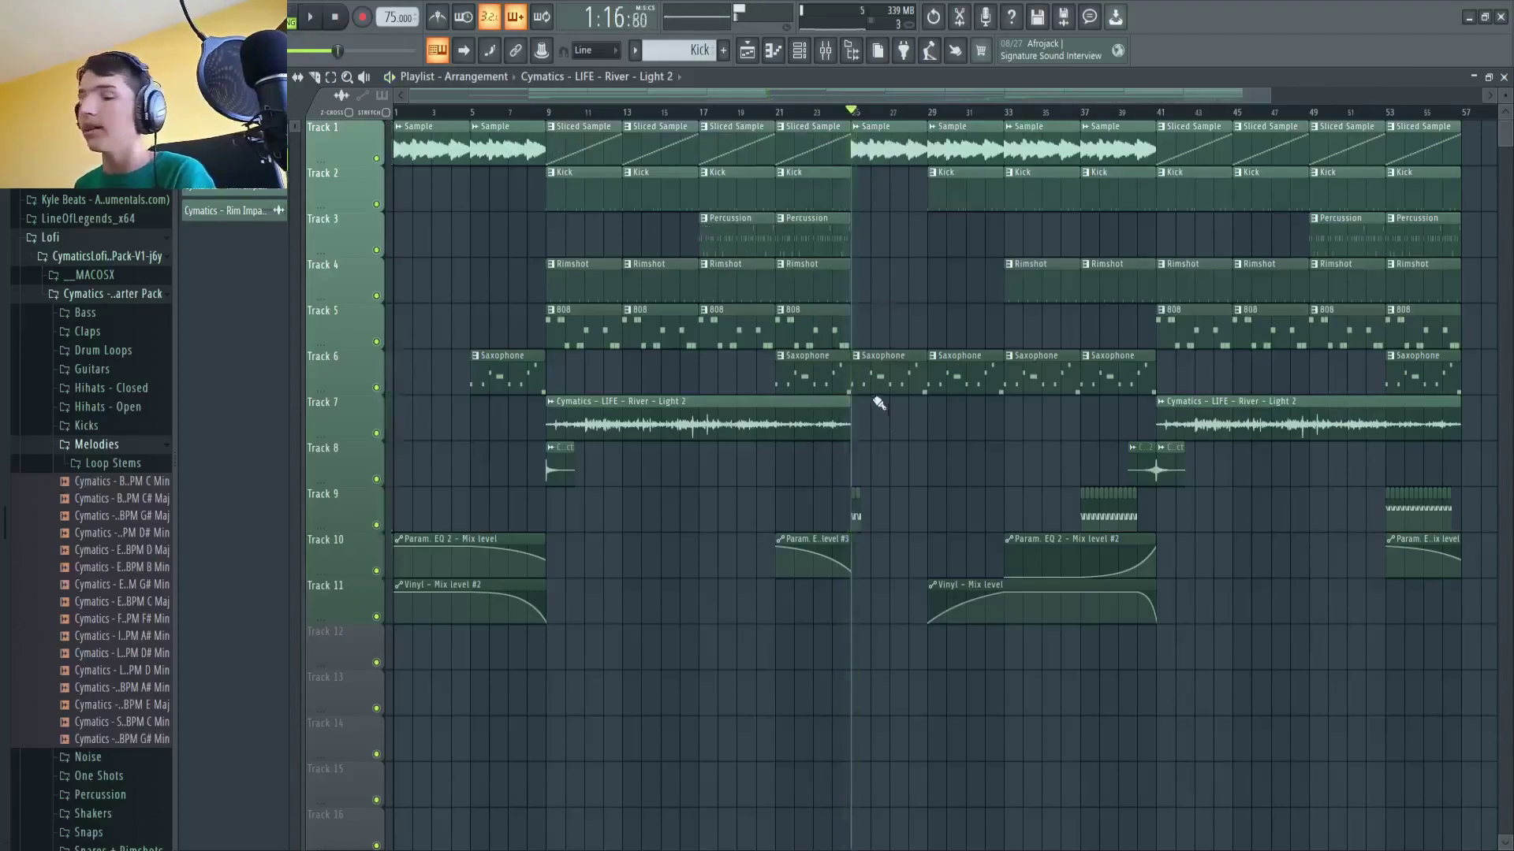
Step: Isolate the Track 1 Sample with its Track 9 volume automation, play from bar 25 and re-enable all tracks
scroll(880, 404, up, 10)
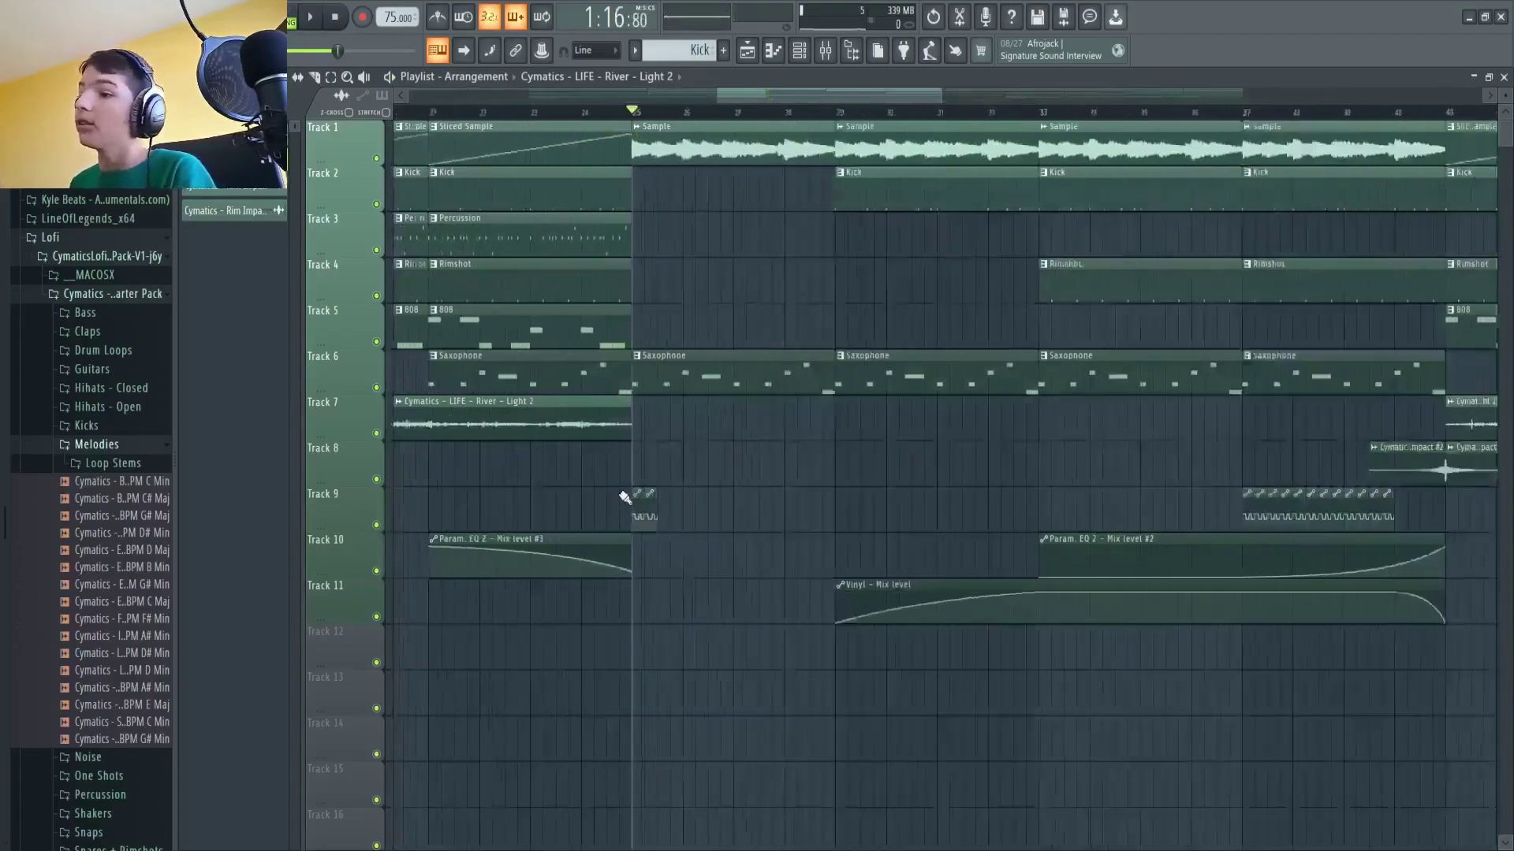
scroll(818, 500, down, 2)
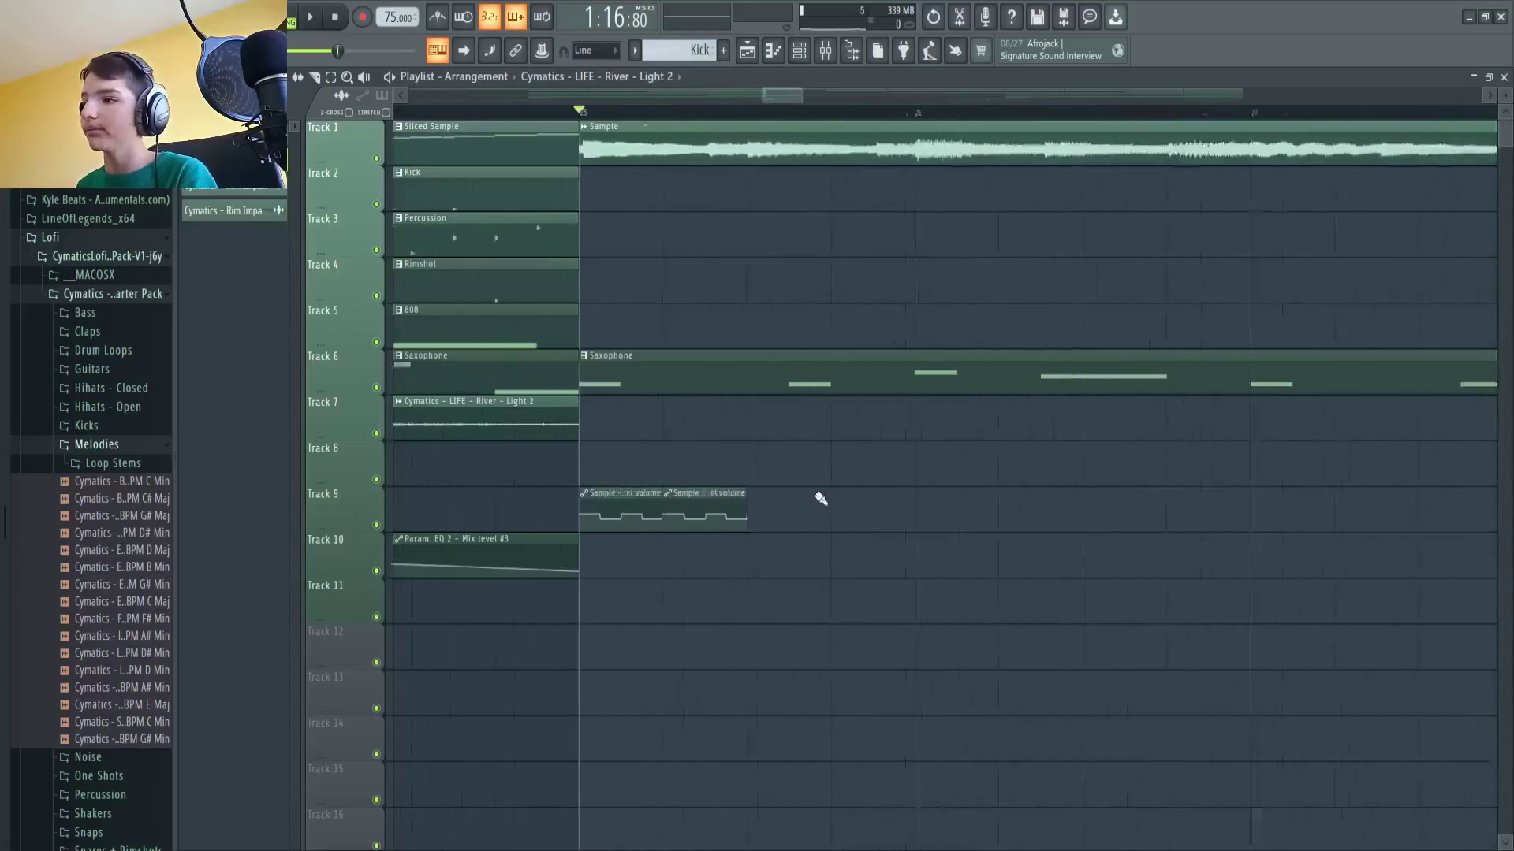
click(577, 136)
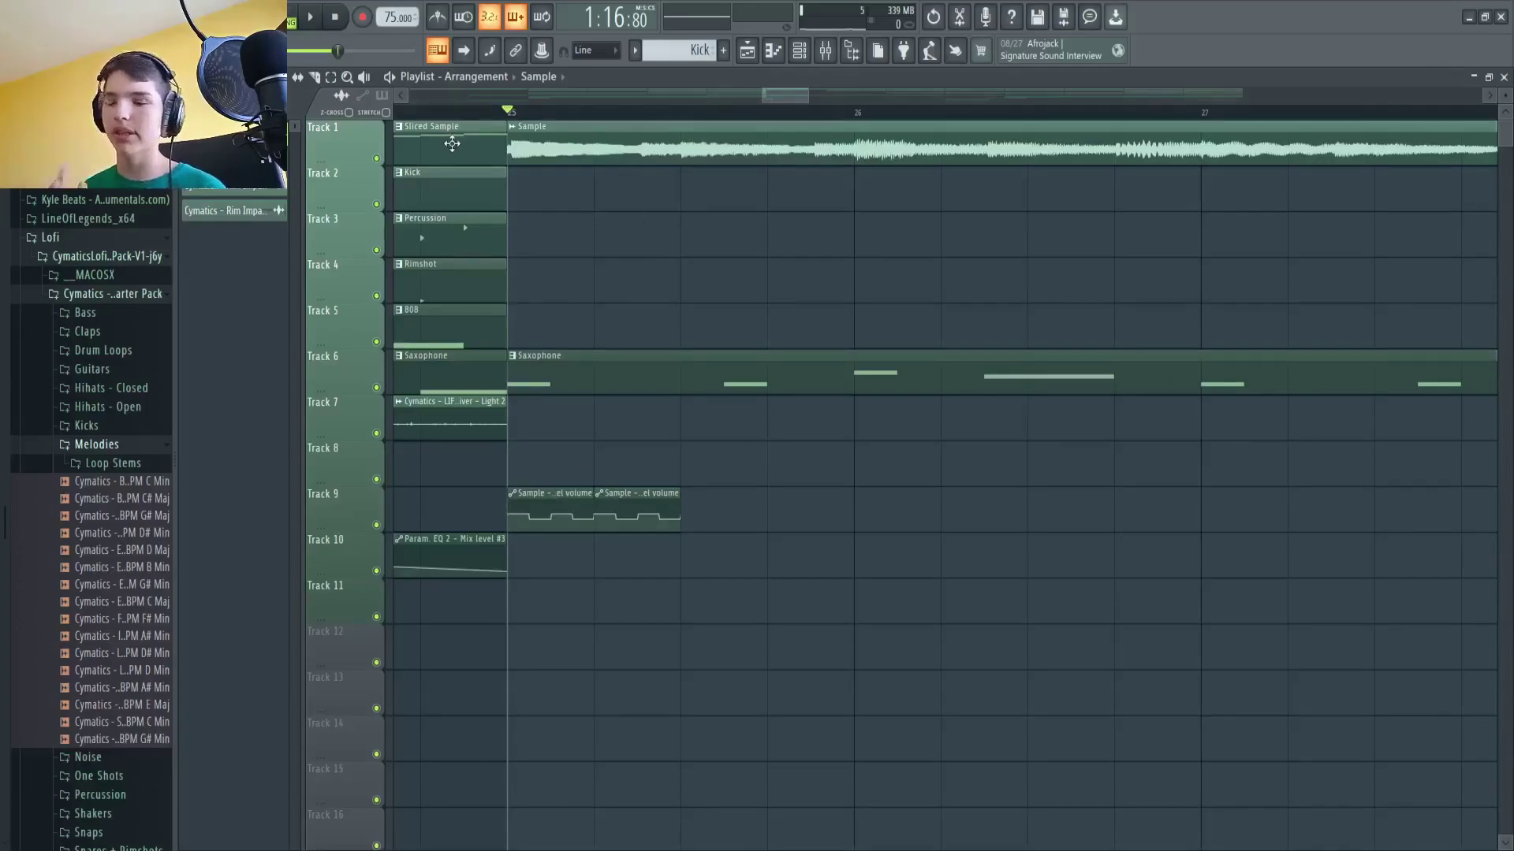
ctrl+click(376, 525)
click(376, 158)
key(space)
ctrl+click(376, 159)
ctrl+click(376, 158)
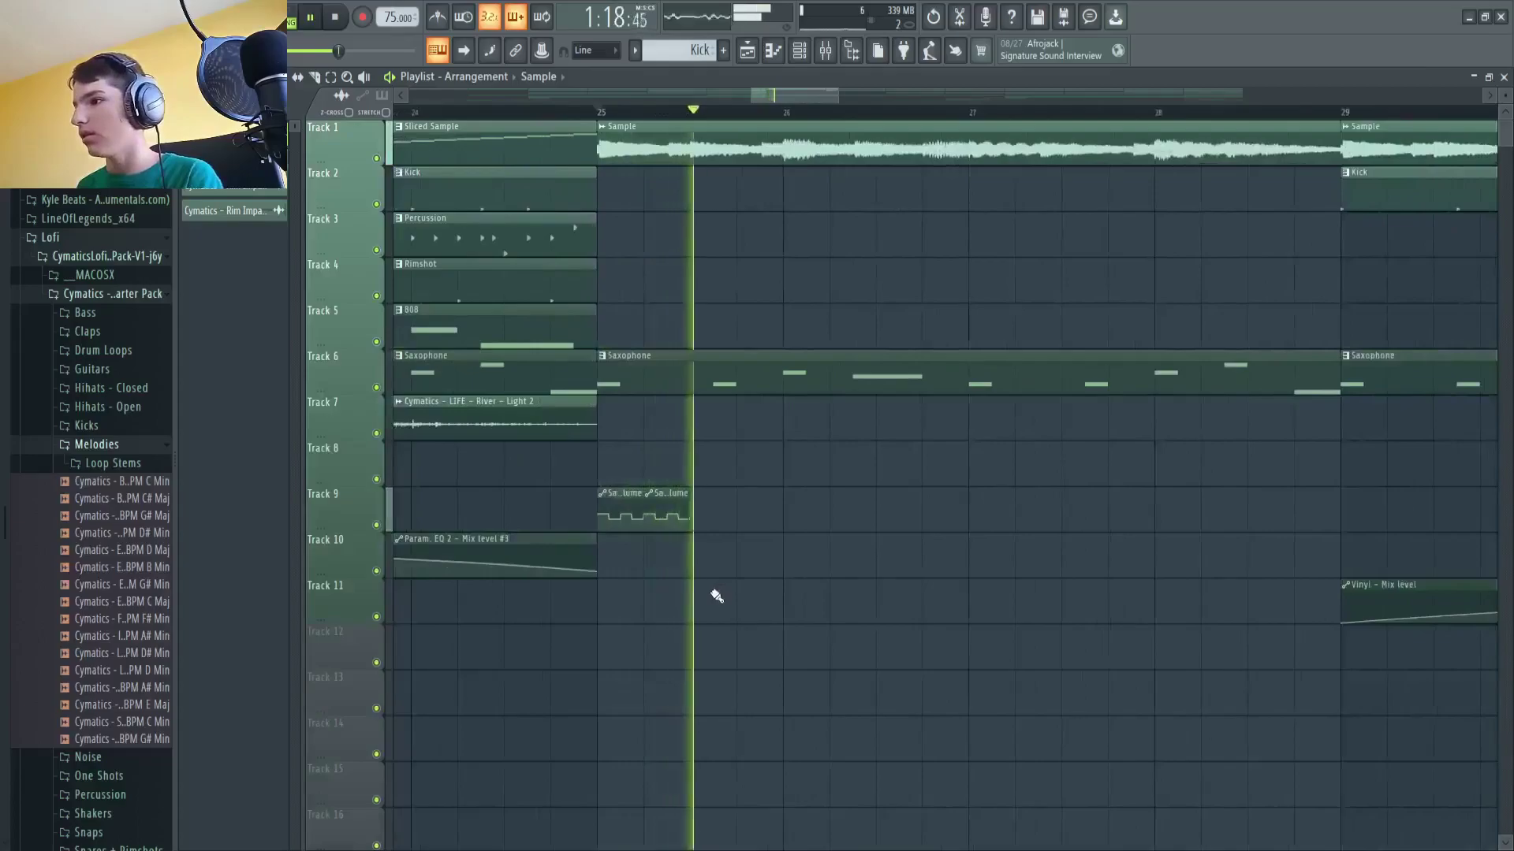
scroll(676, 116, down, 6)
key(space)
Step: Play the section with the kick and the Track 11 Vinyl mix level automation from bar 29, skipping ahead to just before bar 33
click(677, 116)
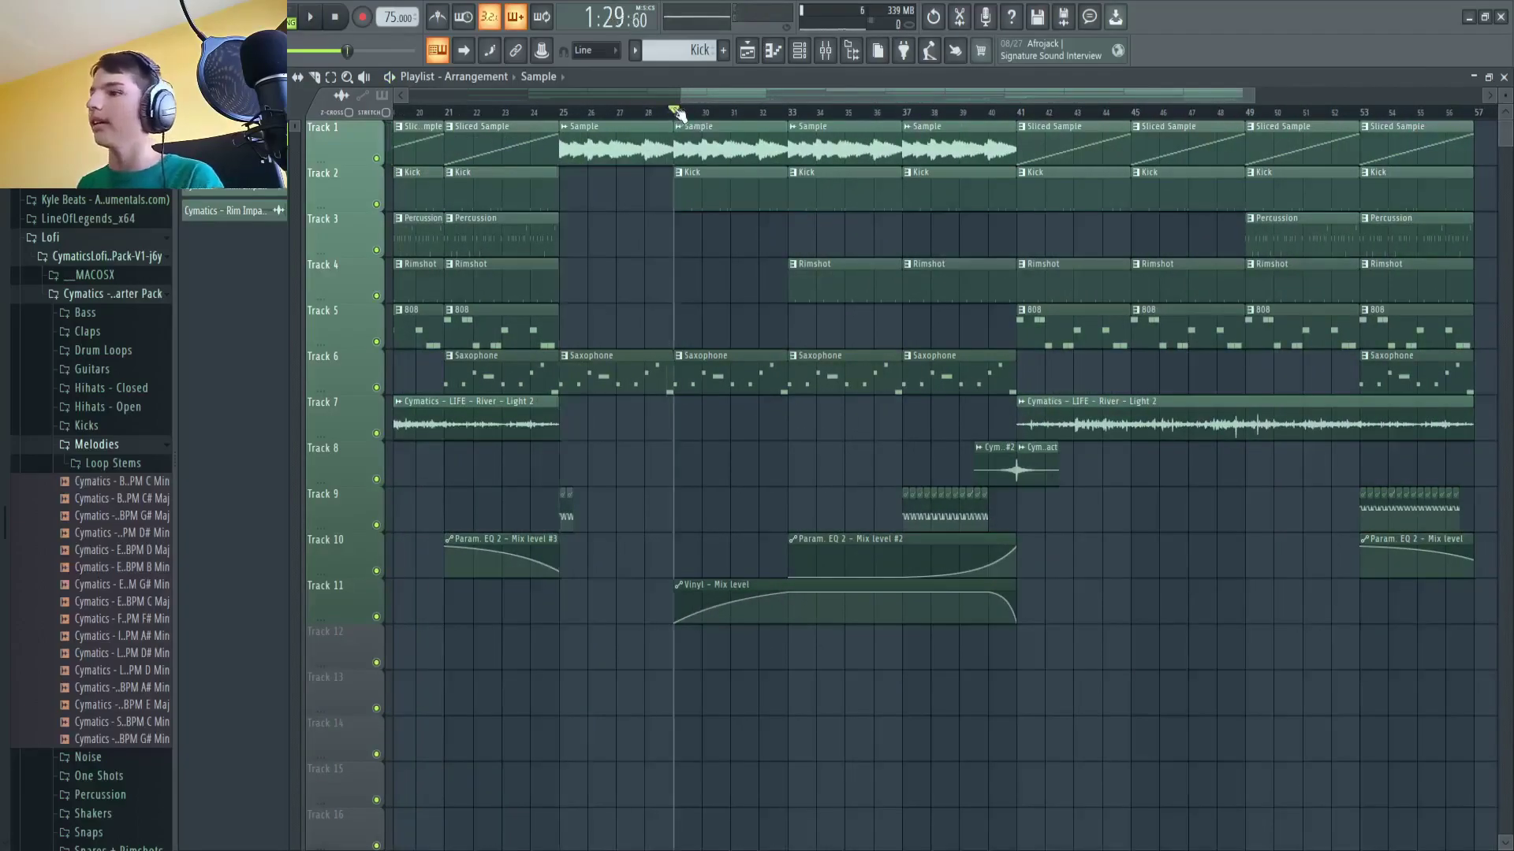
scroll(653, 167, up, 4)
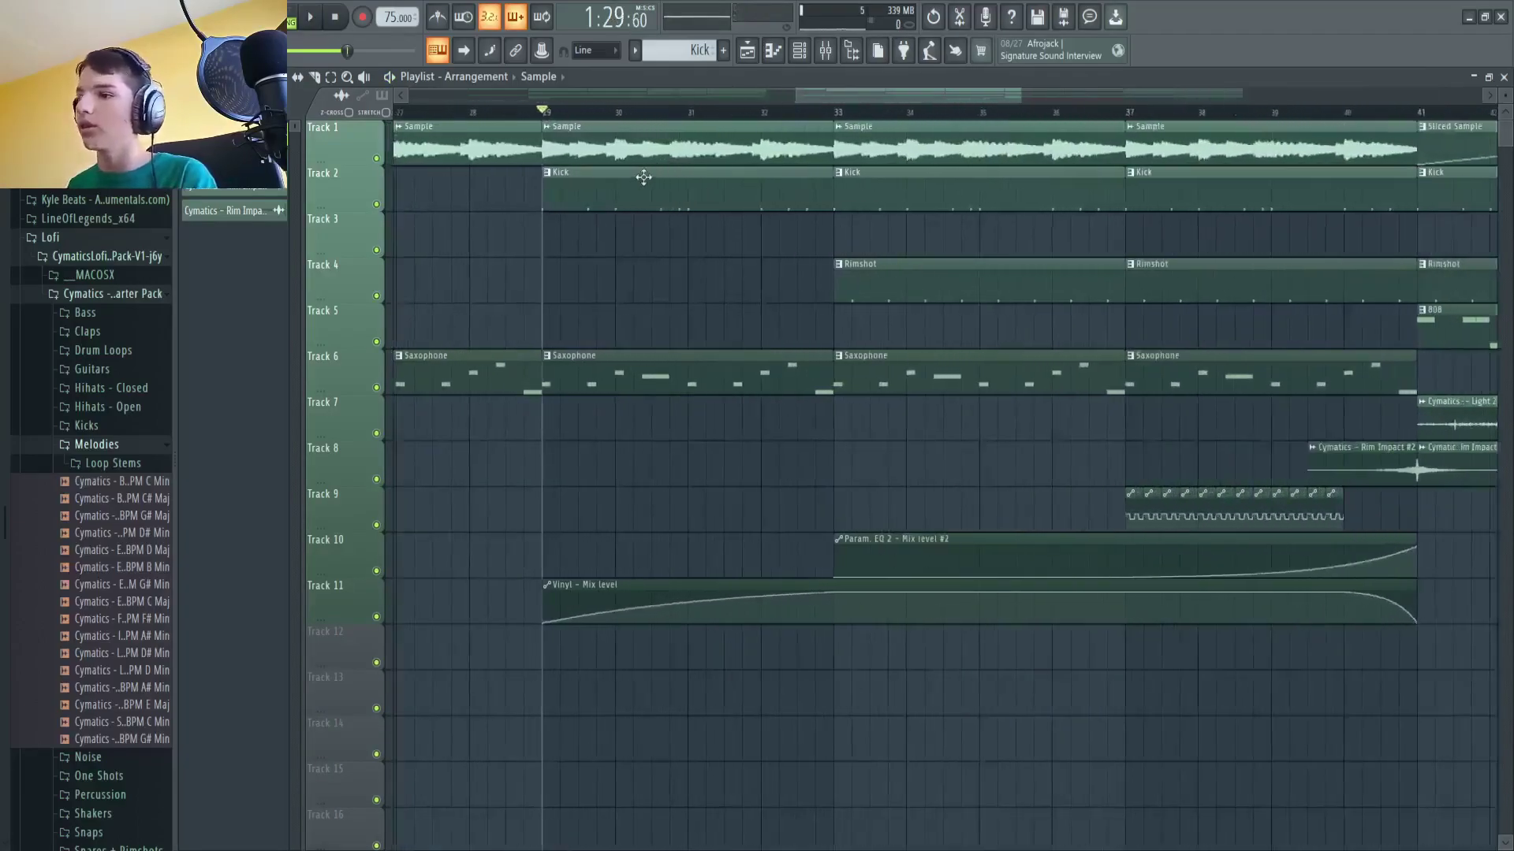
scroll(613, 612, down, 2)
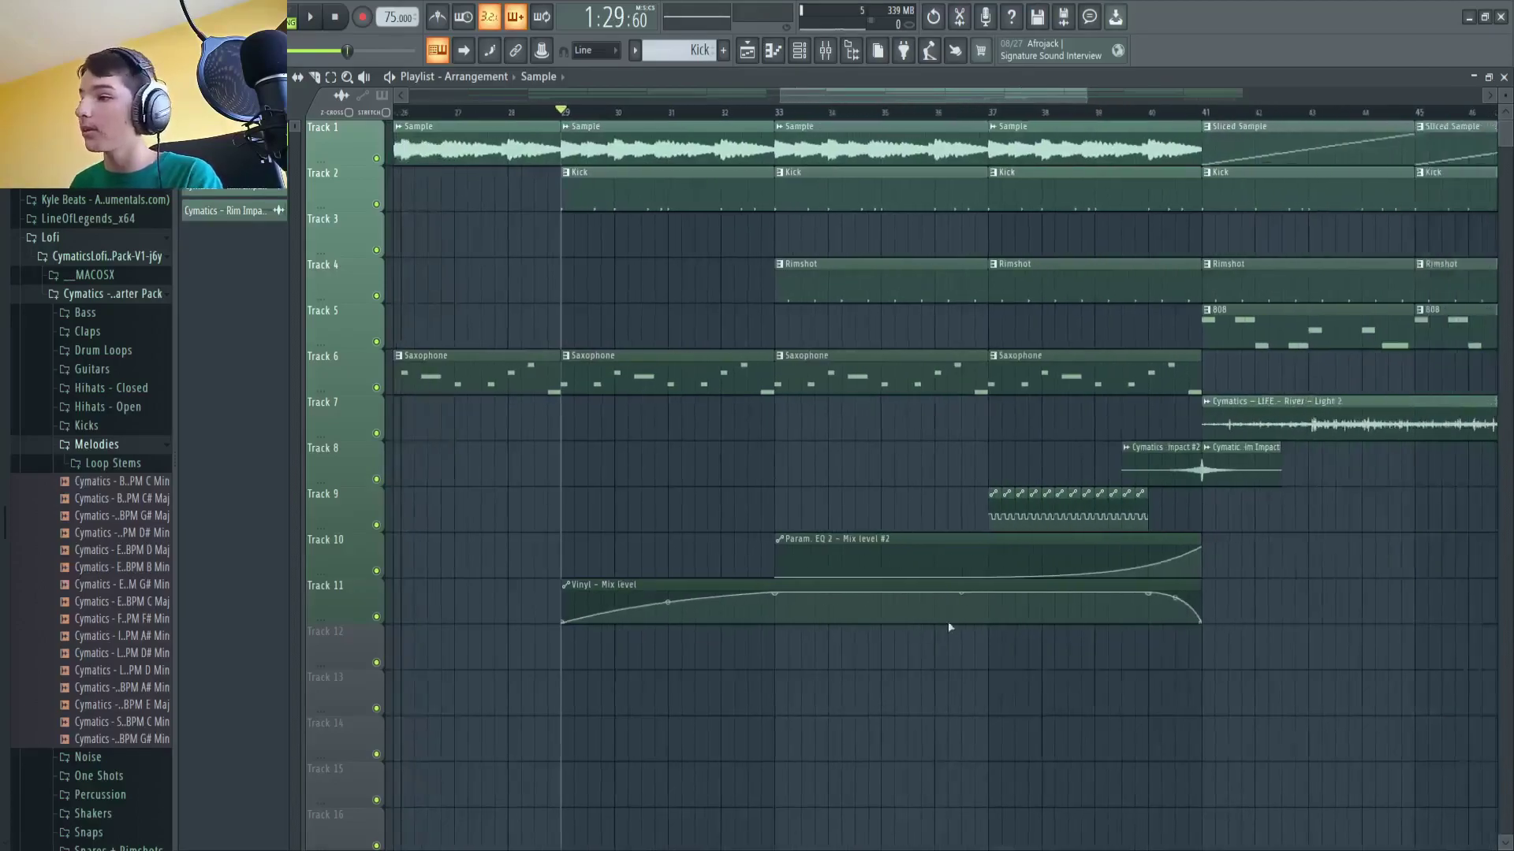
key(space)
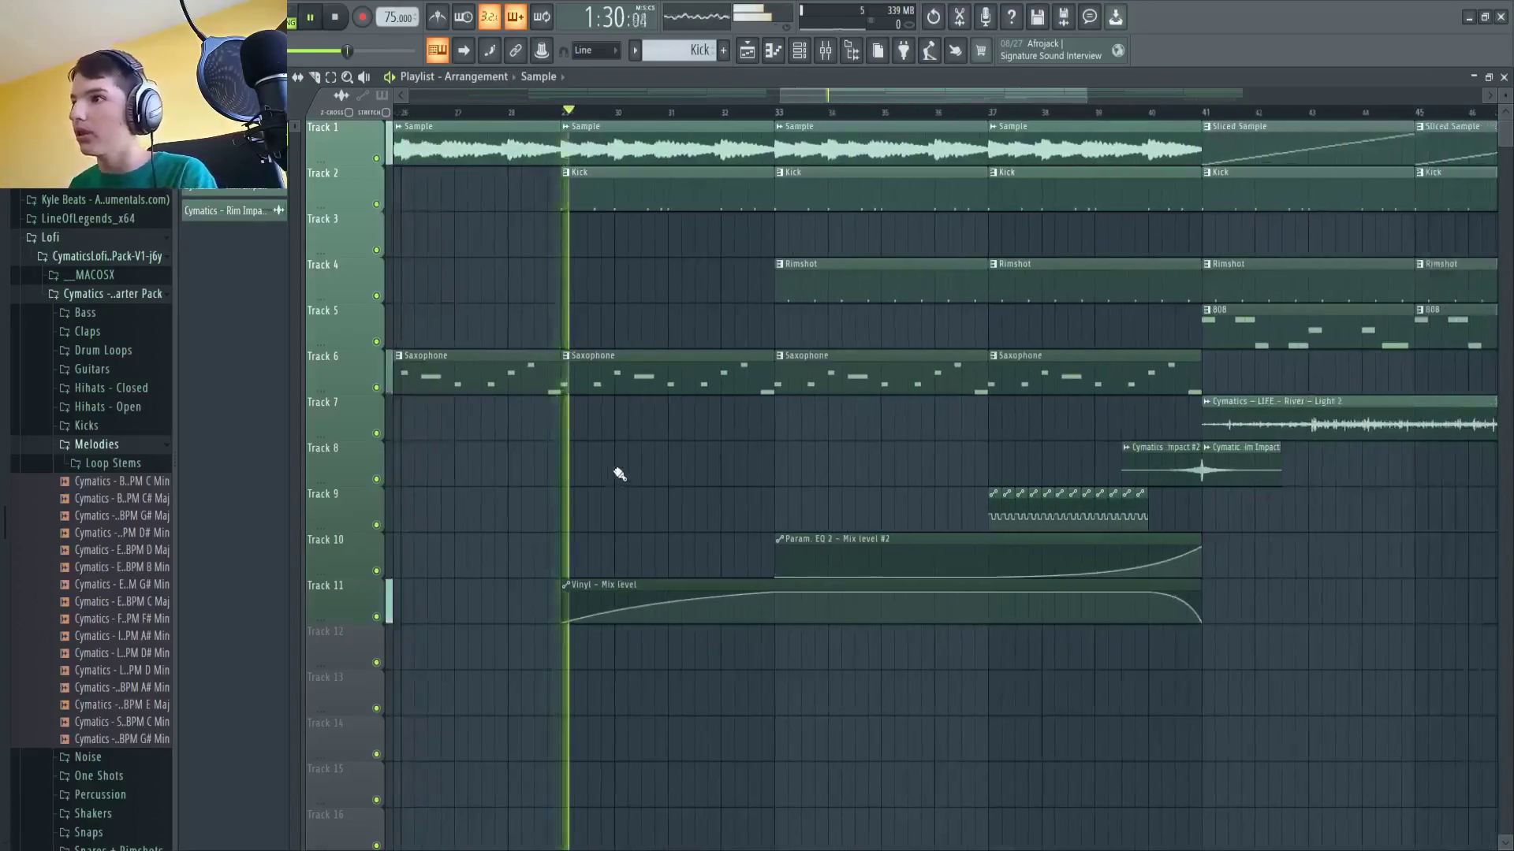
click(739, 113)
scroll(615, 426, down, 4)
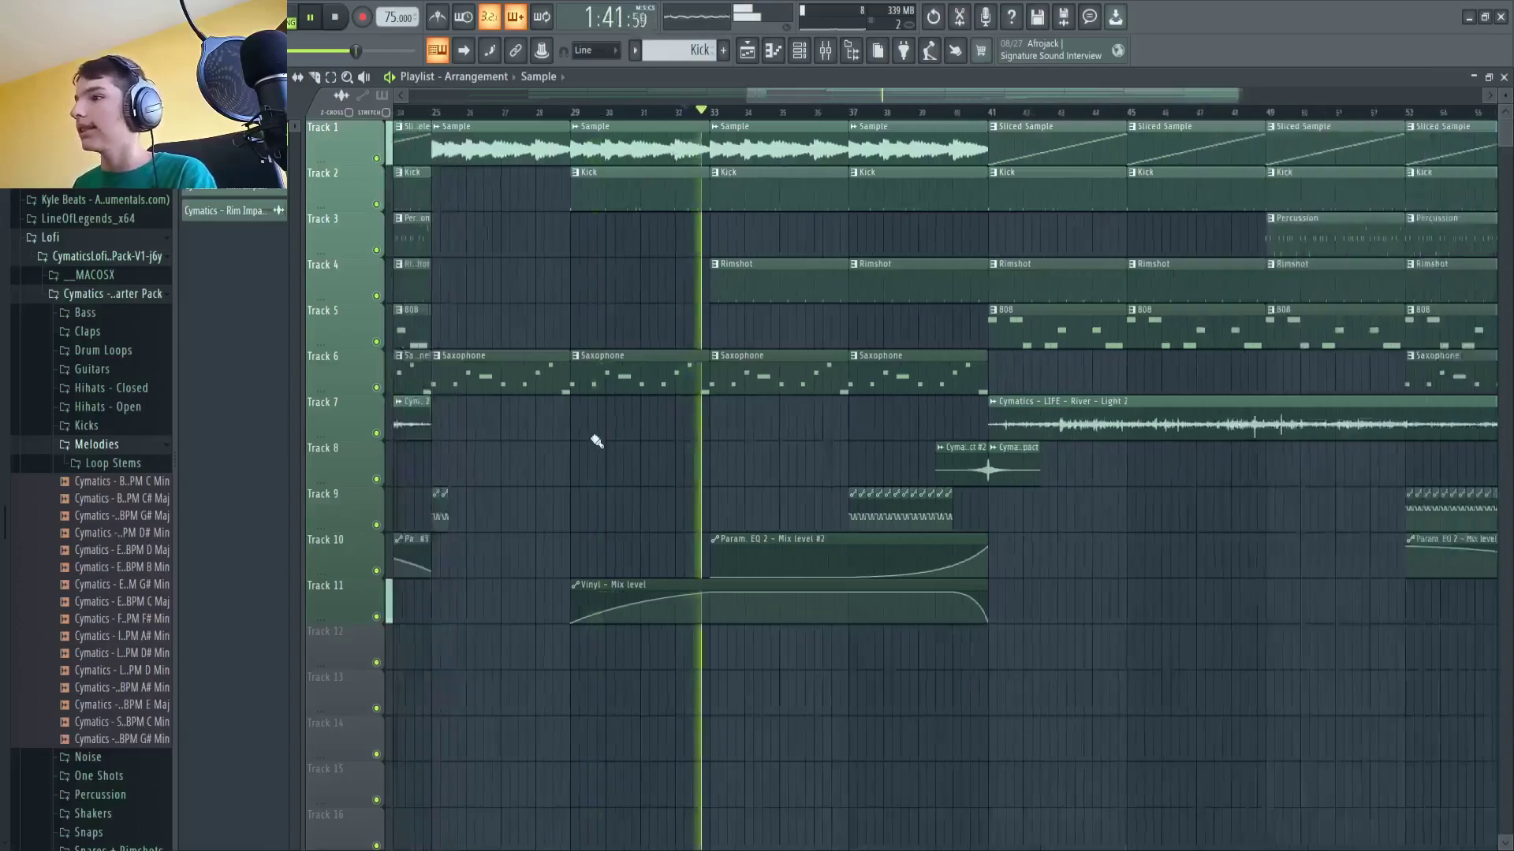
key(space)
Step: Play from bar 33, where the Track 4 Rimshot and Track 10 EQ automation begin, skipping ahead to just before bar 37
click(706, 113)
scroll(767, 298, up, 2)
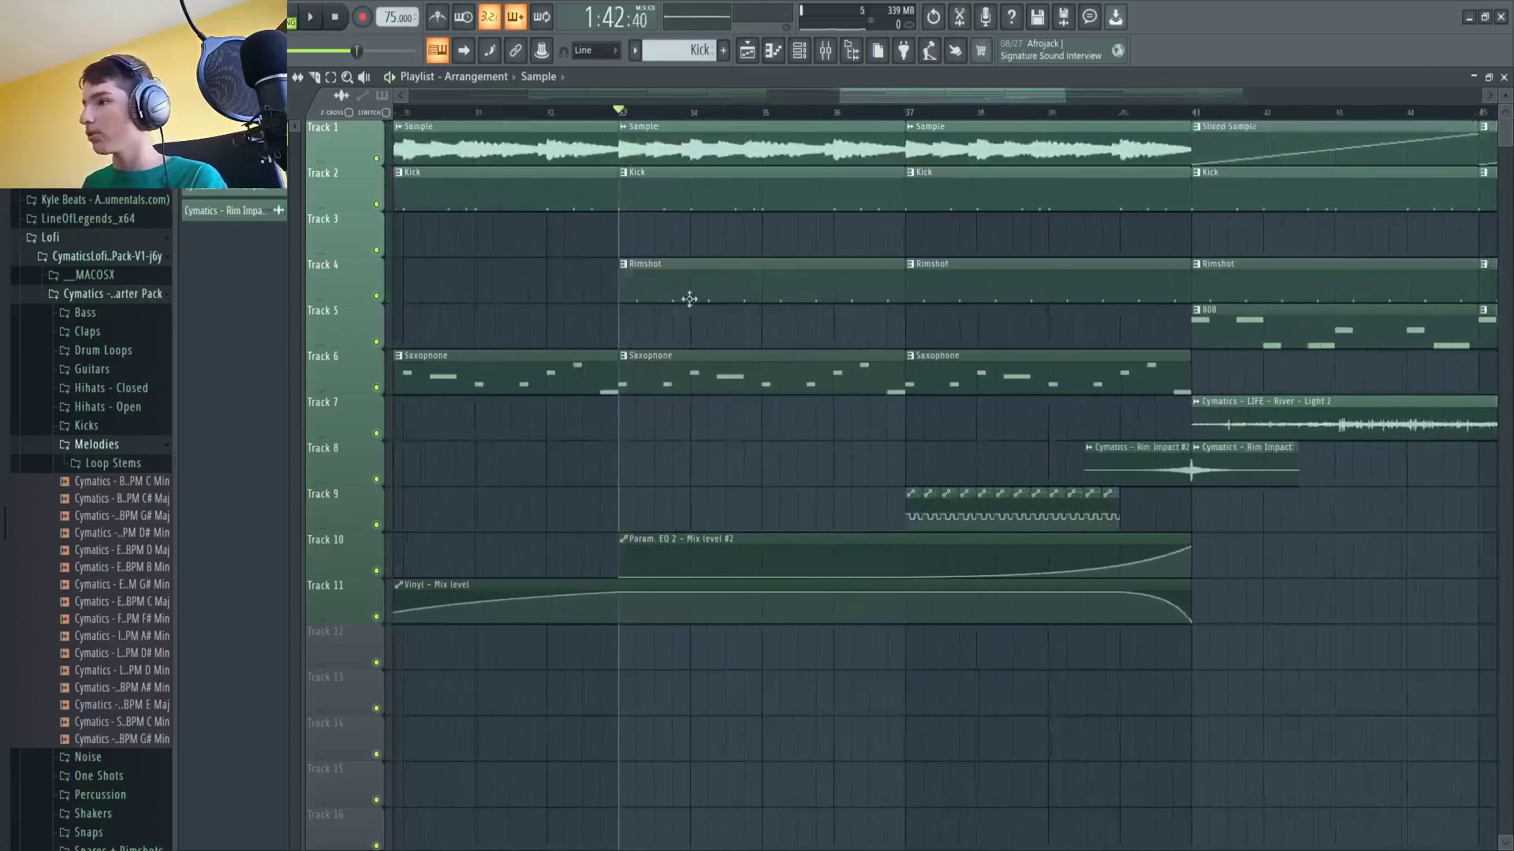
key(space)
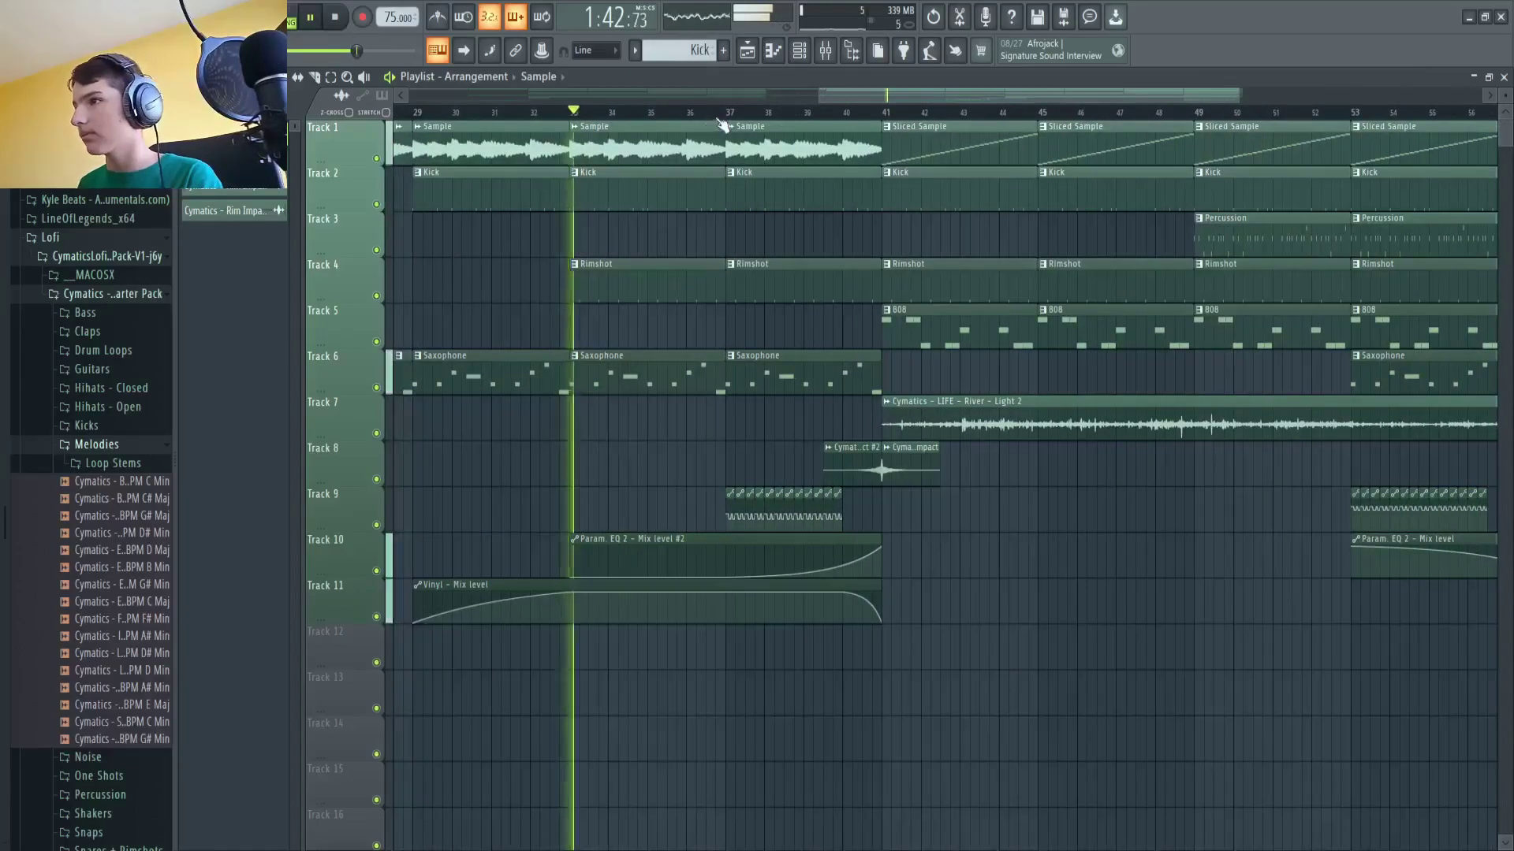
click(715, 113)
key(space)
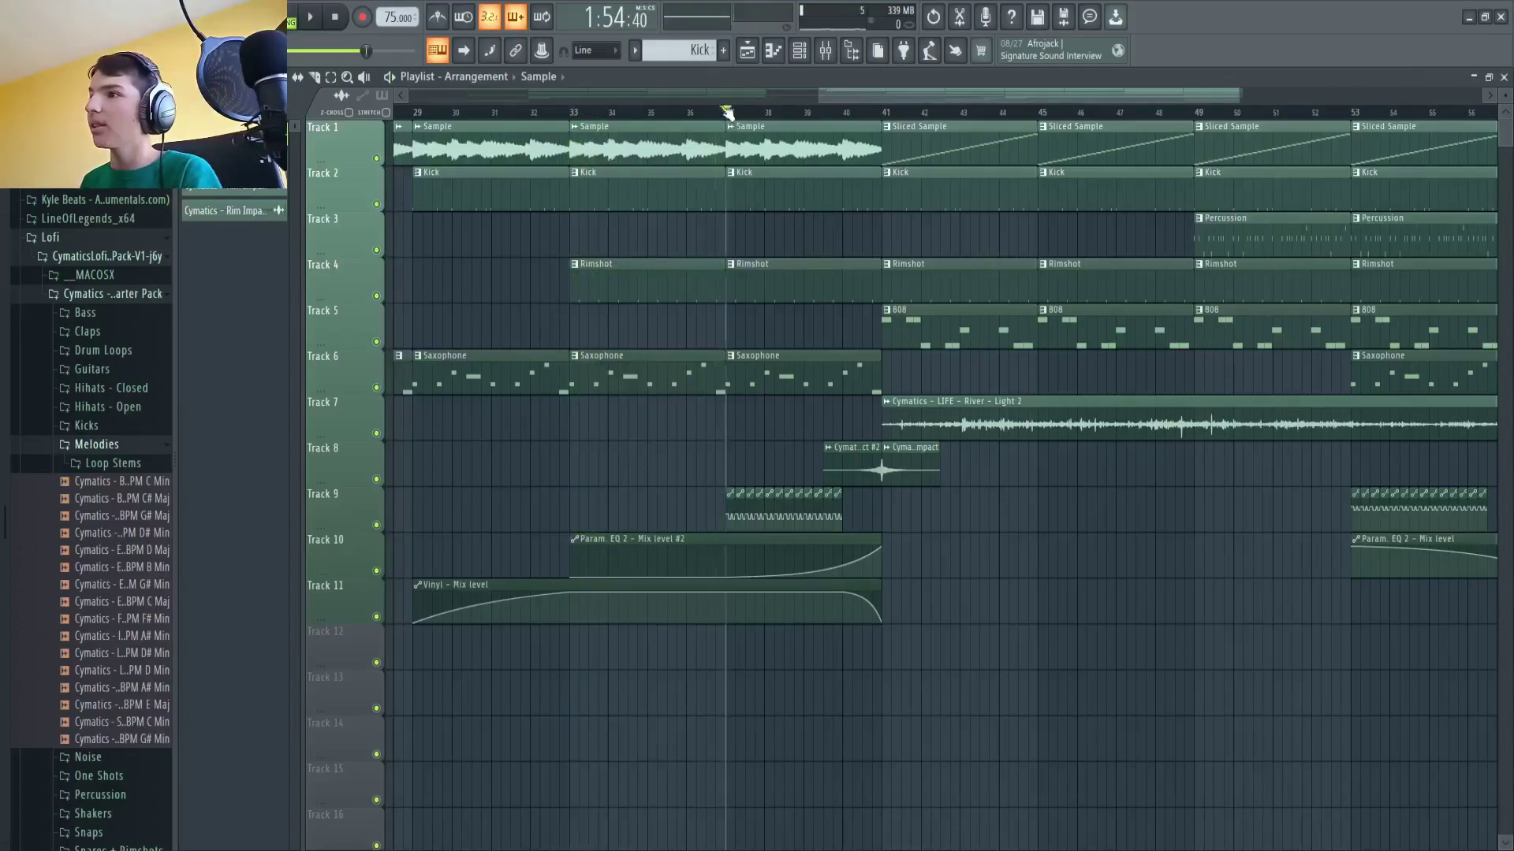
Step: Examine the repeated volume automation clips on Track 9 and play the build-up from bar 37 and from bar 39
scroll(757, 516, up, 3)
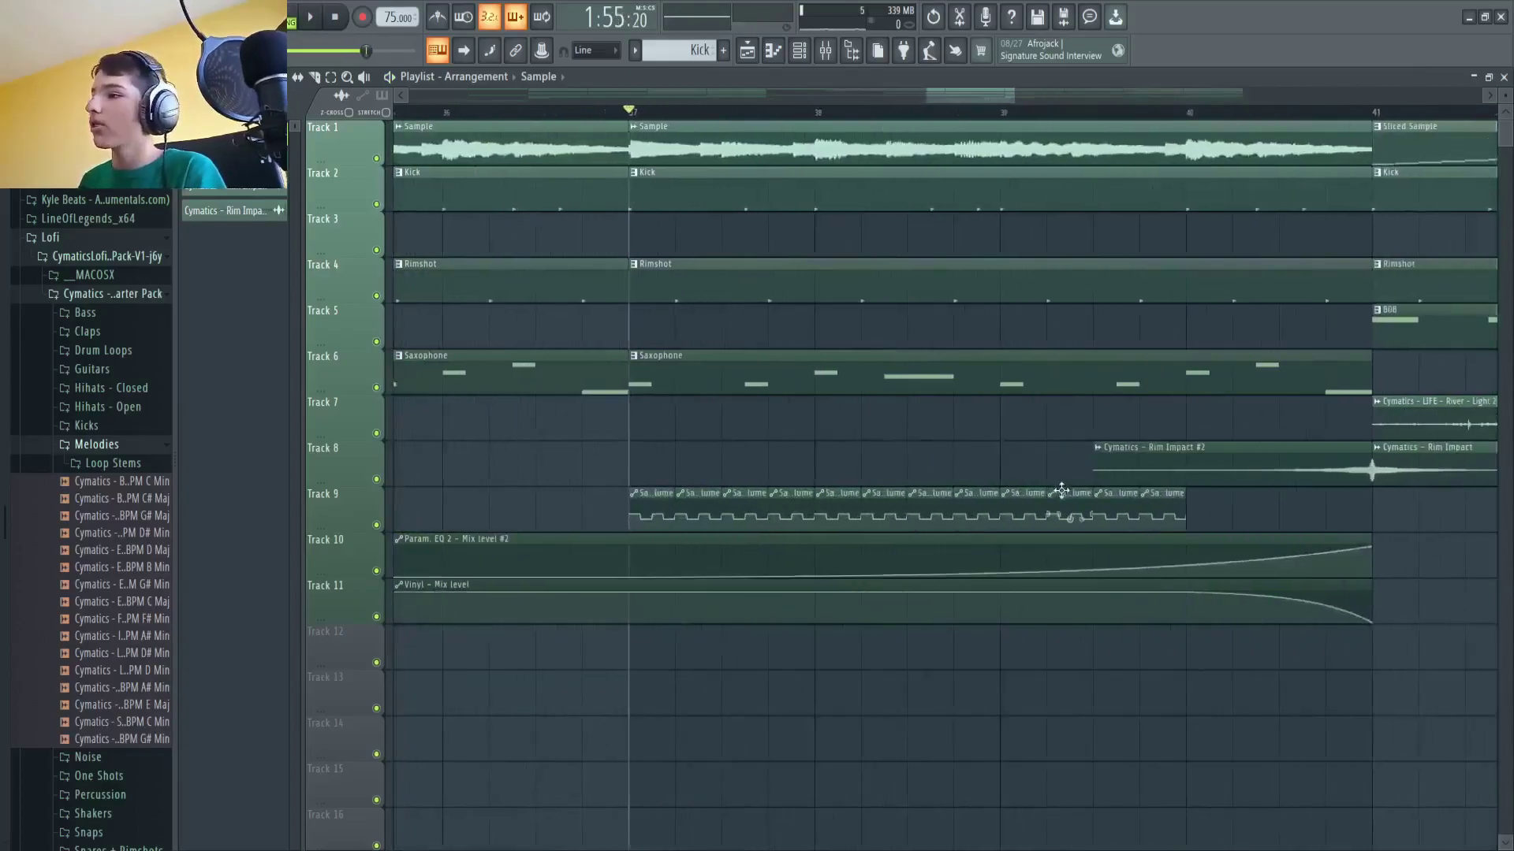
scroll(1060, 492, down, 4)
key(space)
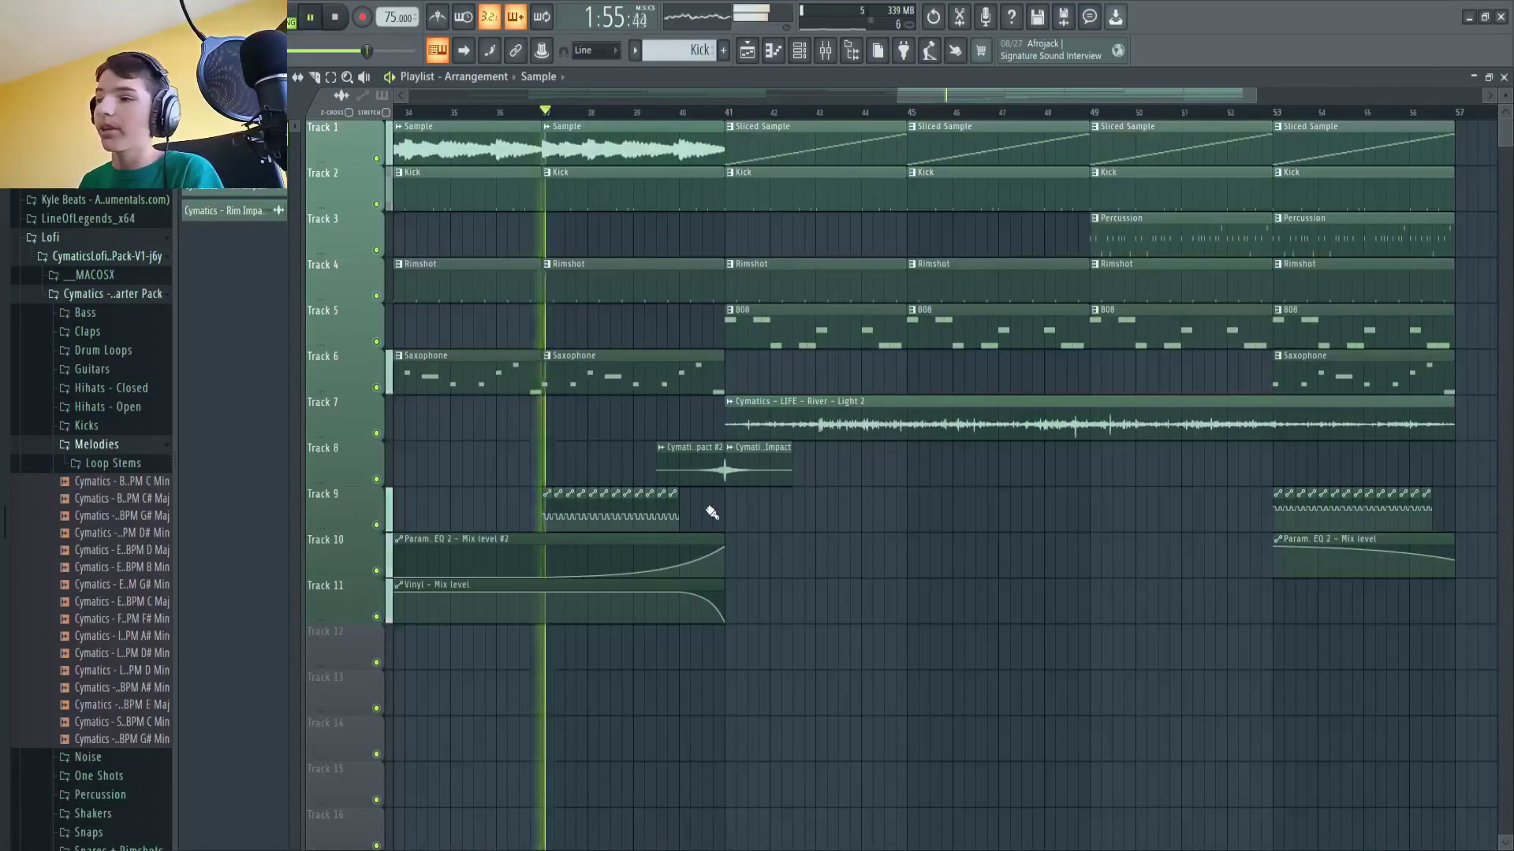
click(636, 115)
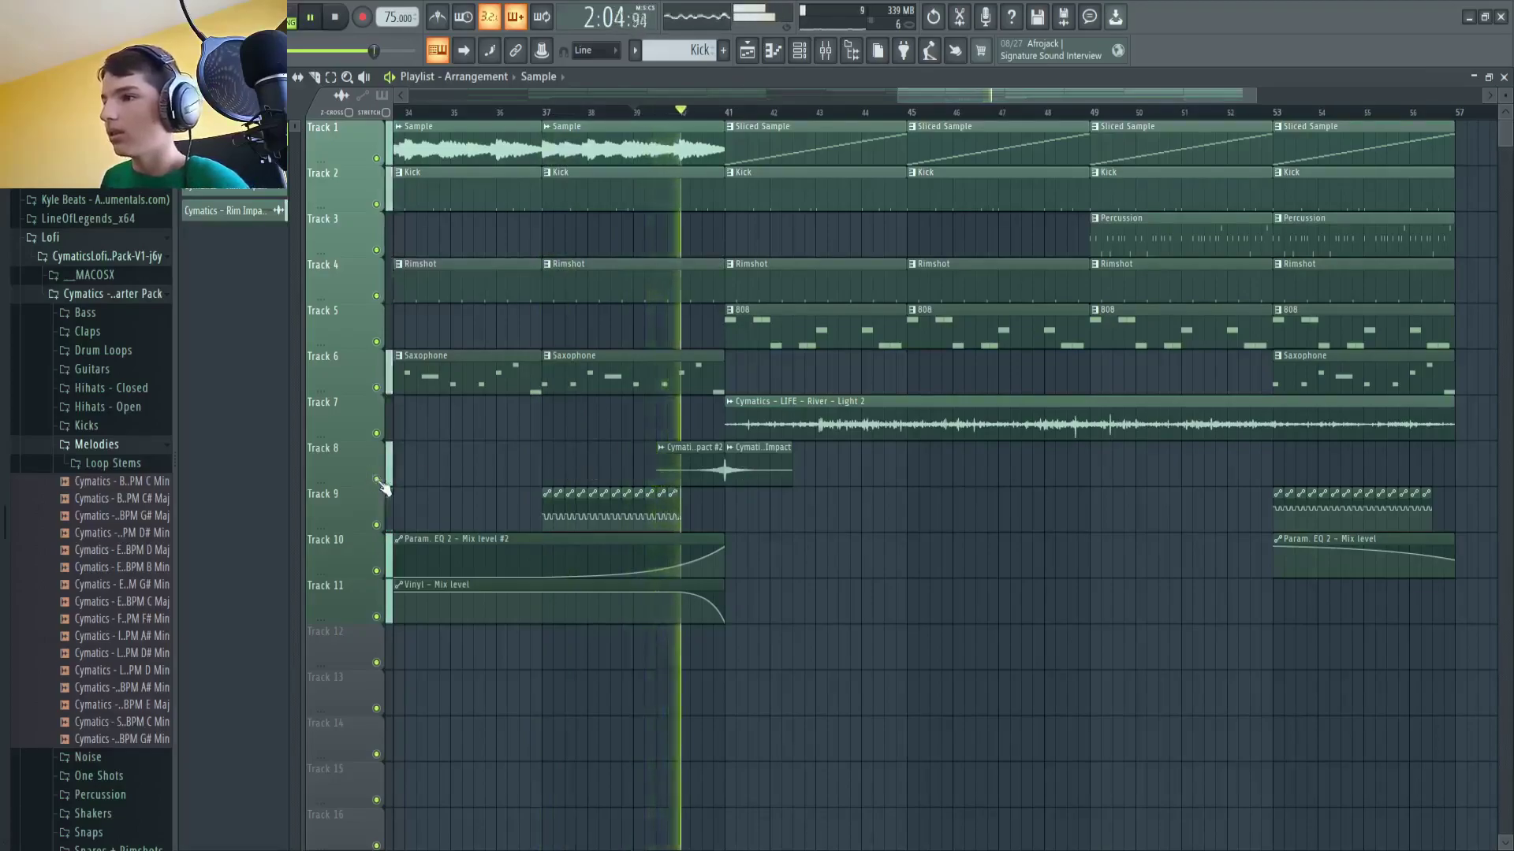
key(space)
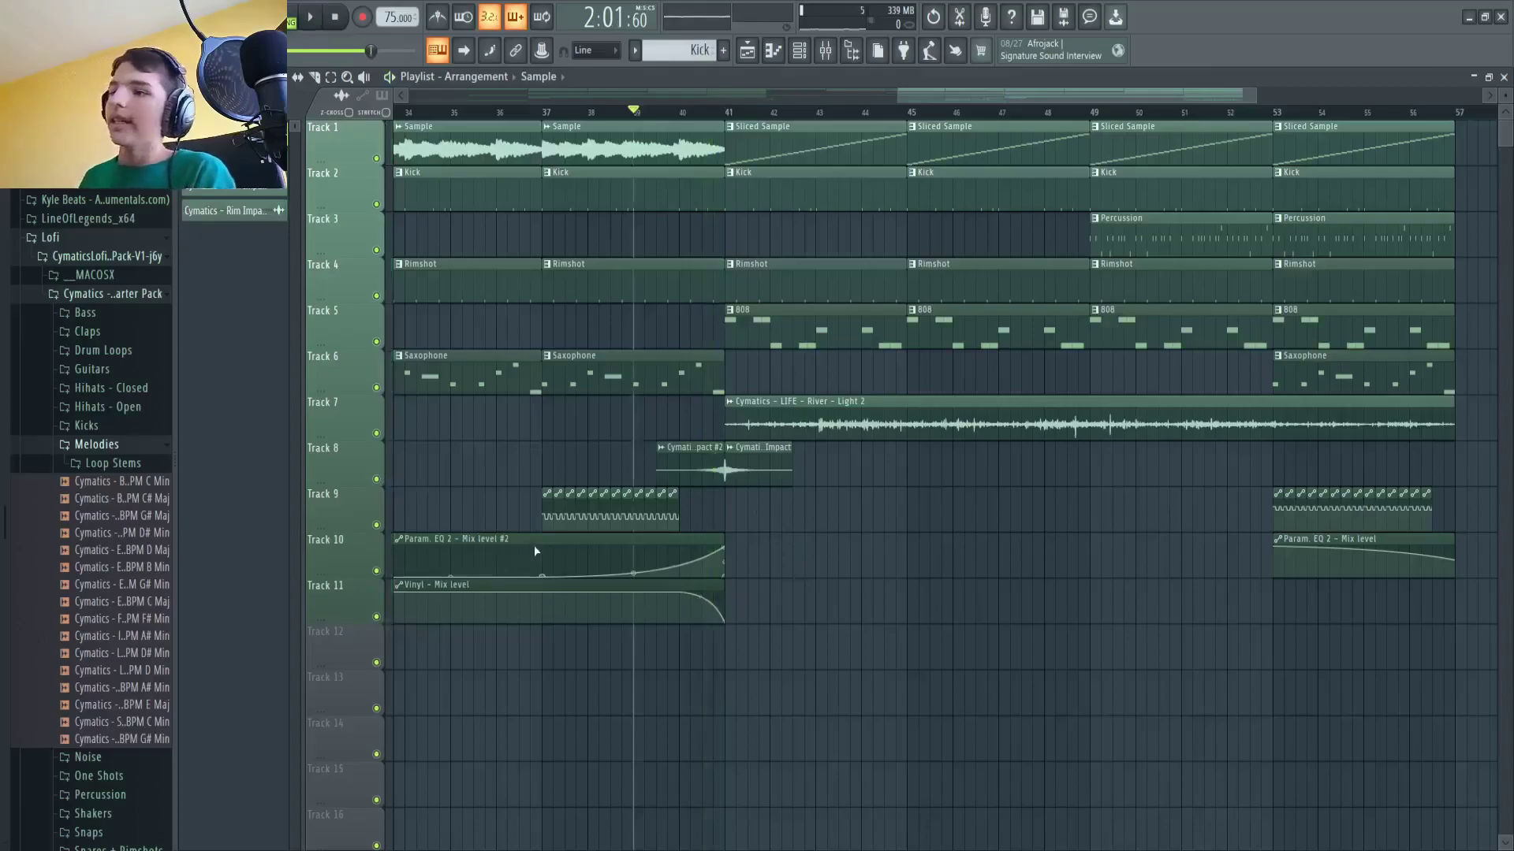
Step: Isolate the two Rim Impact clips on Track 8, play them from their start before bar 40, and re-enable all tracks
scroll(674, 544, up, 2)
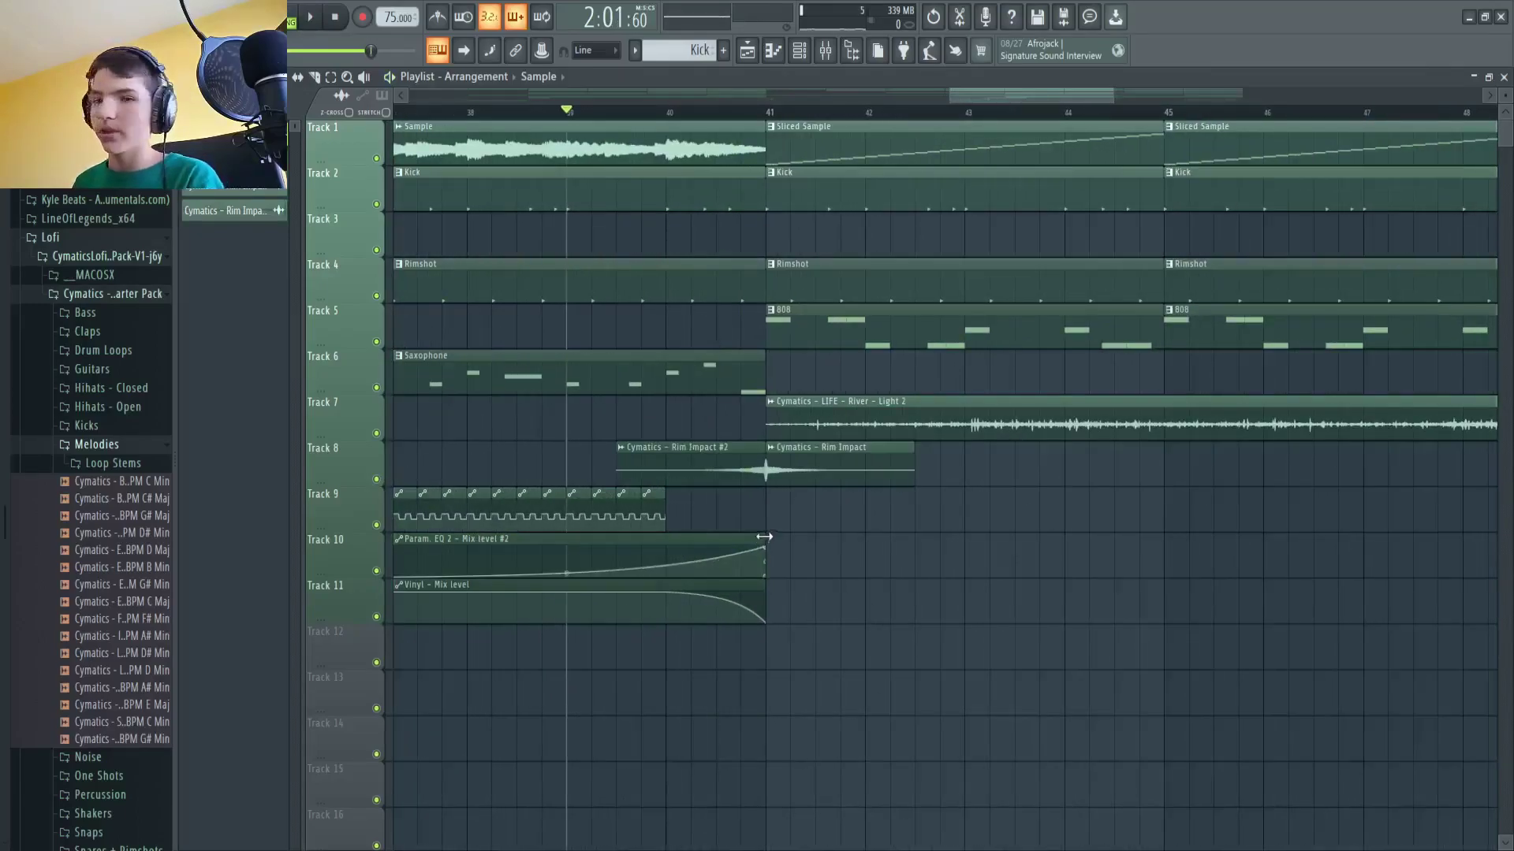
scroll(764, 537, down, 3)
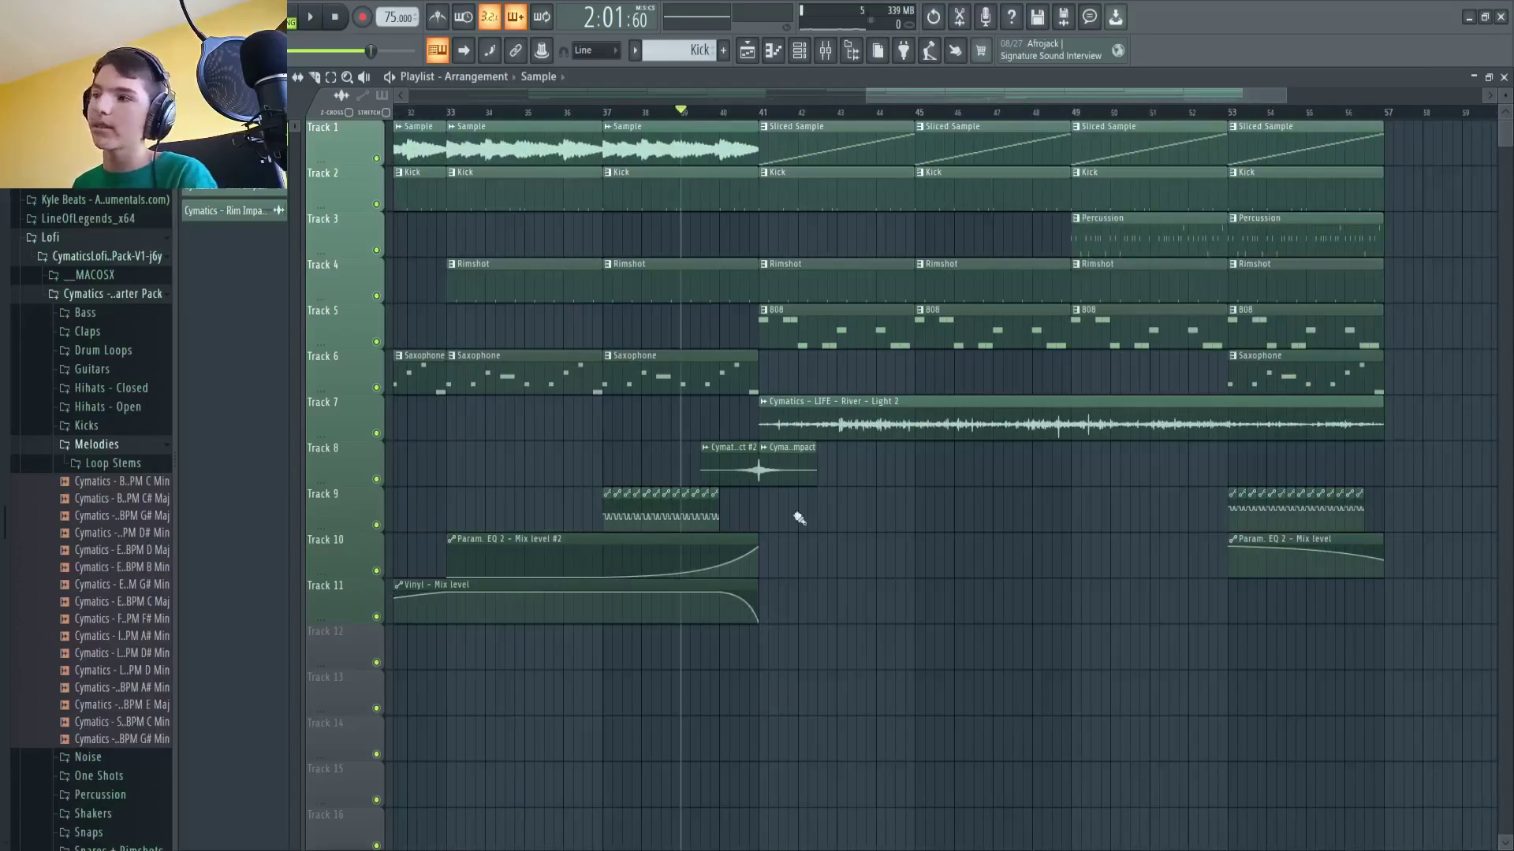
scroll(788, 560, up, 2)
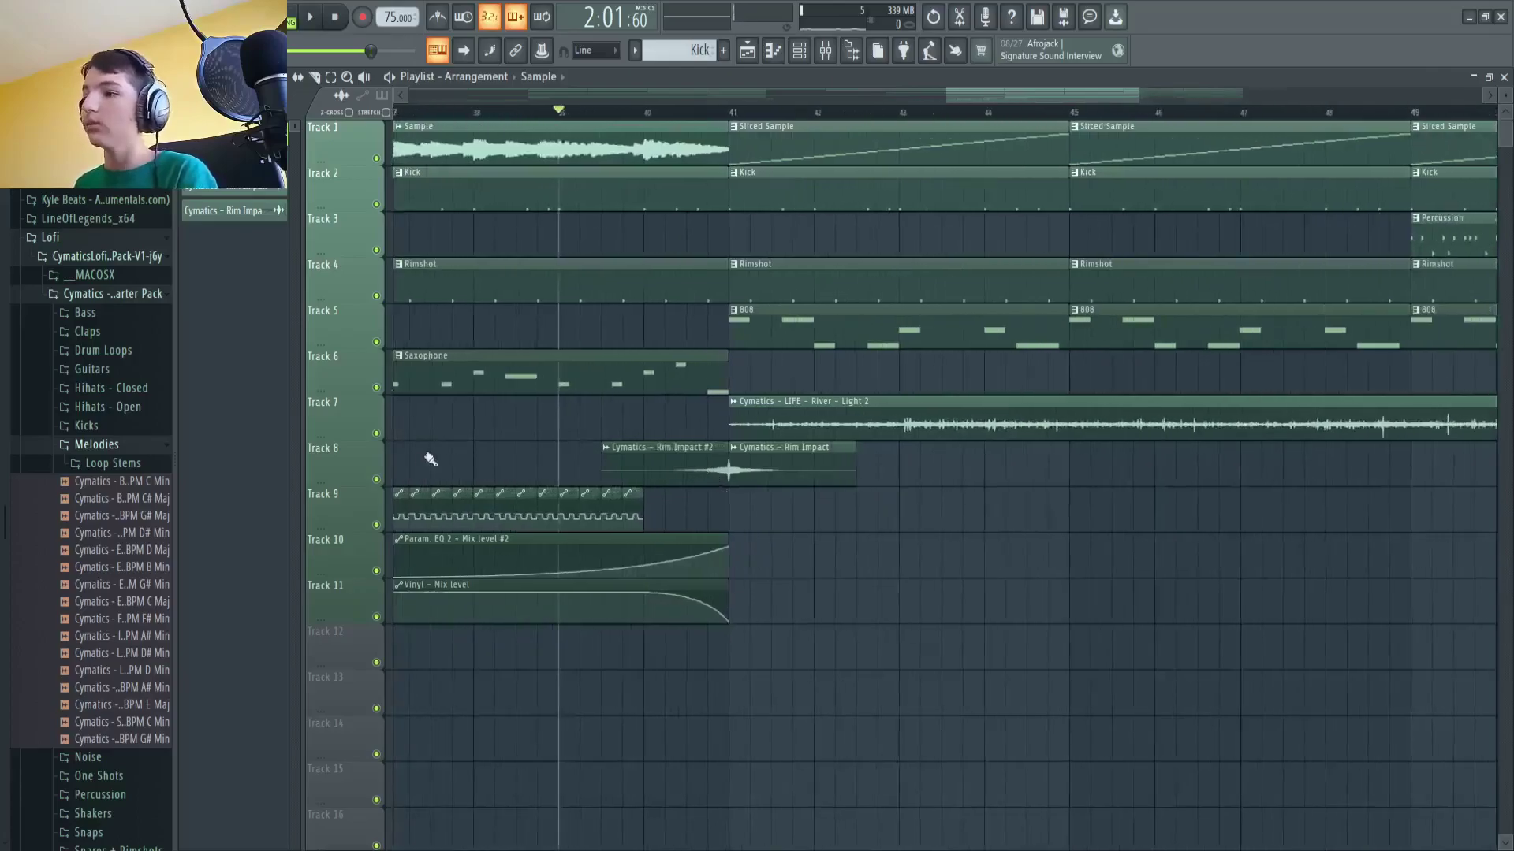
right_click(376, 479)
click(615, 115)
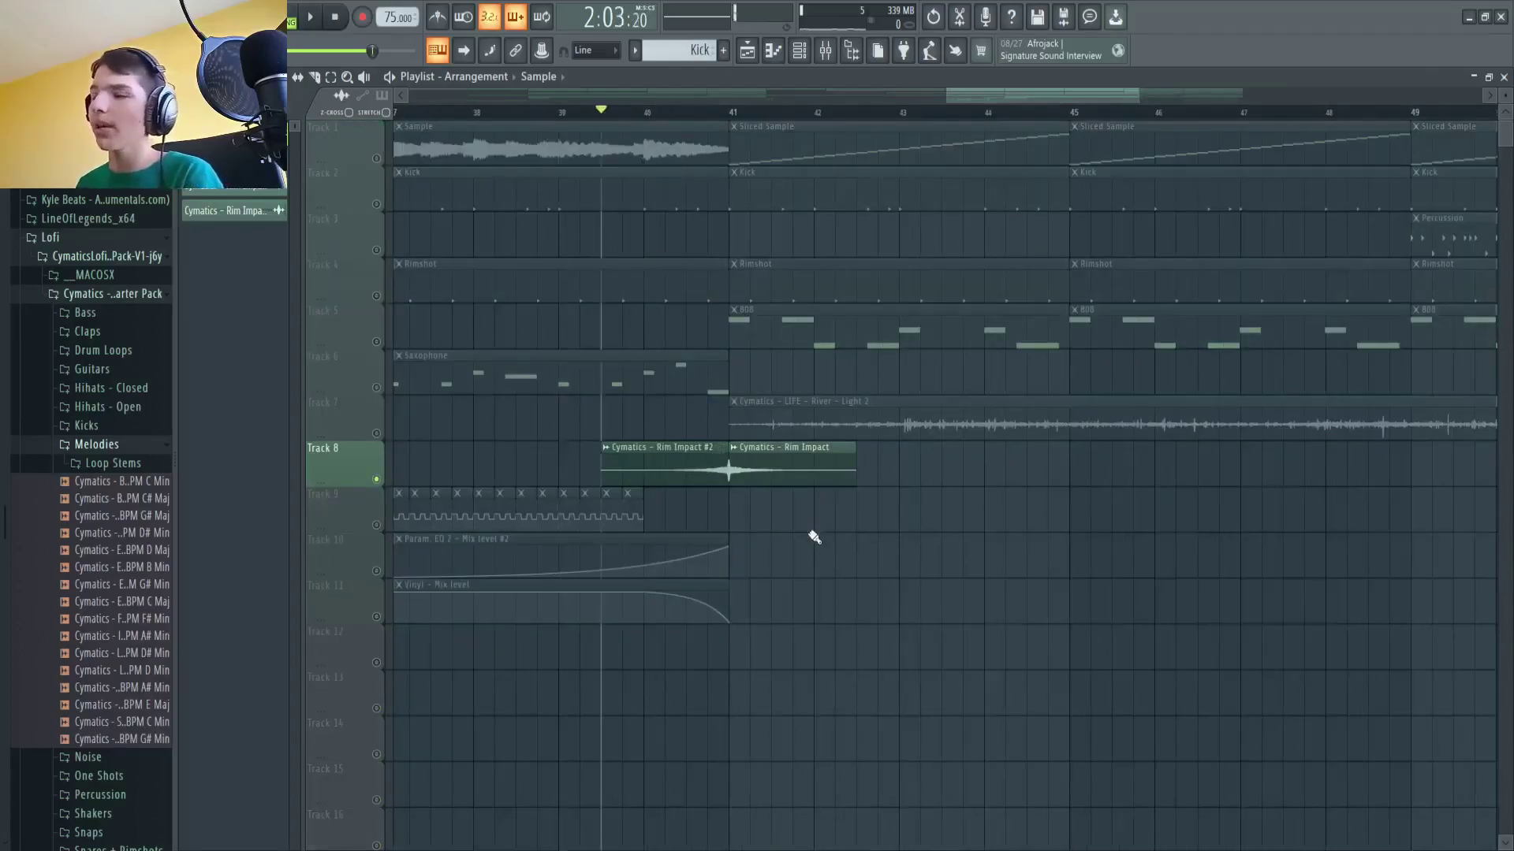
key(space)
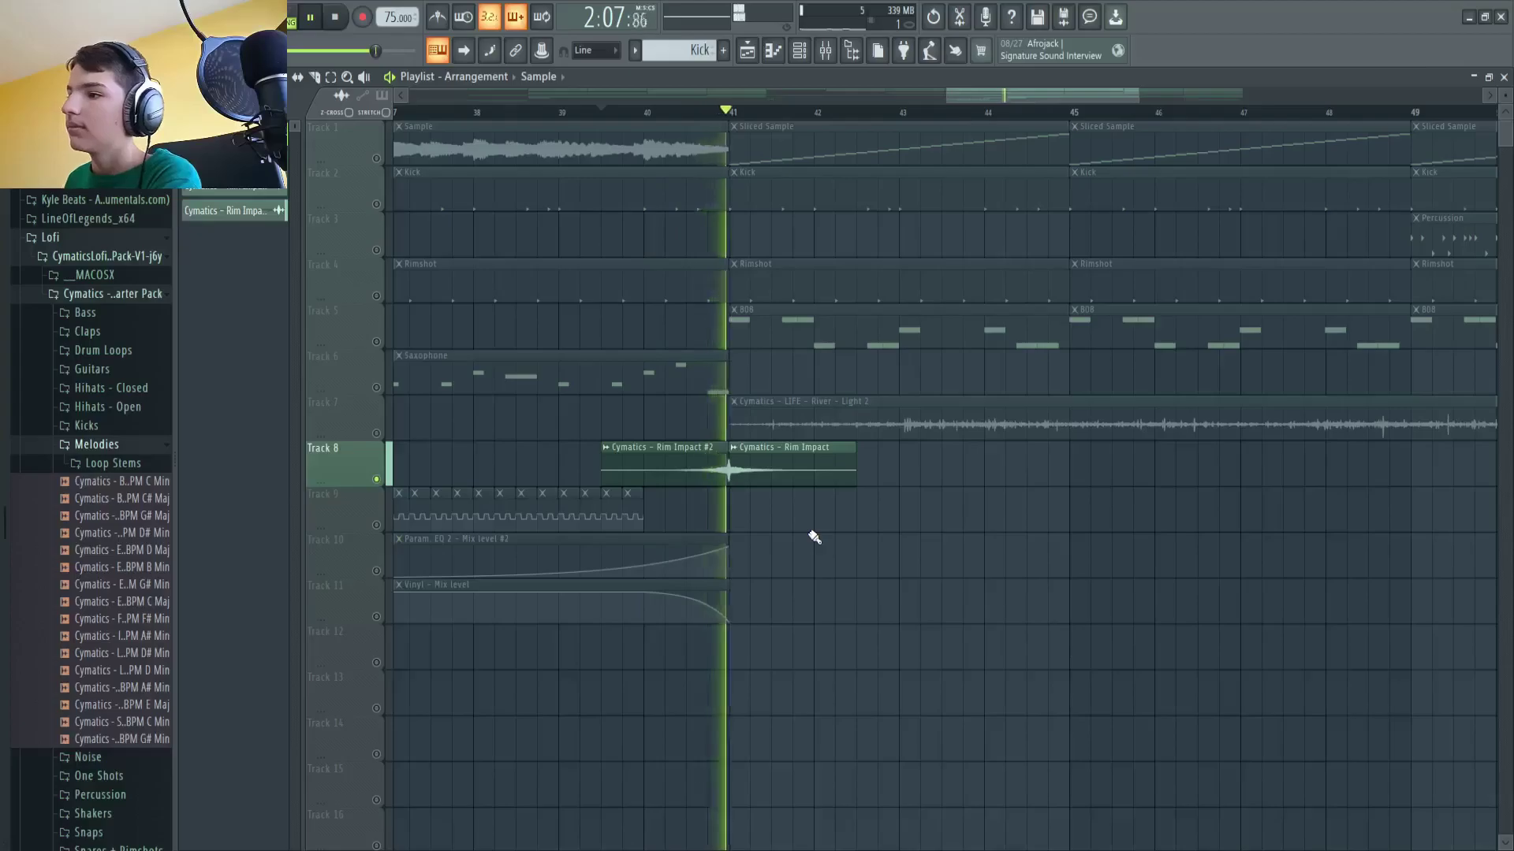
key(space)
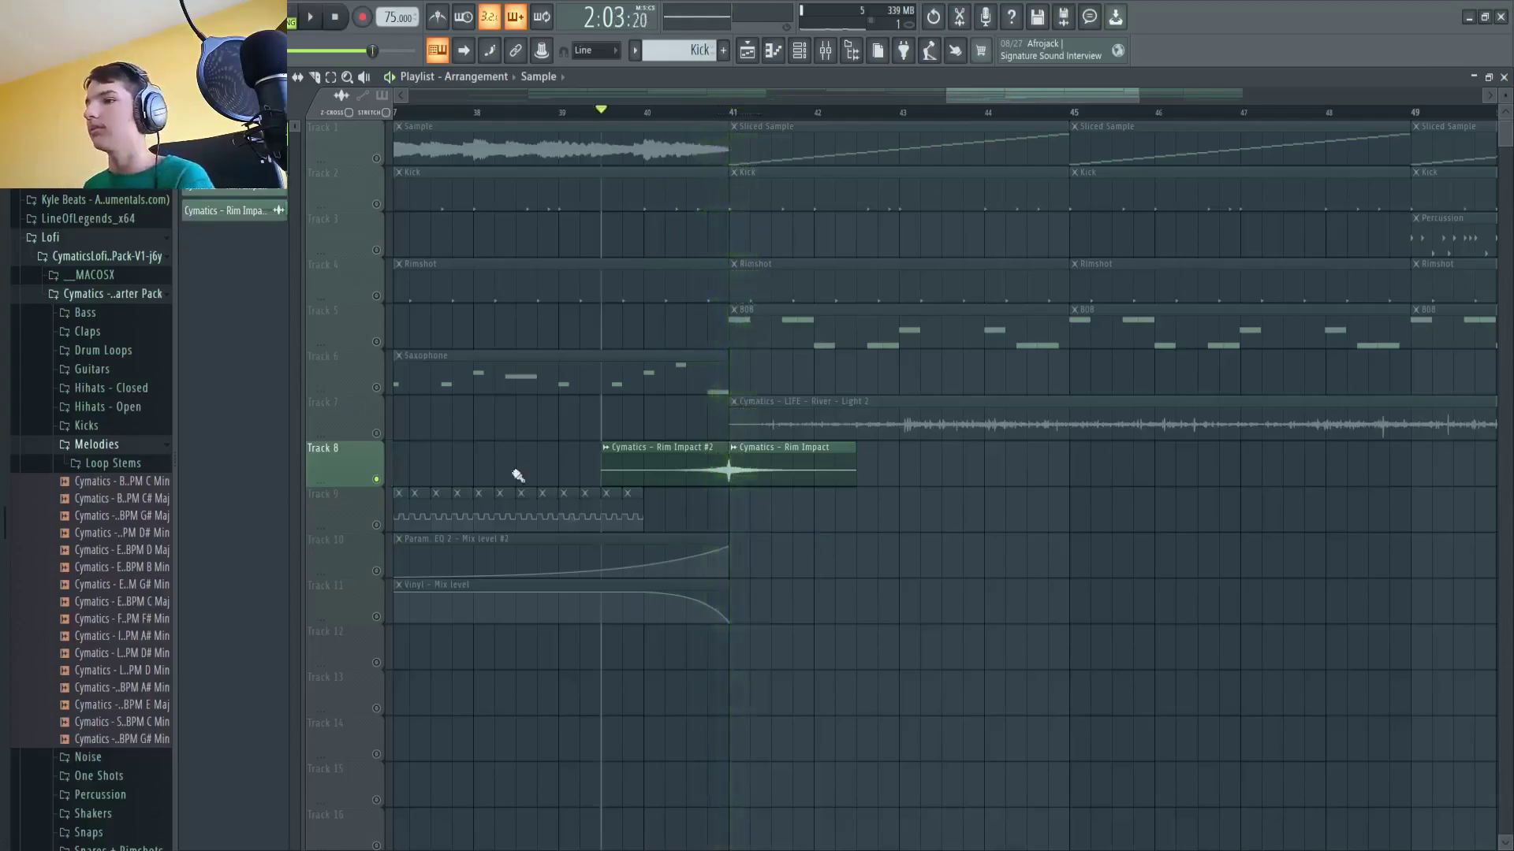
ctrl+click(376, 479)
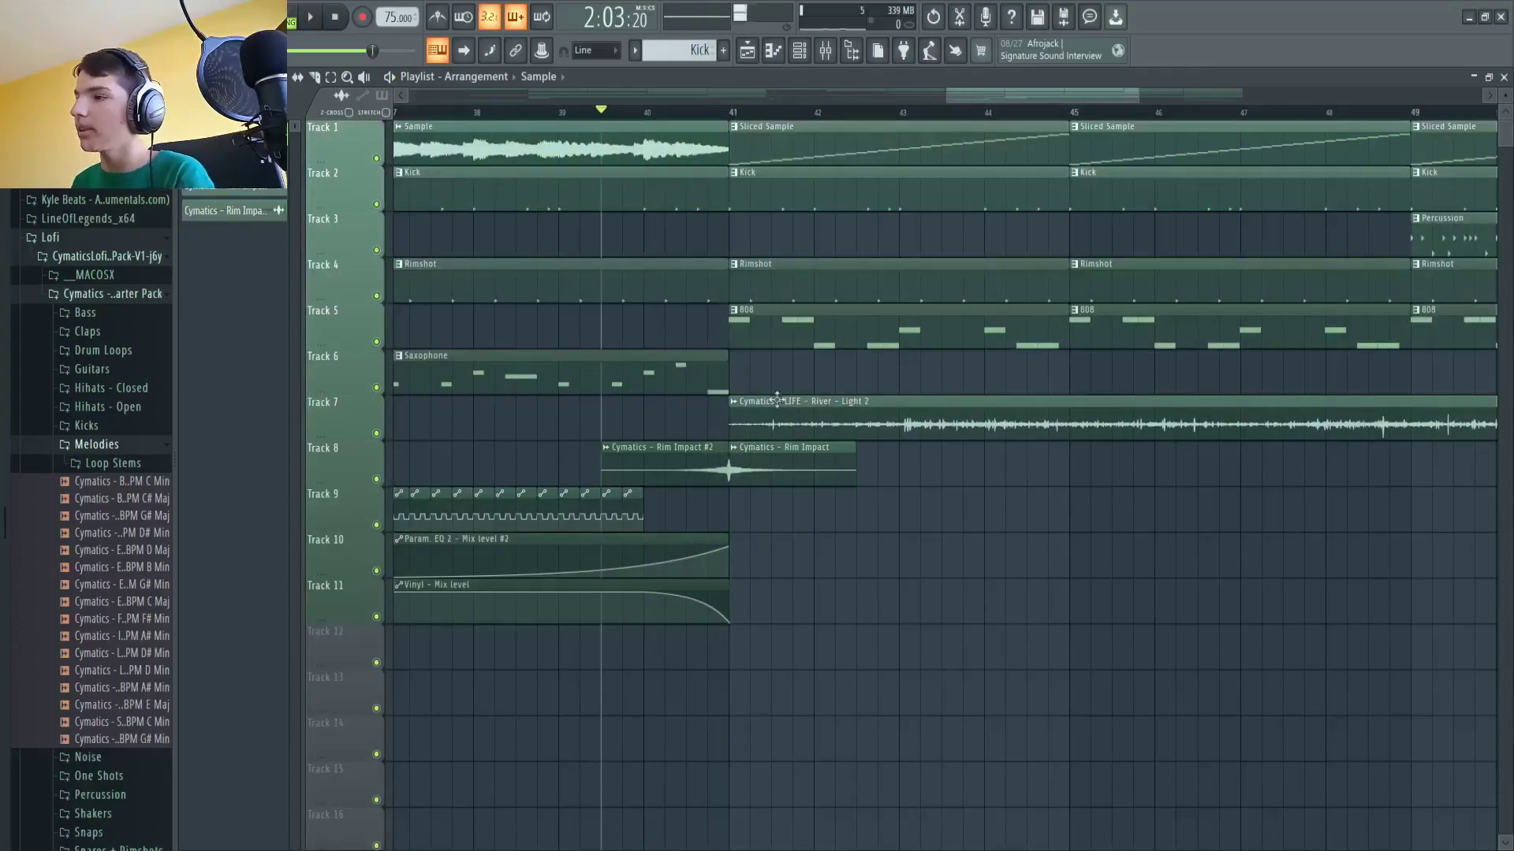
Step: Review the whole arrangement, then play the transition from around bar 40 into the full section starting at bar 41
scroll(786, 398, down, 5)
scroll(651, 324, up, 4)
scroll(698, 279, down, 1)
scroll(687, 184, down, 4)
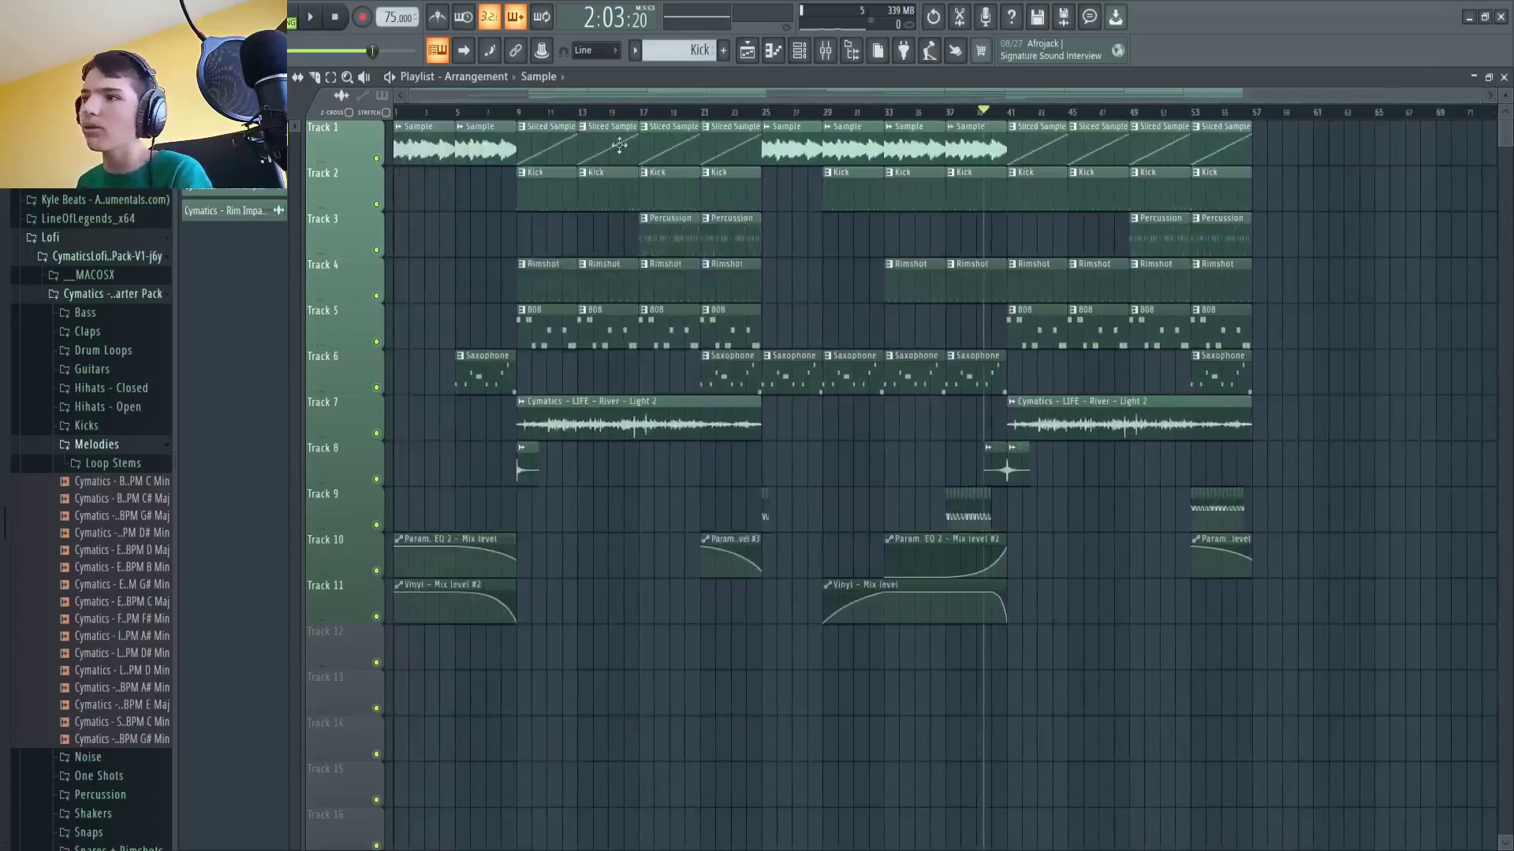
scroll(911, 352, up, 5)
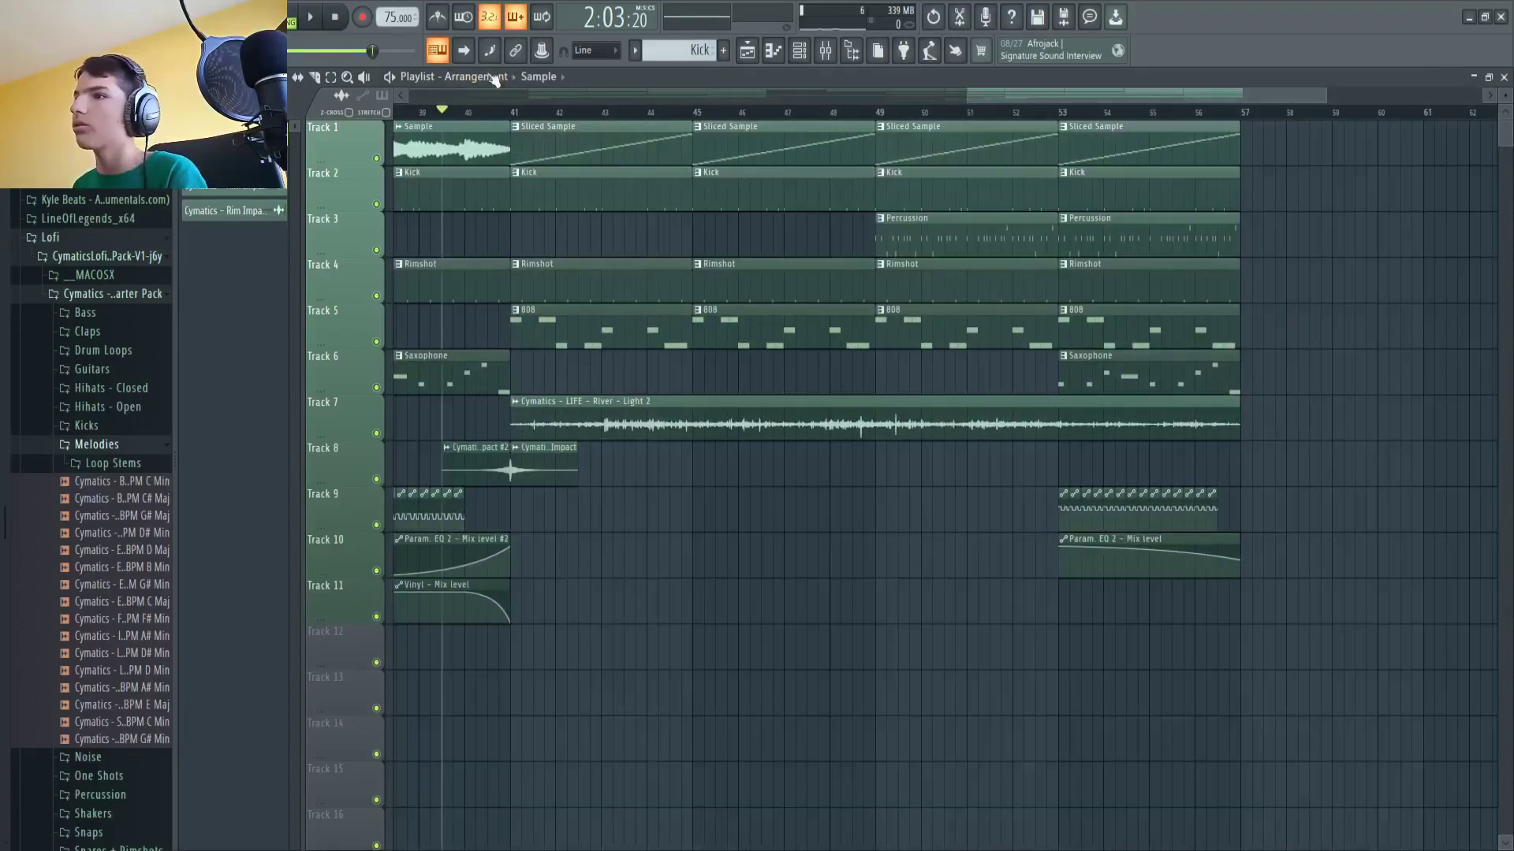
drag(506, 114, 459, 115)
key(space)
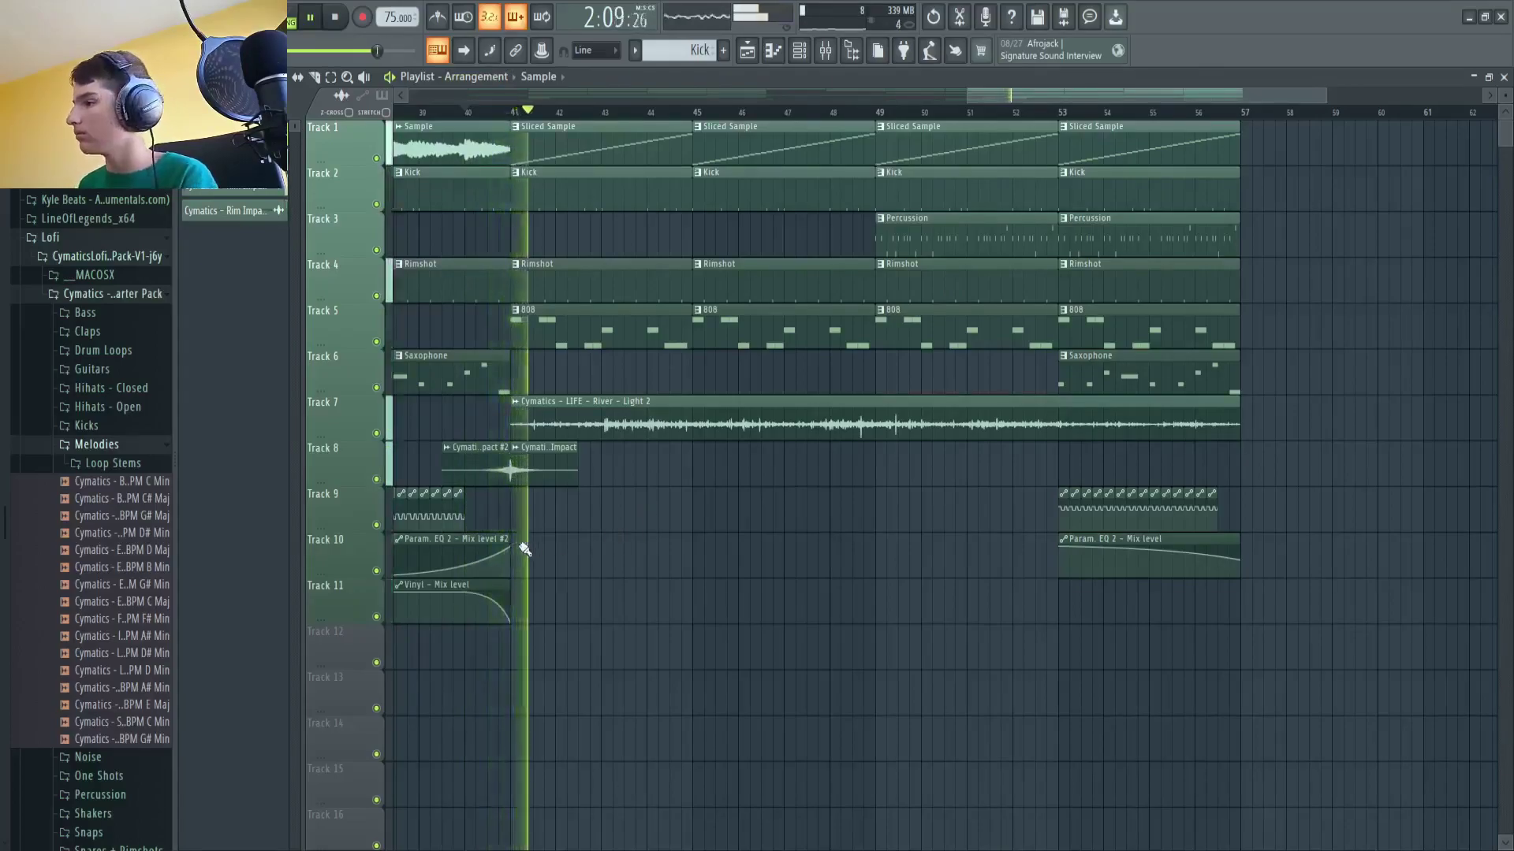
scroll(436, 555, down, 3)
key(space)
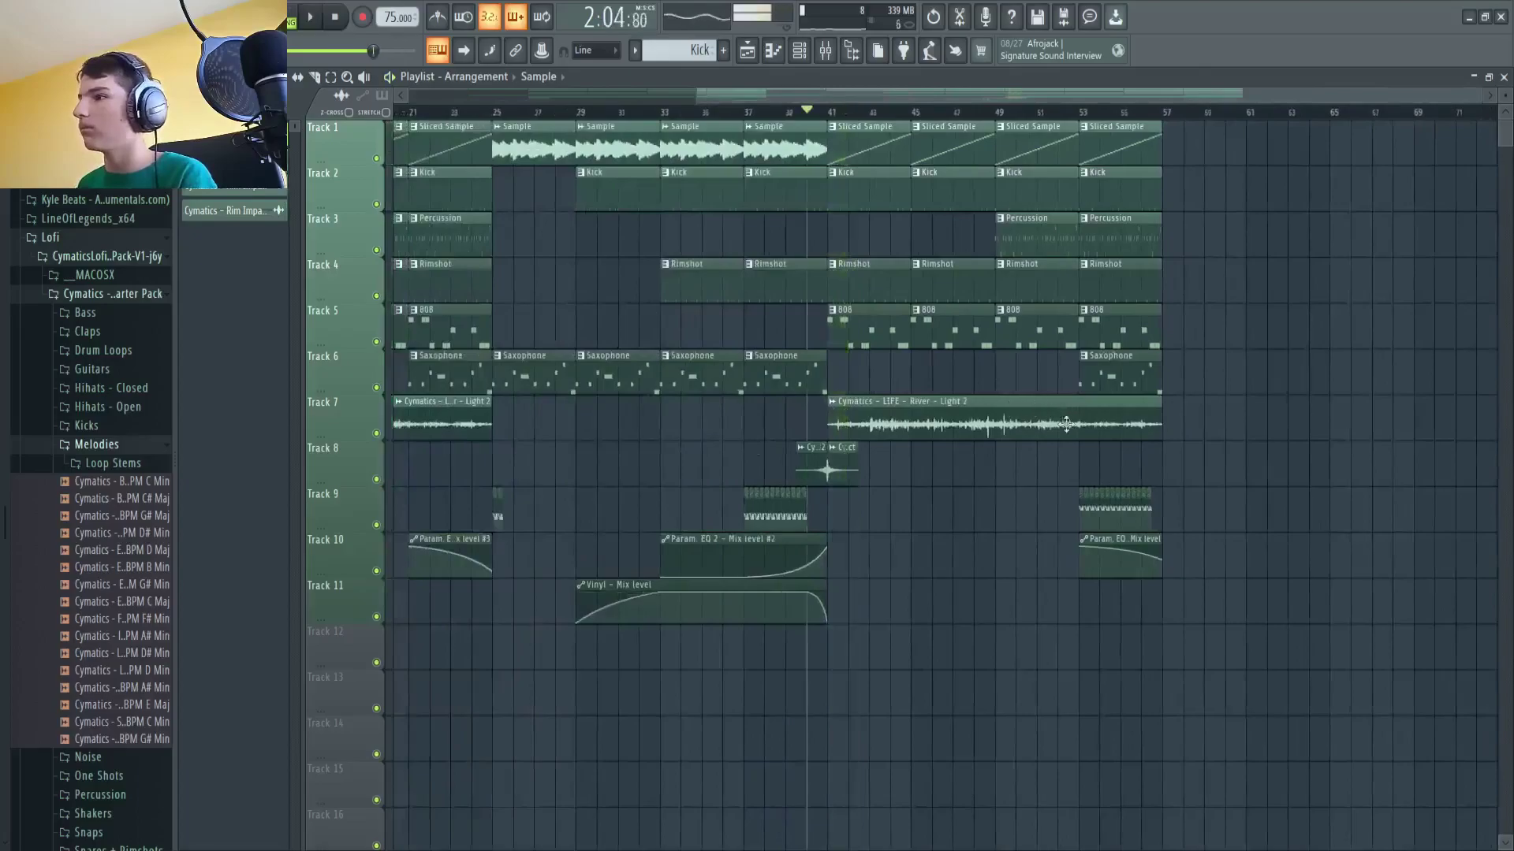
Step: Move the playhead to bar 53 and examine the Master Volume clips on Track 9 and the Track 10 EQ mix level automation
drag(997, 112, 1057, 112)
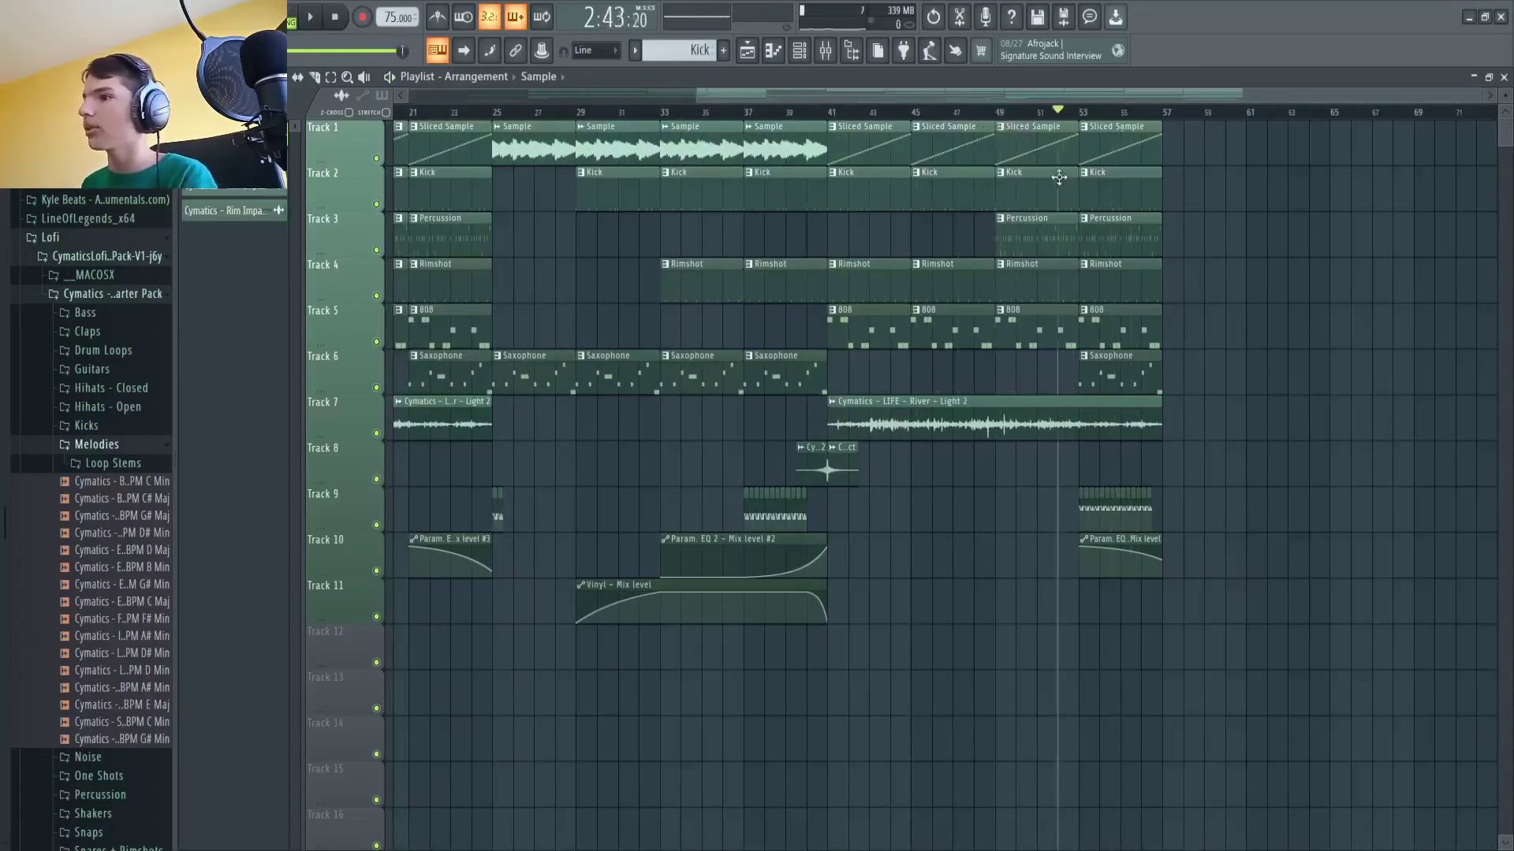
scroll(777, 330, down, 2)
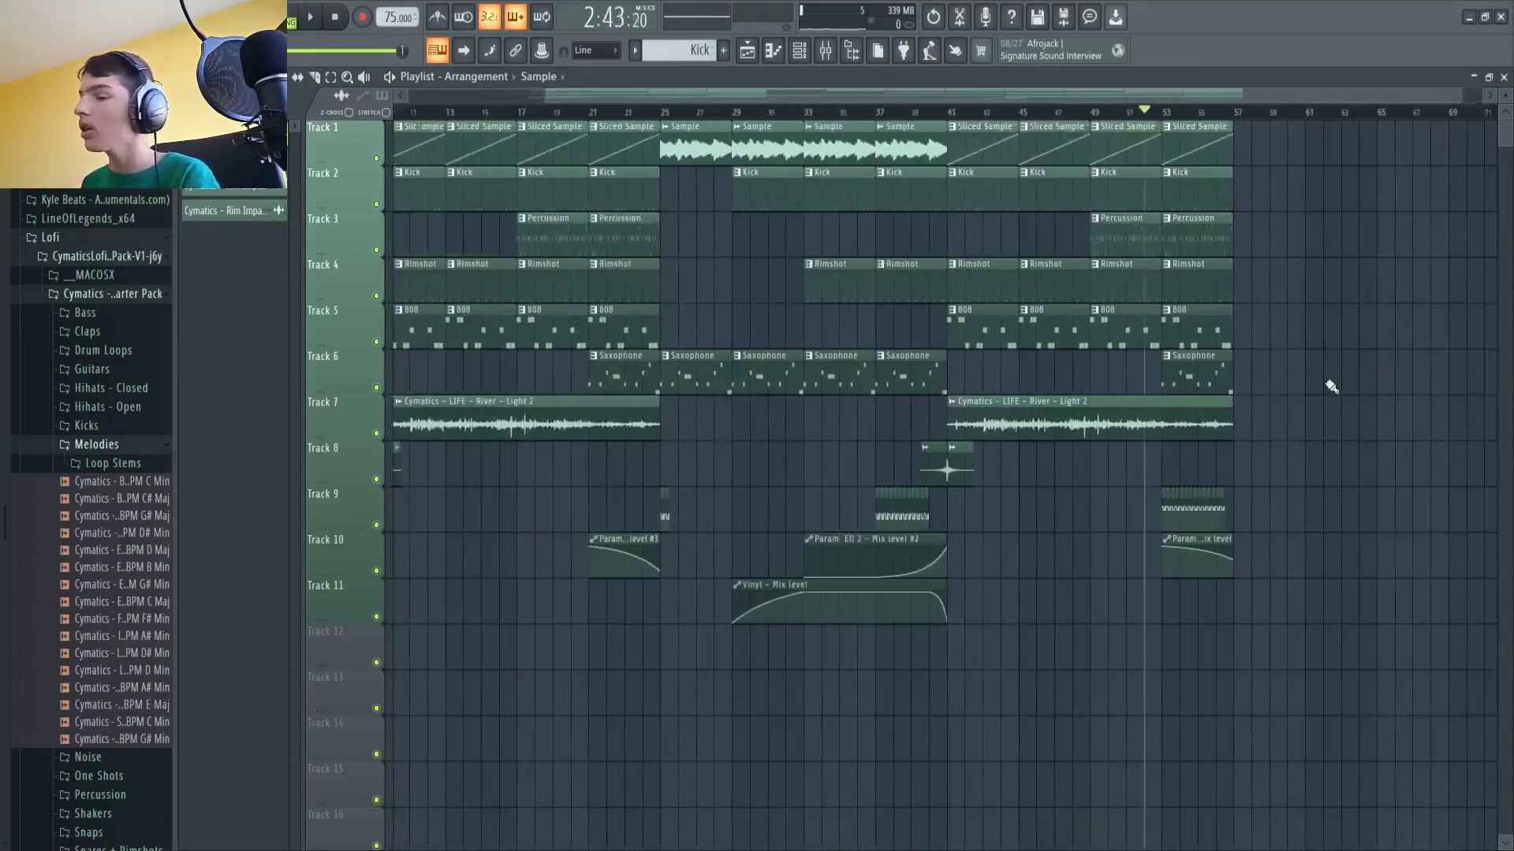
scroll(1255, 565, up, 4)
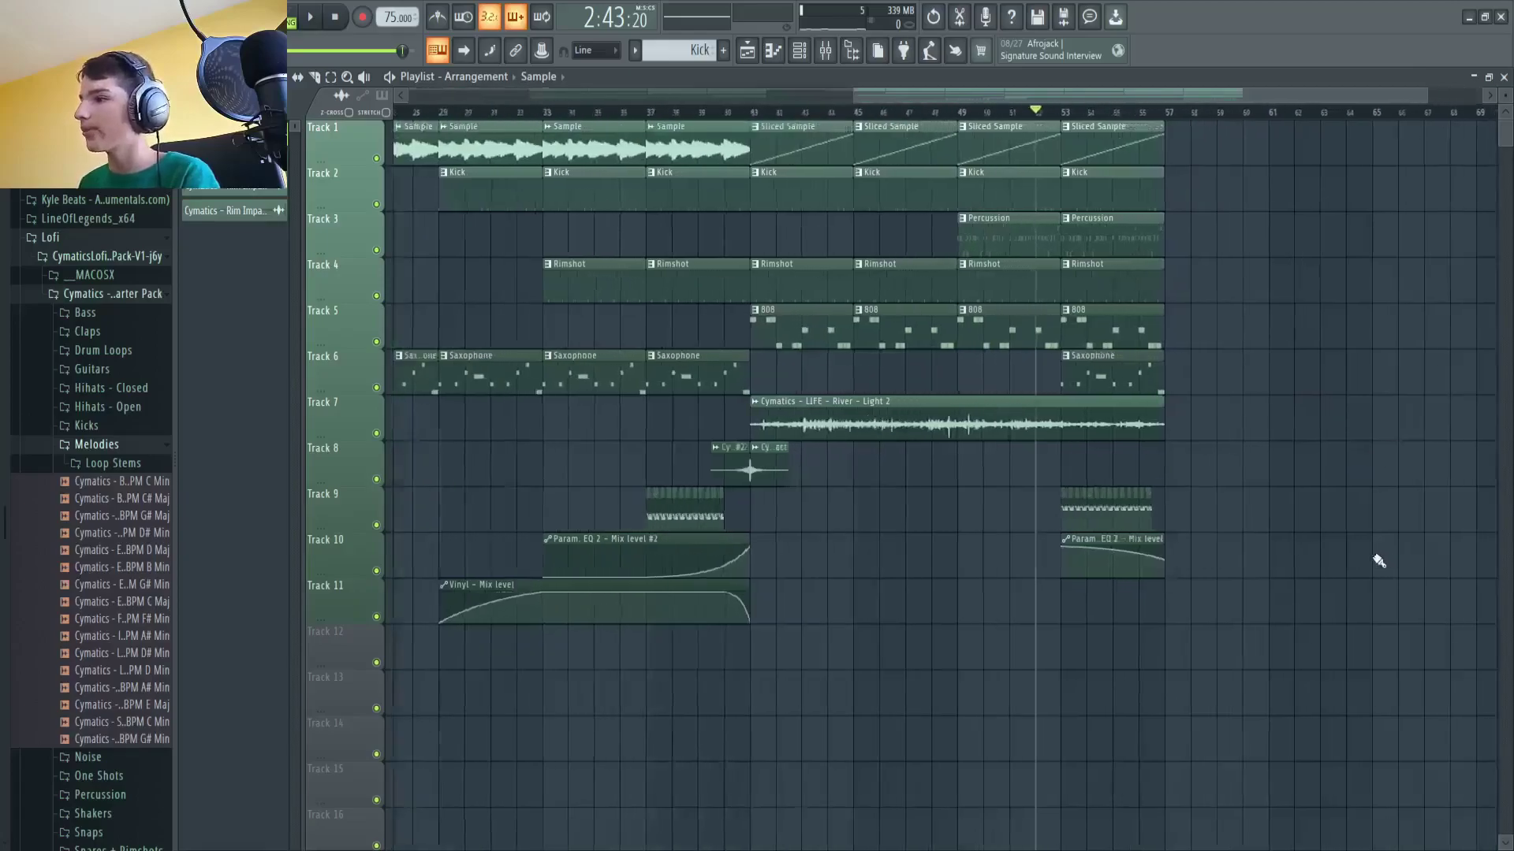
scroll(1111, 543, up, 2)
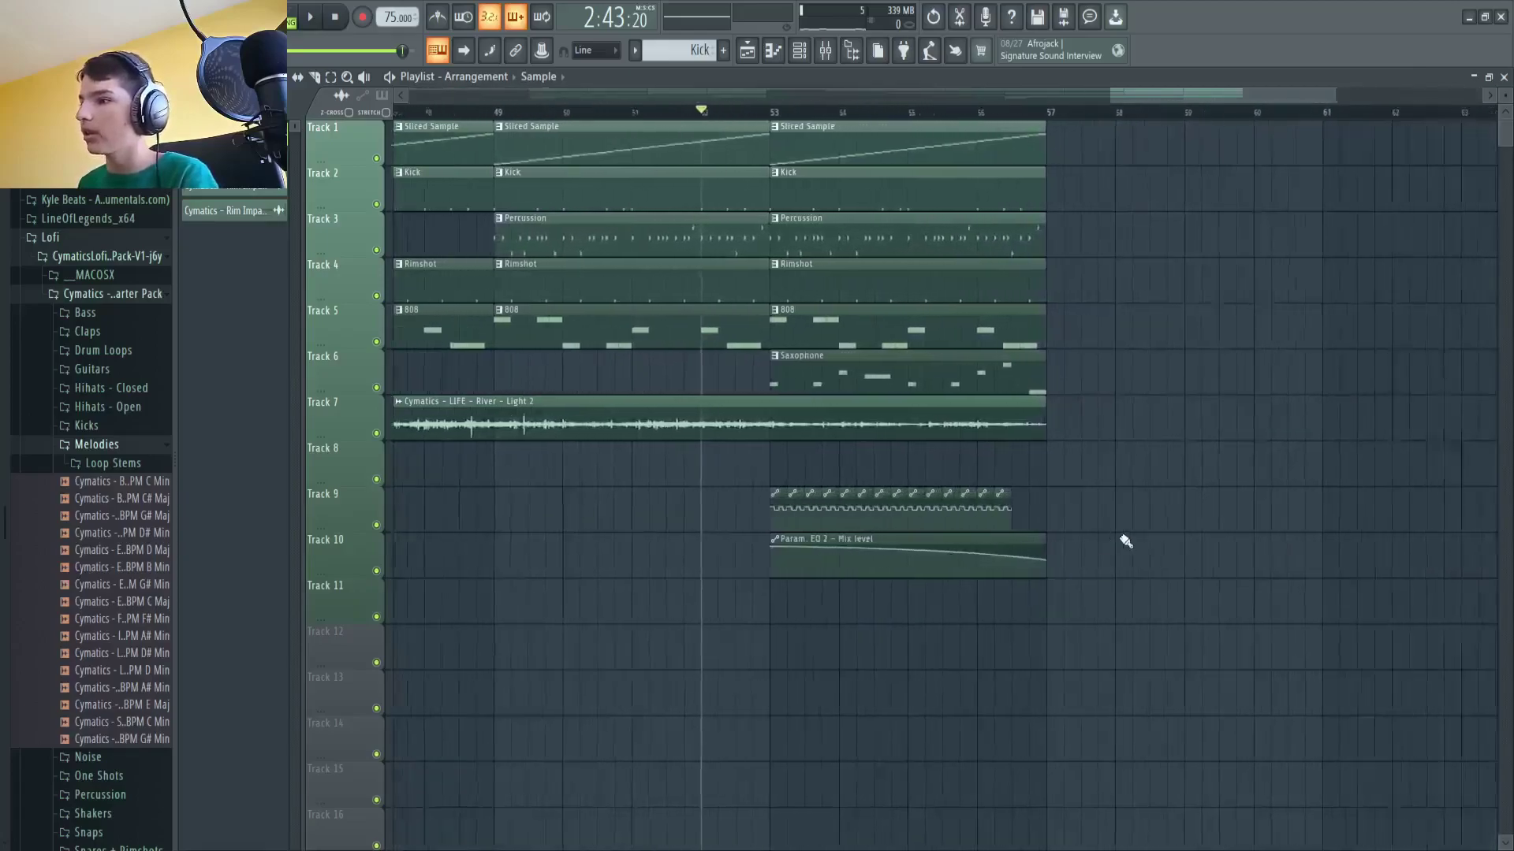
scroll(665, 509, up, 2)
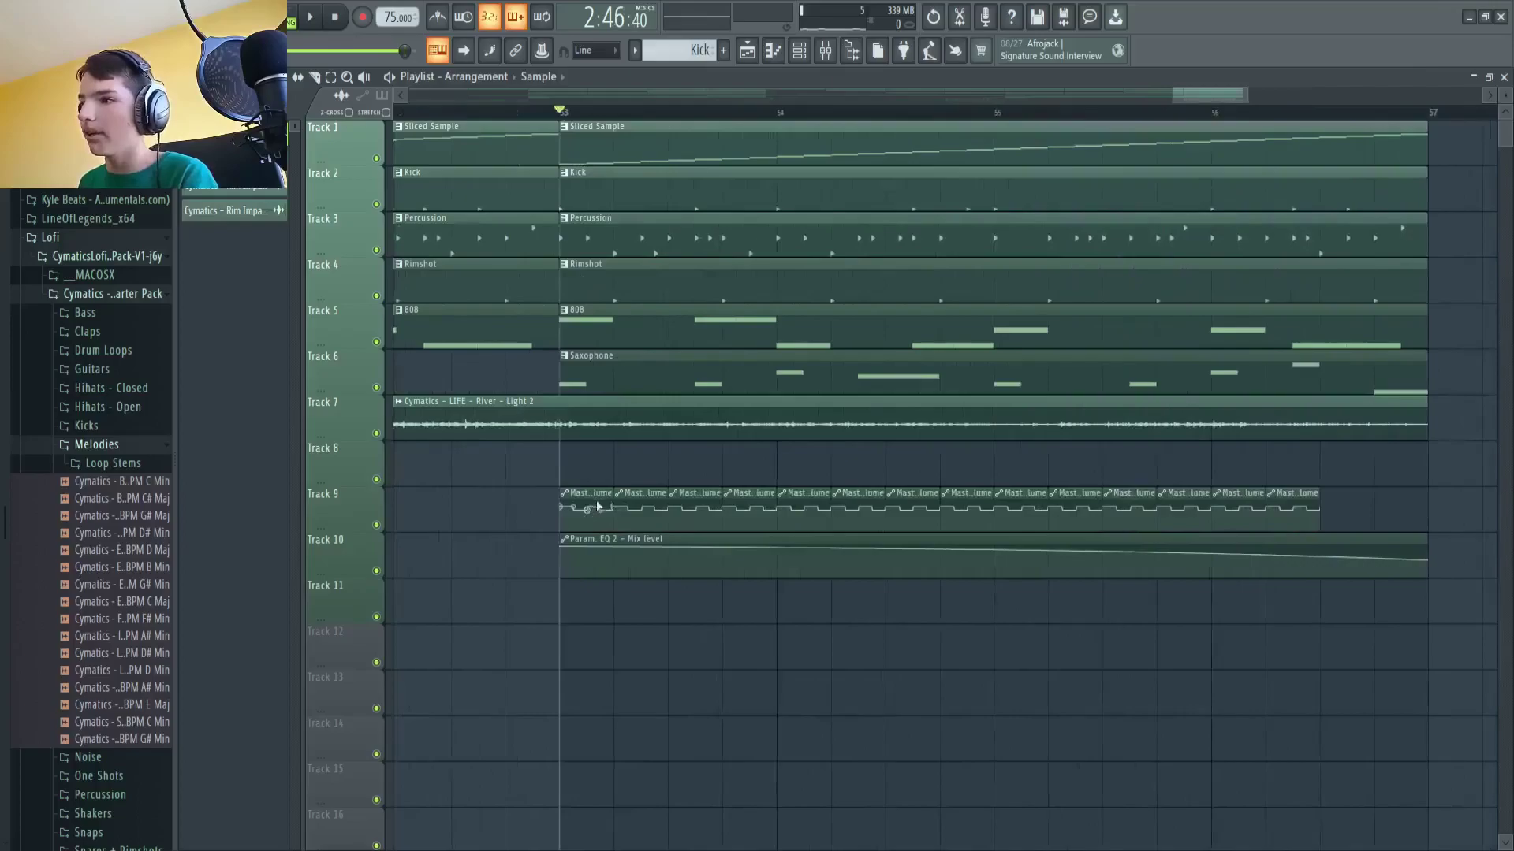
scroll(591, 513, up, 1)
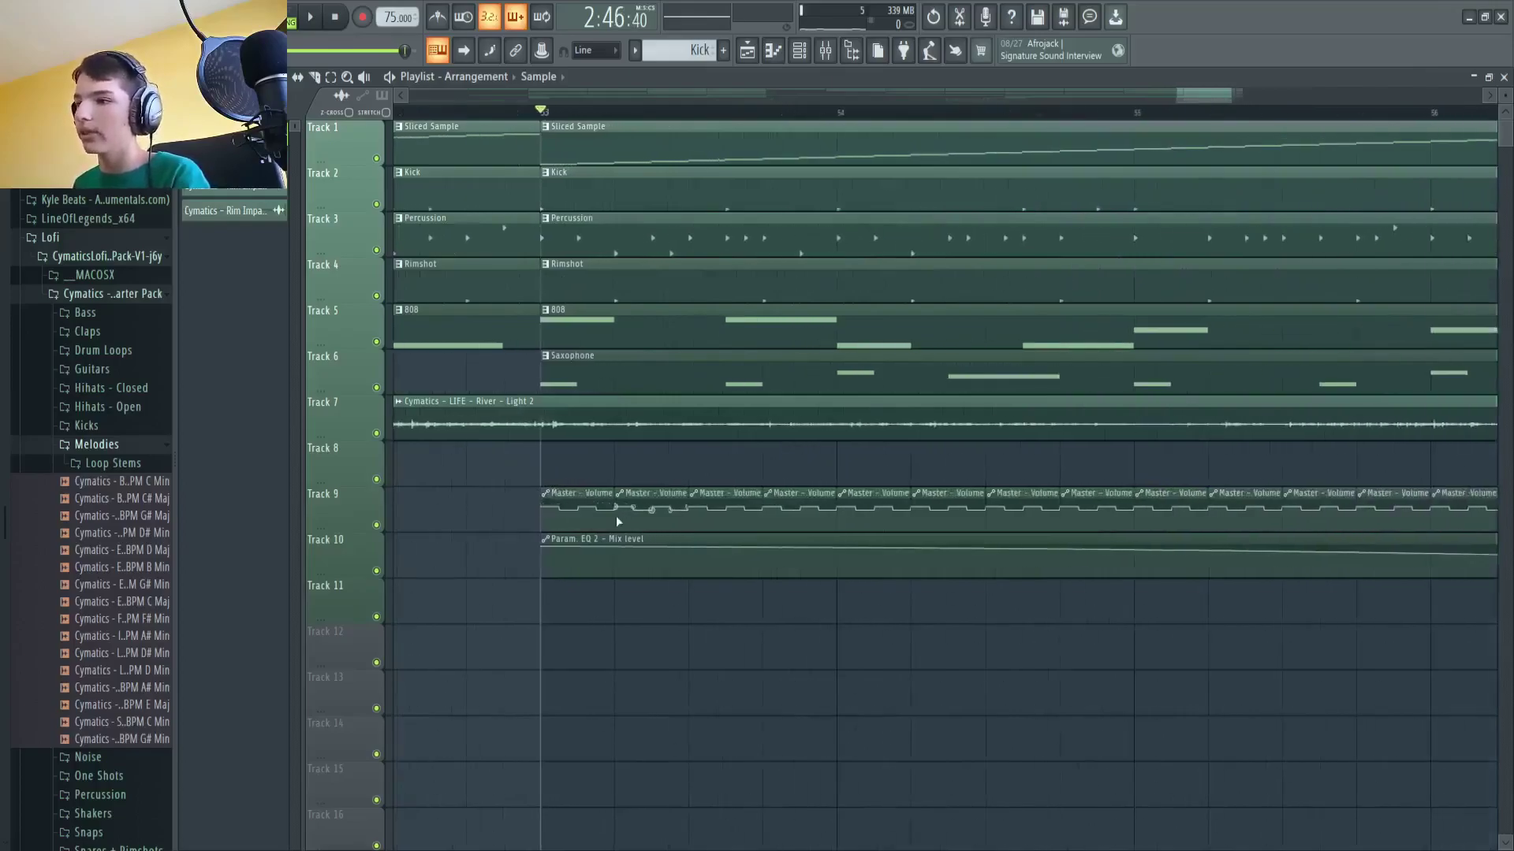
scroll(674, 507, down, 3)
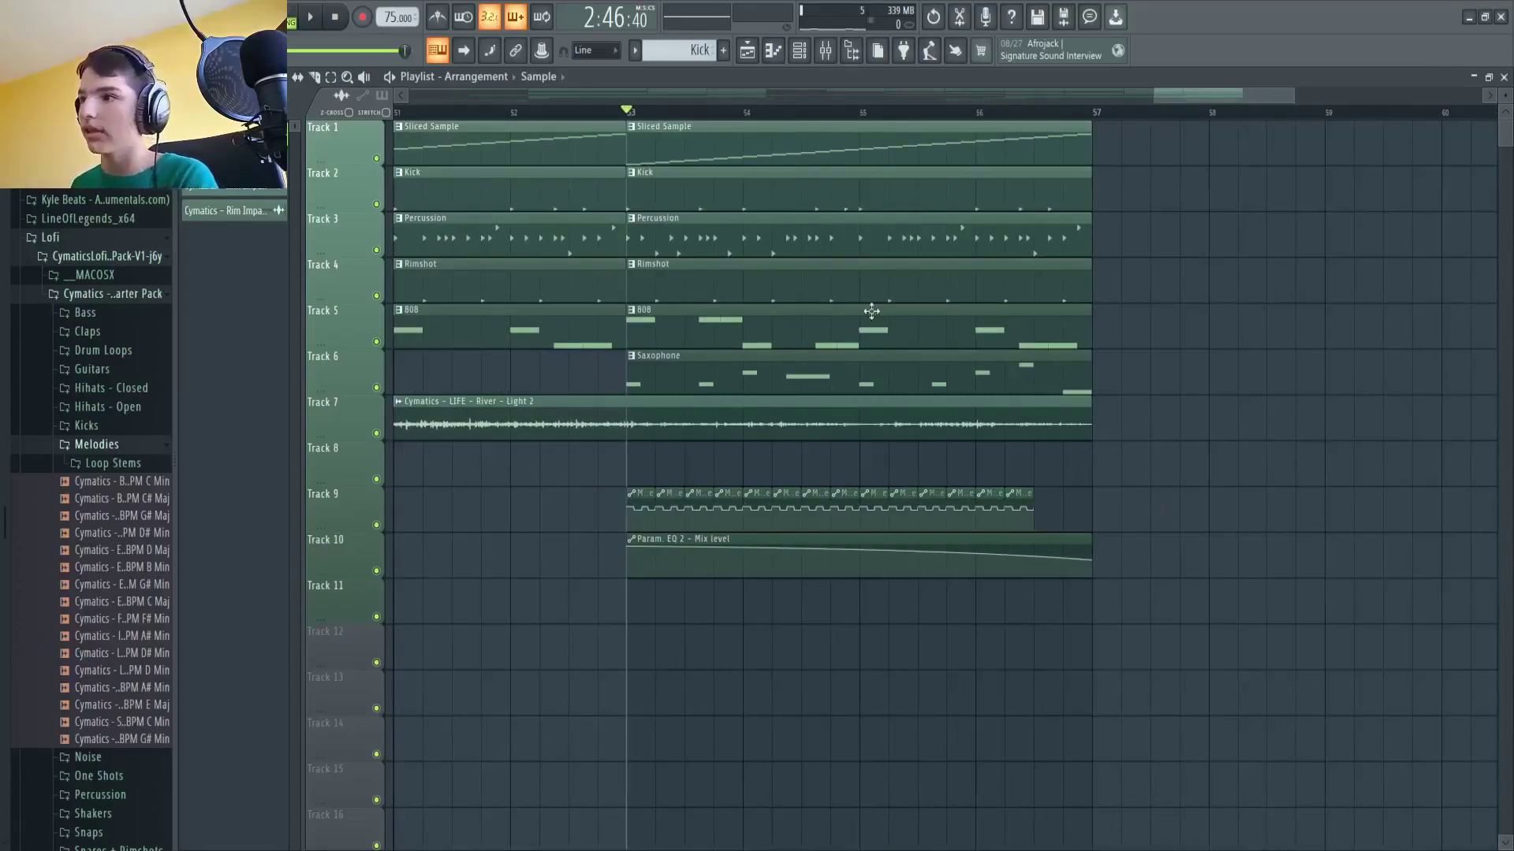
Step: Play the final section from bar 53, again from around bar 52, and its ending from just before bar 56
key(space)
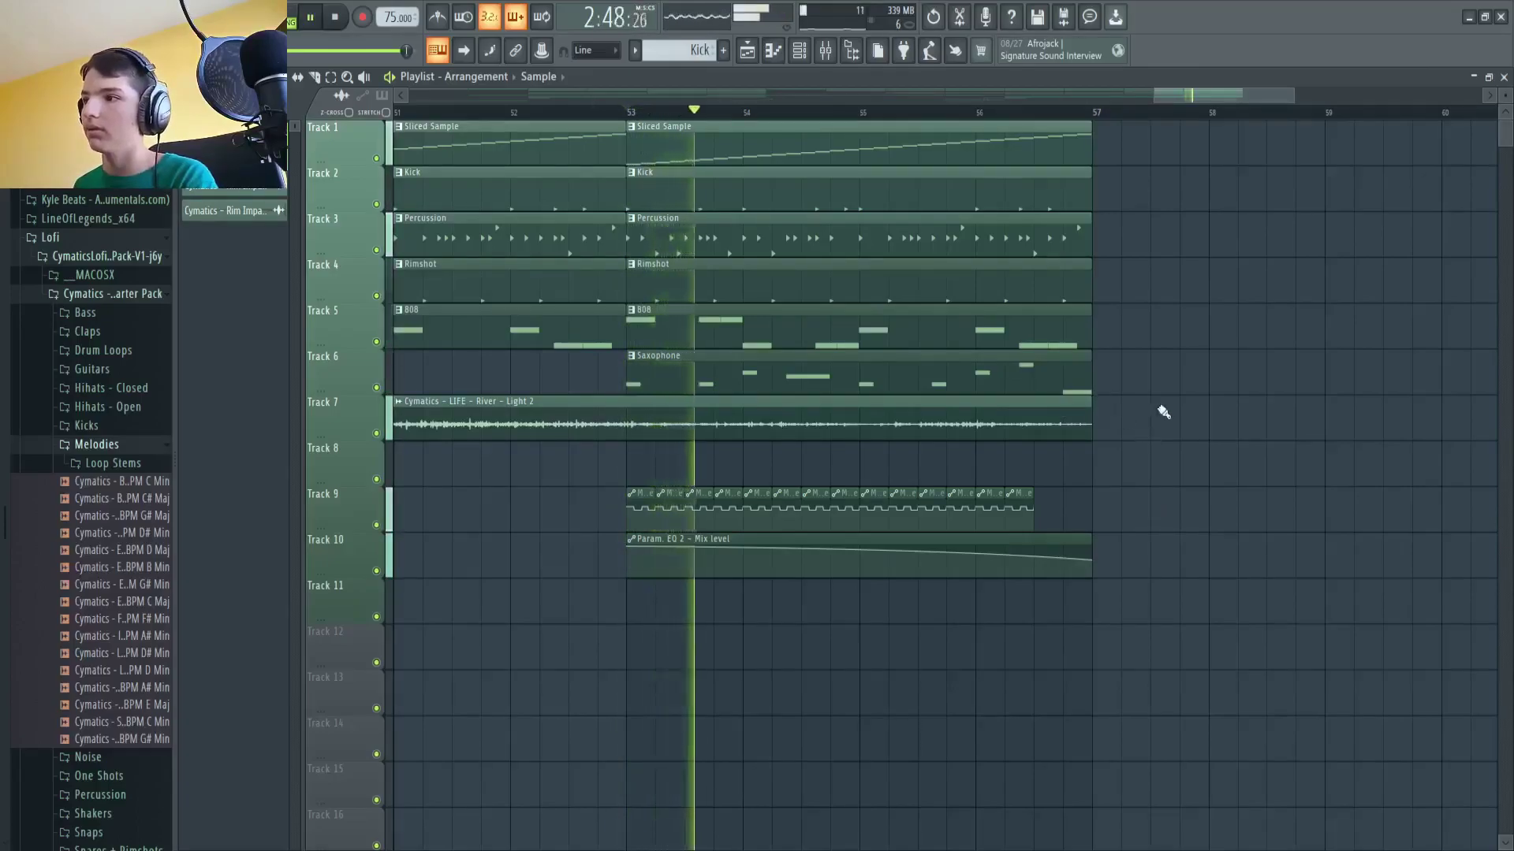
click(517, 112)
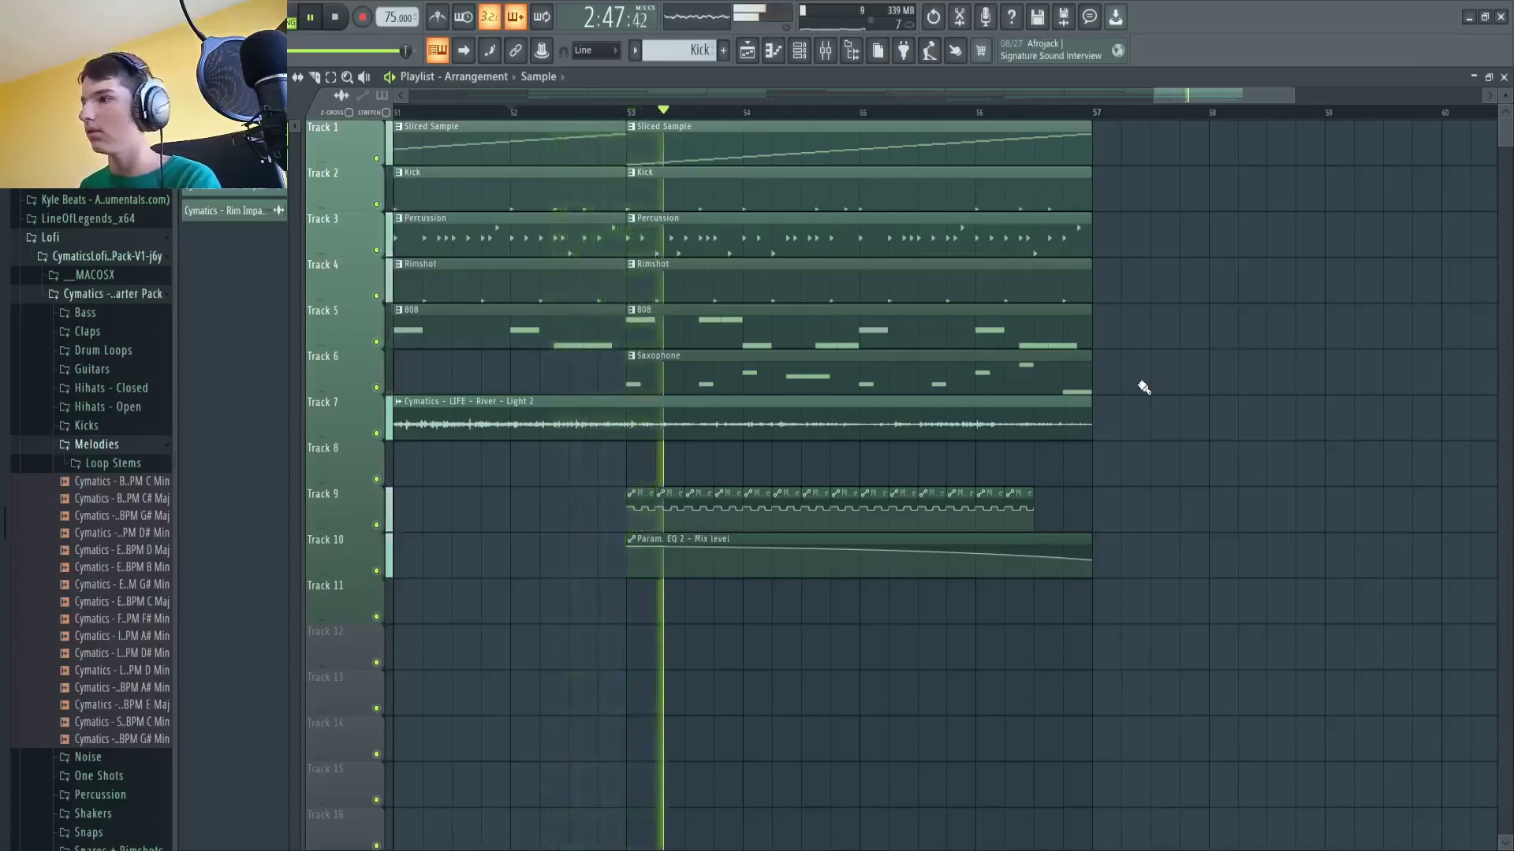
key(space)
scroll(1196, 130, down, 5)
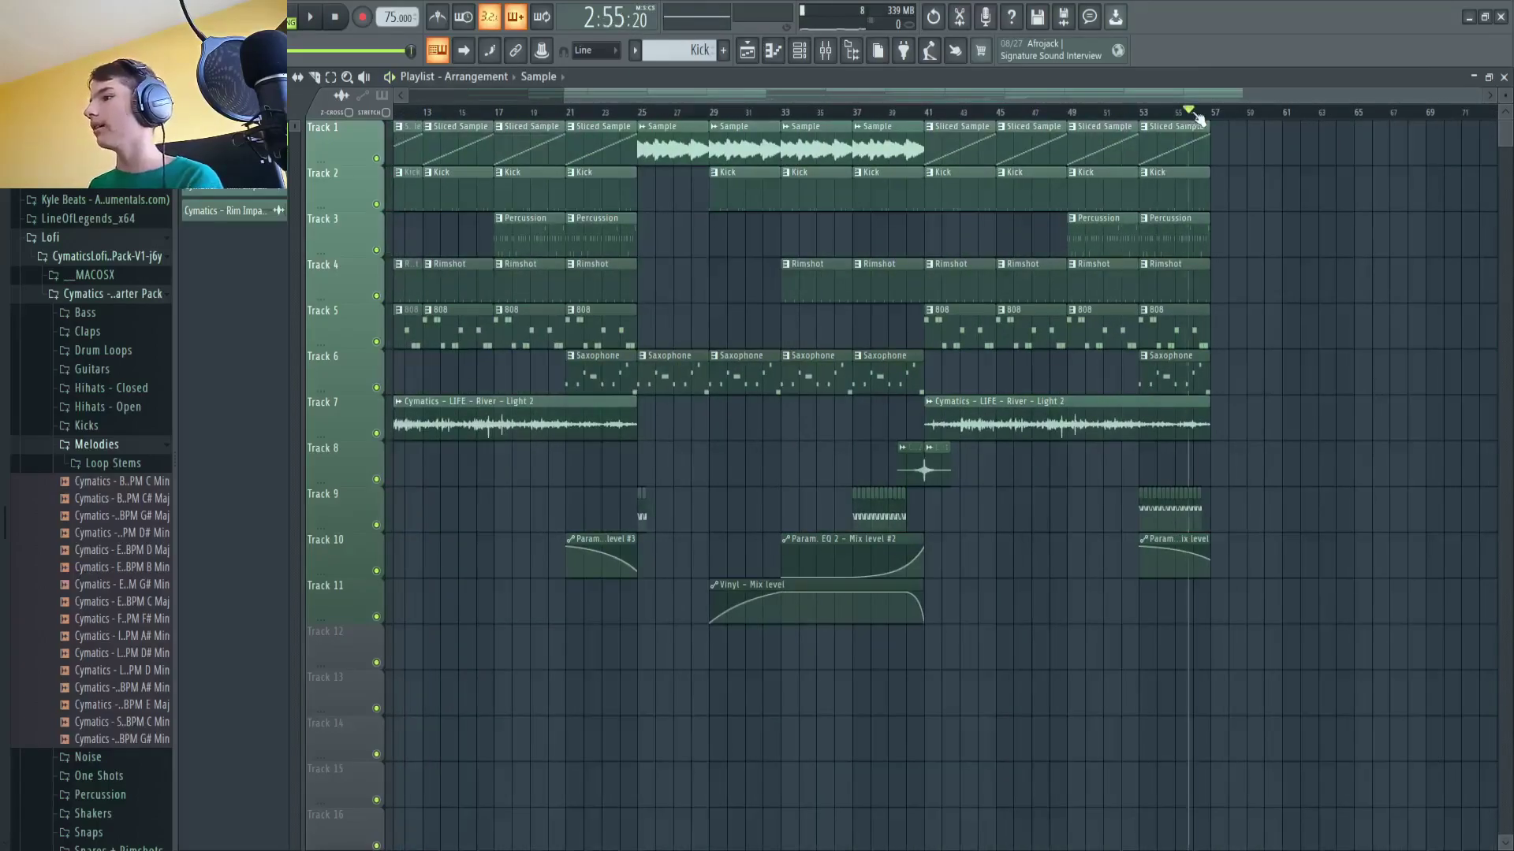
key(space)
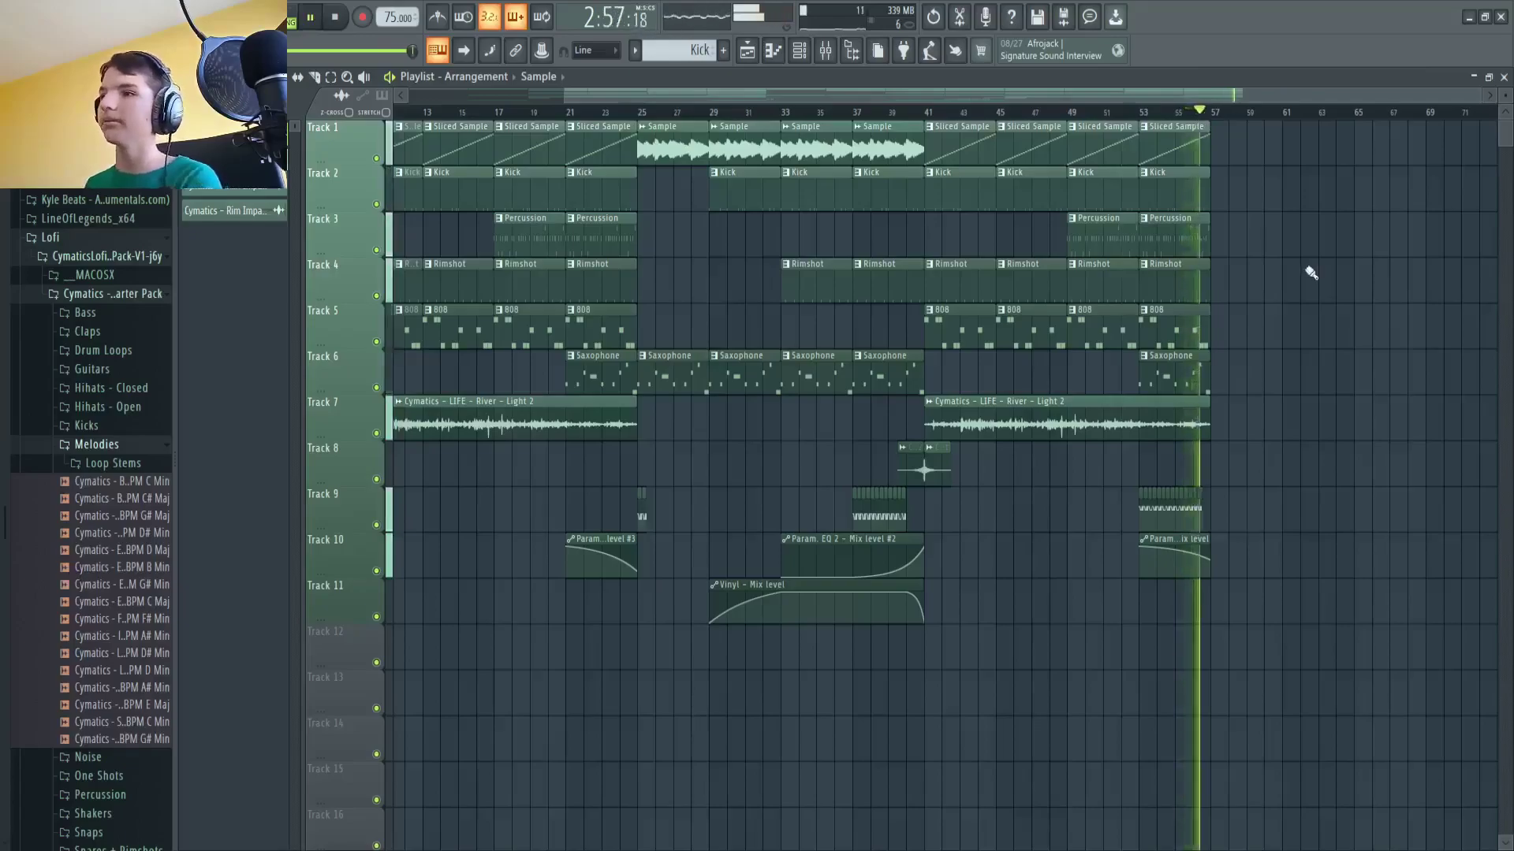
key(space)
Step: Return to the first Sliced Sample section and play the arrangement from around bar 12
scroll(1148, 364, down, 2)
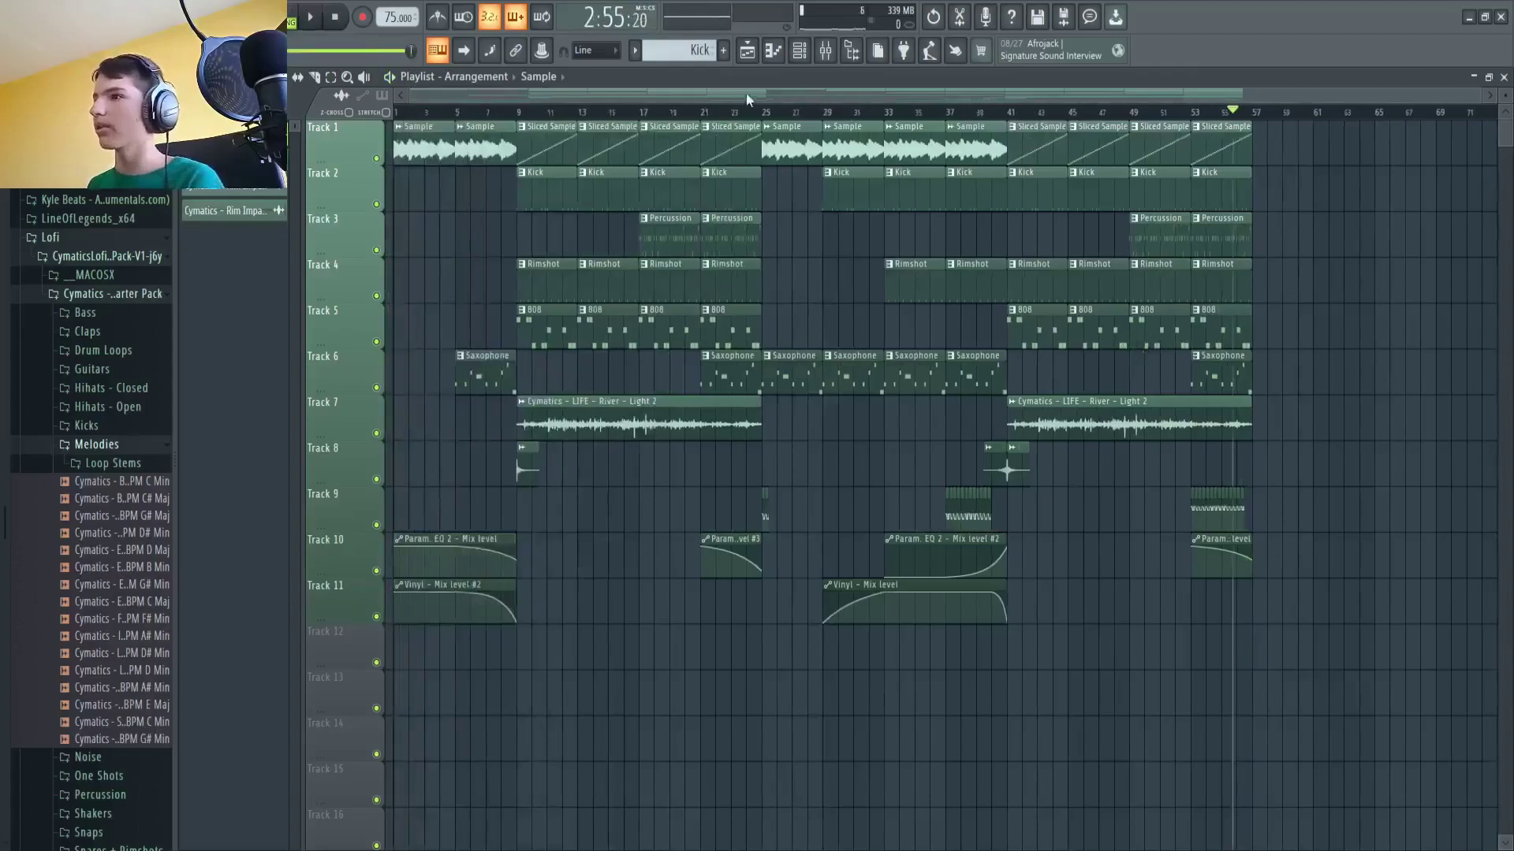
click(560, 112)
key(space)
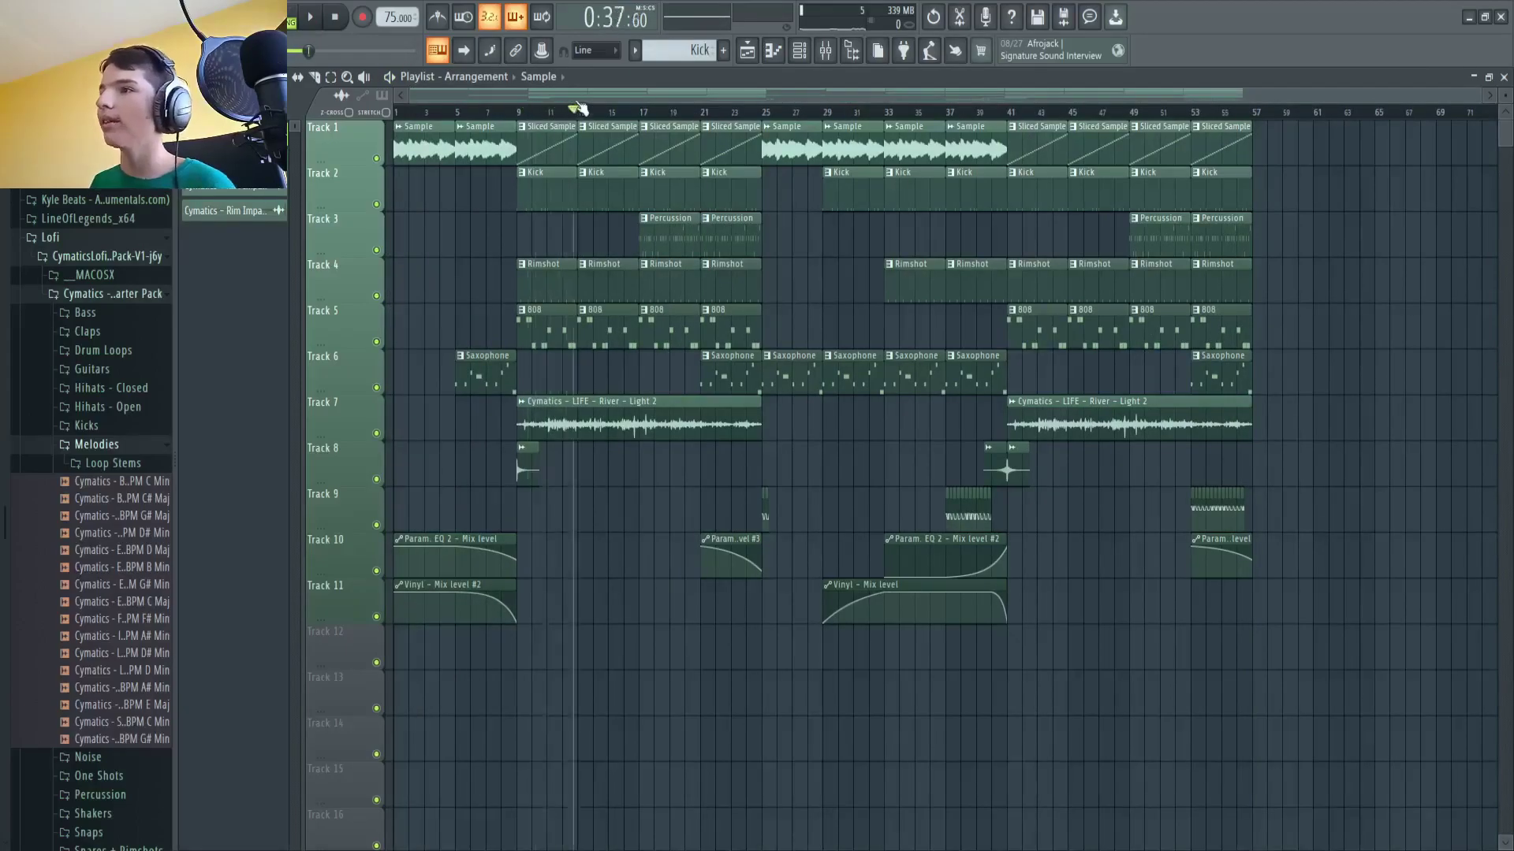